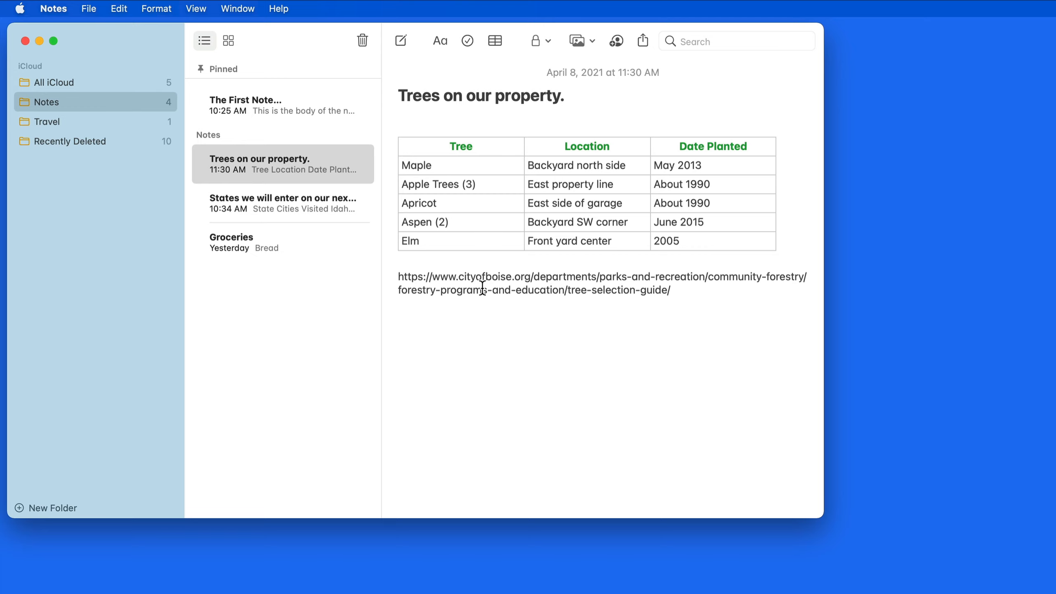
Convert the pasted Boise tree-guide URL under the tree table into a link with Make Link.
right_click(482, 288)
key("super+c")
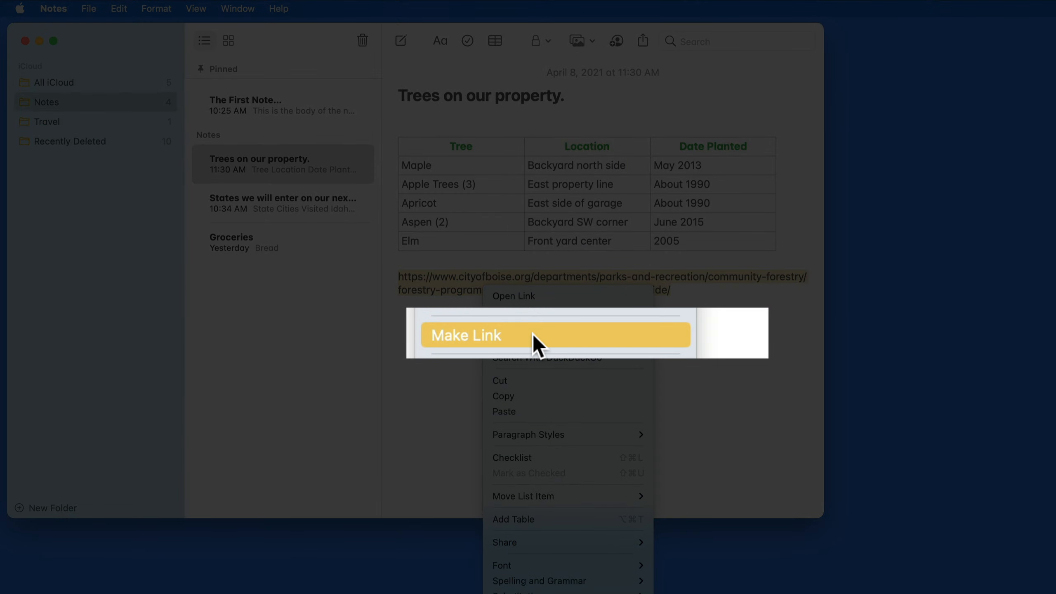
left_click(532, 334)
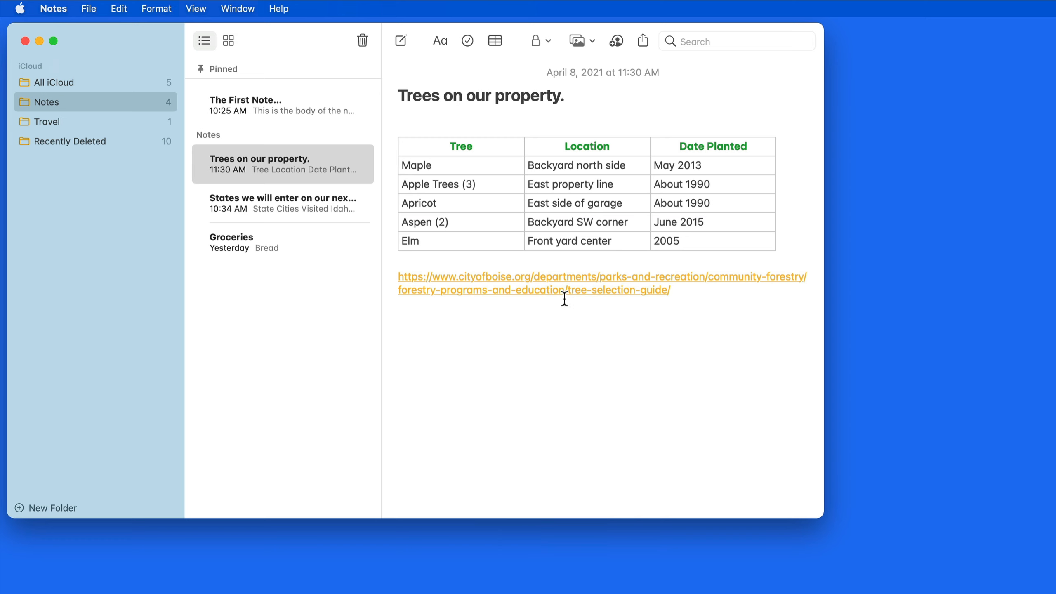
Check the tree guide page in Safari, then replace the URL with 'Boise Tree Guide' and select it.
left_click(565, 278)
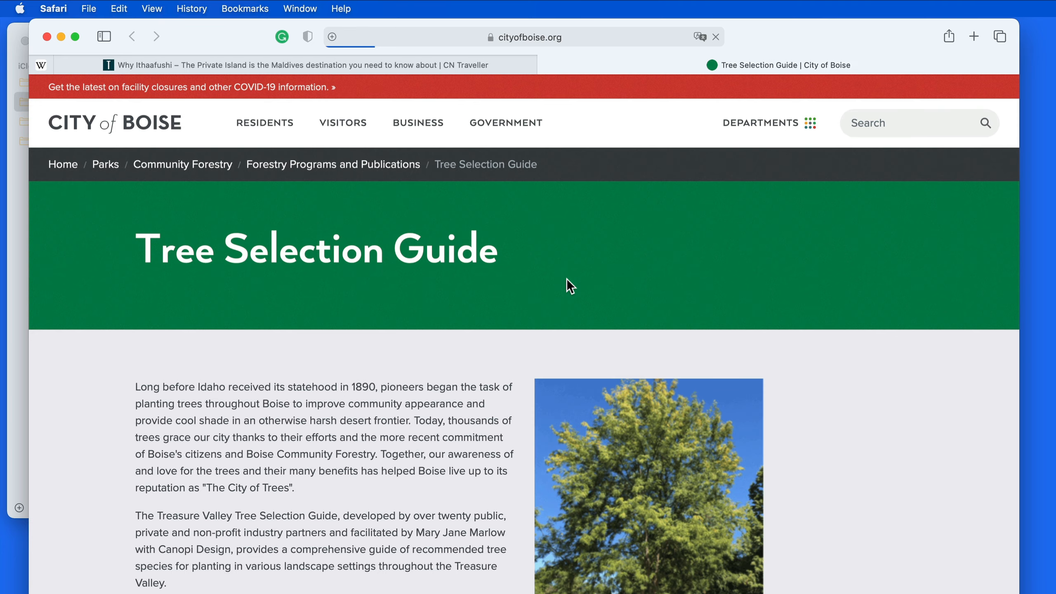
key("super+h")
type("Boise Tree Guide")
left_click_drag(481, 277, 398, 277)
left_click(119, 8)
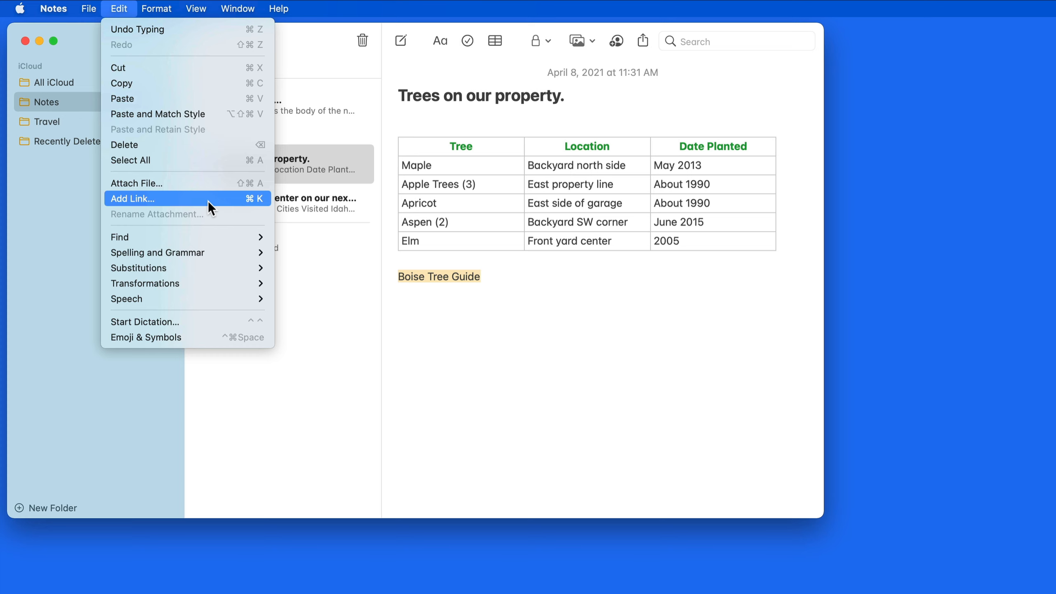
Link 'Boise Tree Guide' to the pasted tree-selection-guide URL with Cmd+K and test it.
left_click(252, 201)
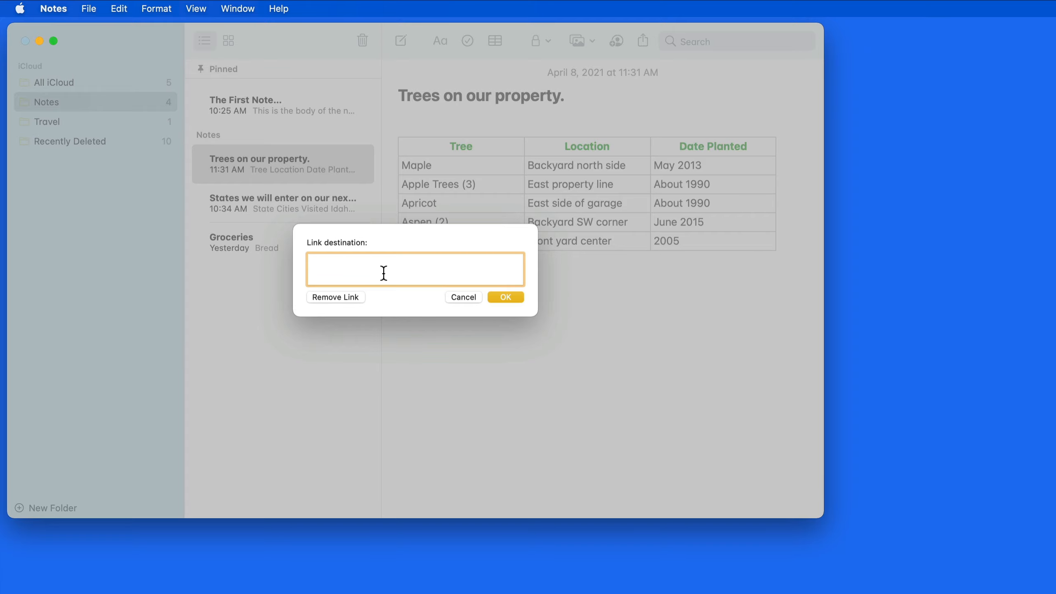
left_click(449, 296)
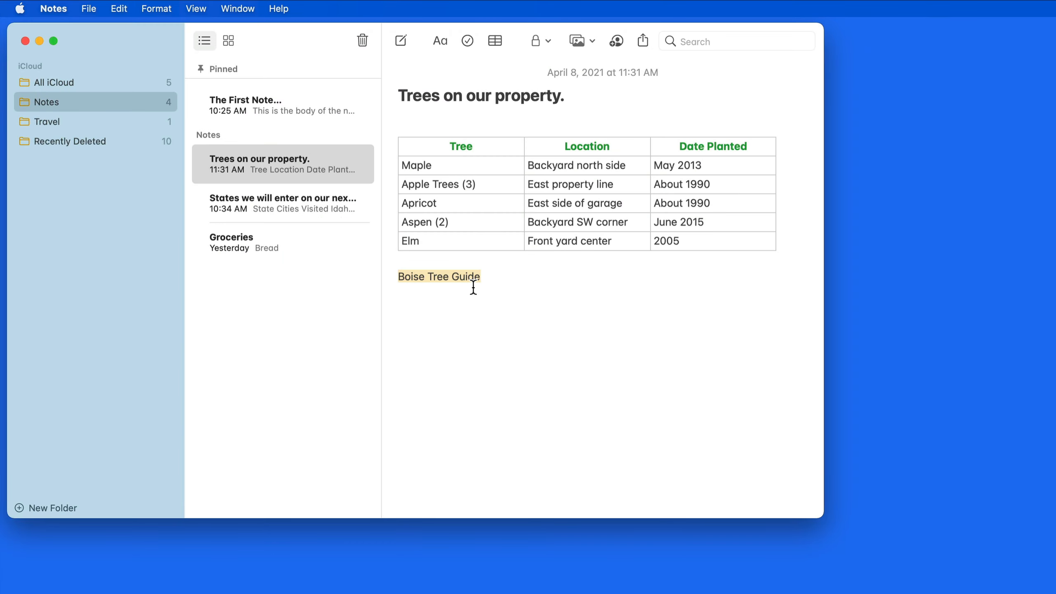
key("super+k")
key("super")
key("super+v")
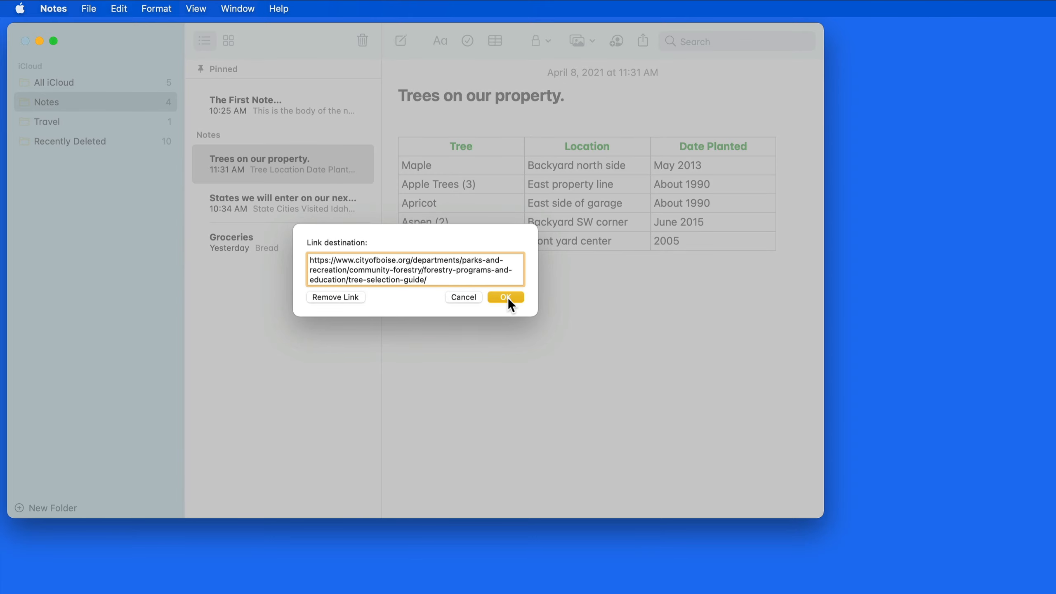
left_click(506, 297)
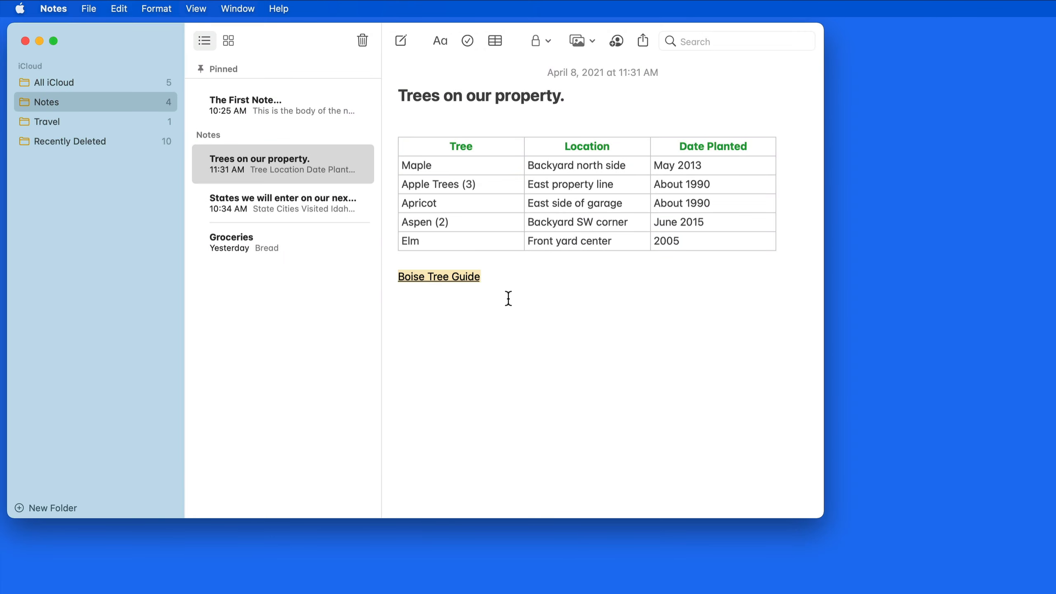
left_click(434, 277)
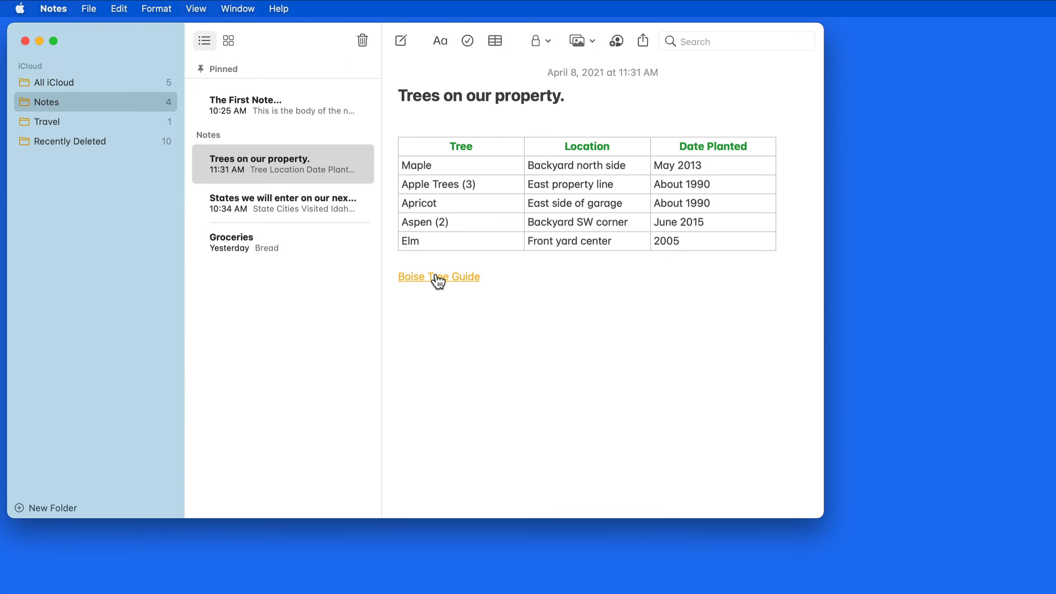
right_click(437, 275)
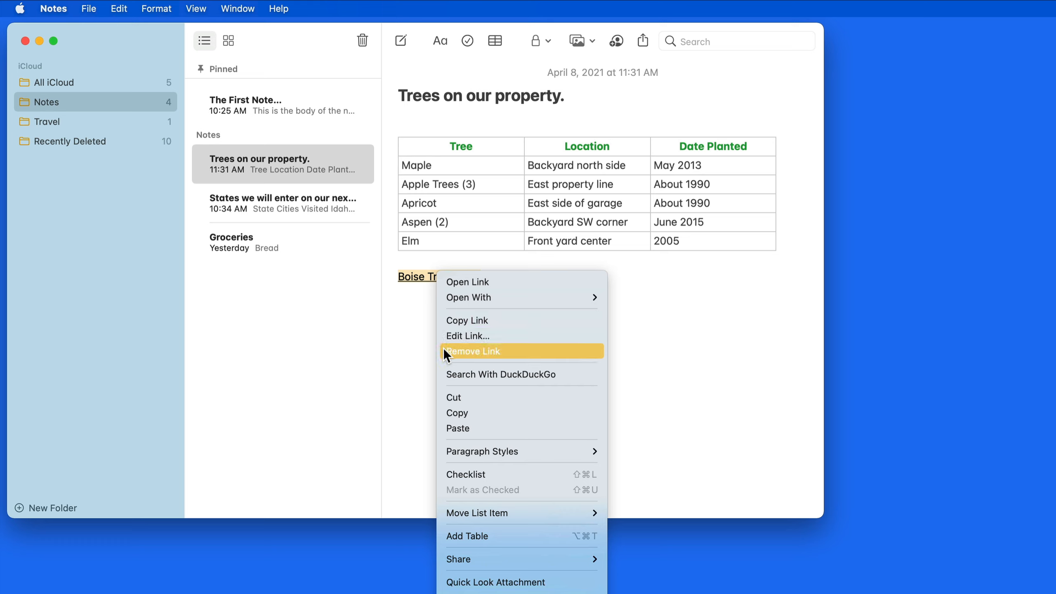
left_click(406, 299)
left_click(428, 302)
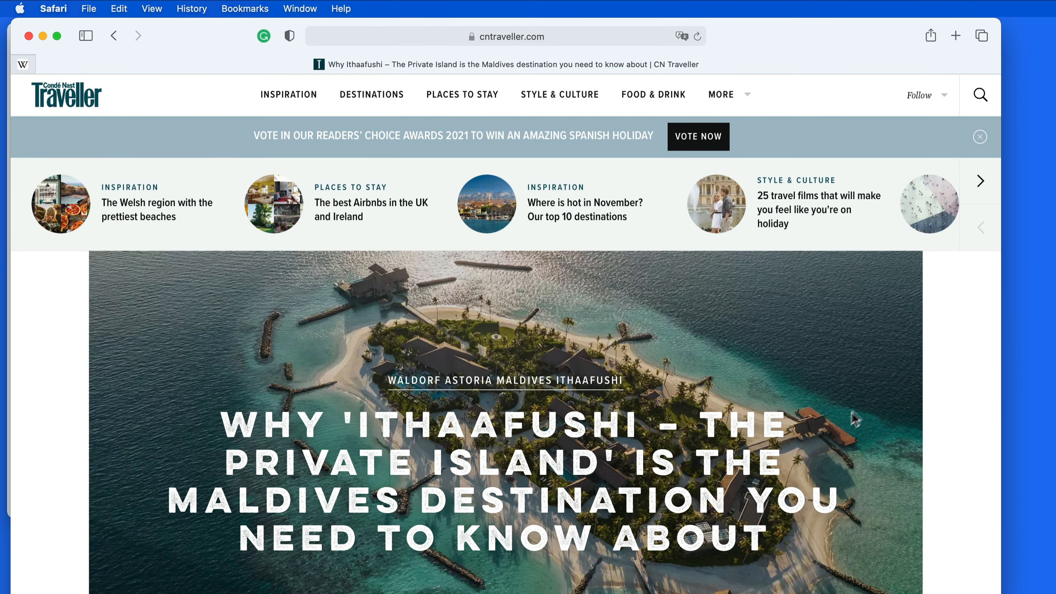
Scroll through the Ithaafushi article and check its cntraveller.com address.
scroll(863, 401, "down", 10)
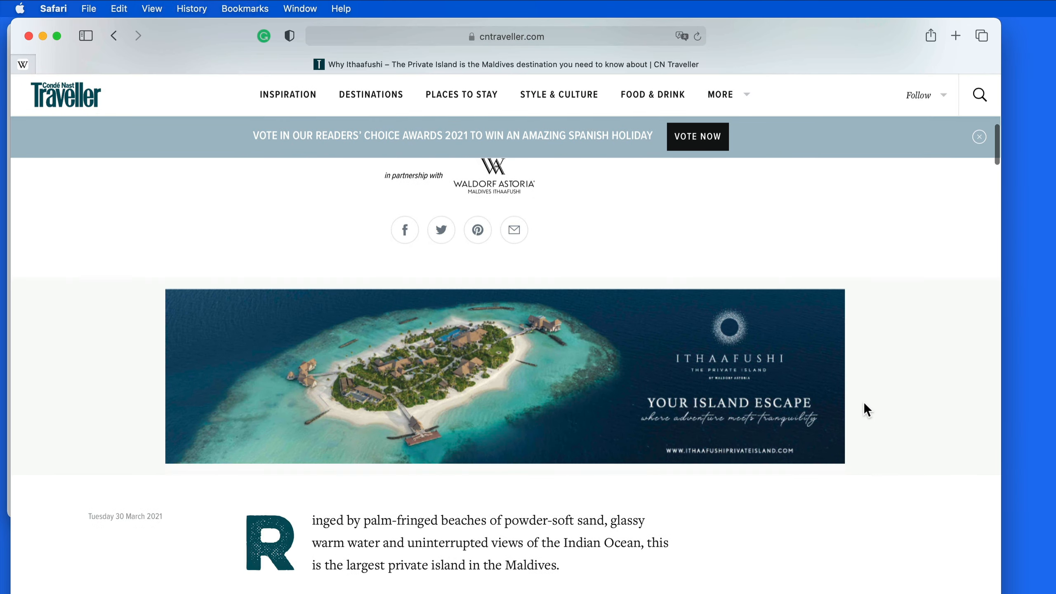
scroll(862, 401, "up", 10)
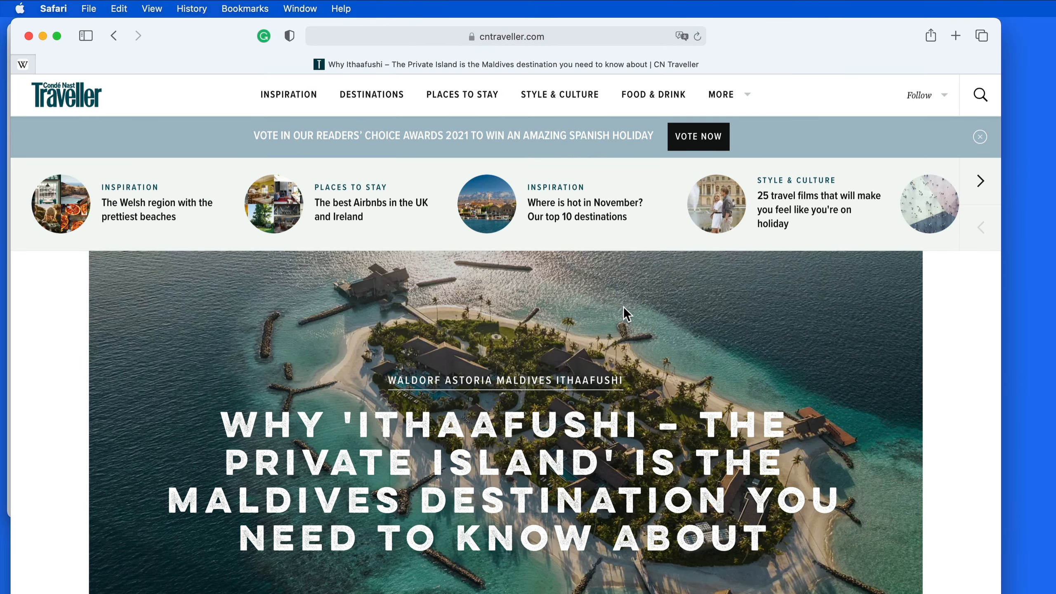
left_click(568, 37)
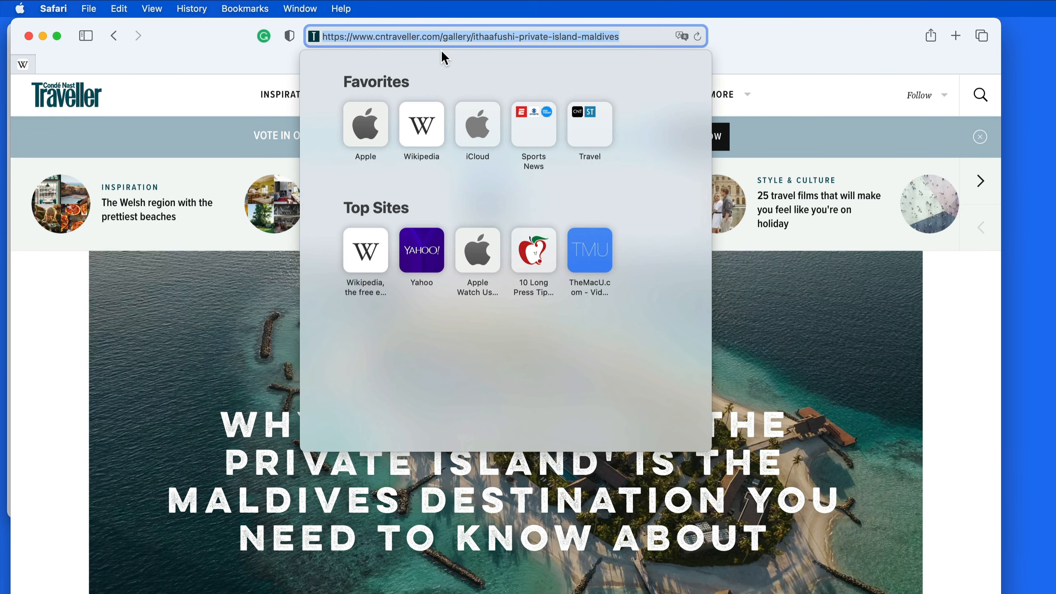
left_click(767, 46)
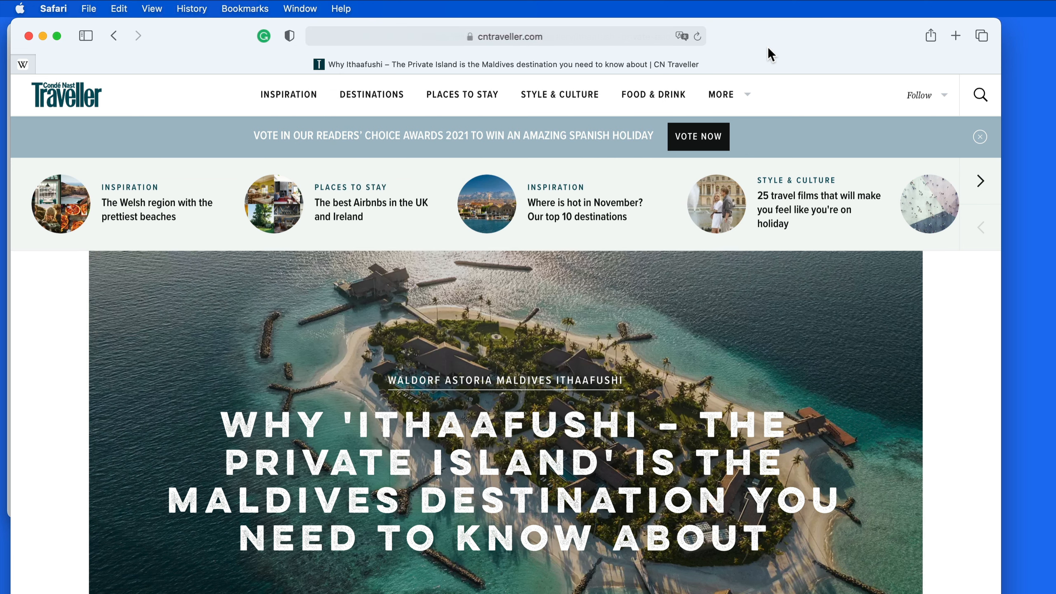
Share the Ithaafushi article to the Travel Note... note with the comment 'Next winter?'.
left_click(931, 36)
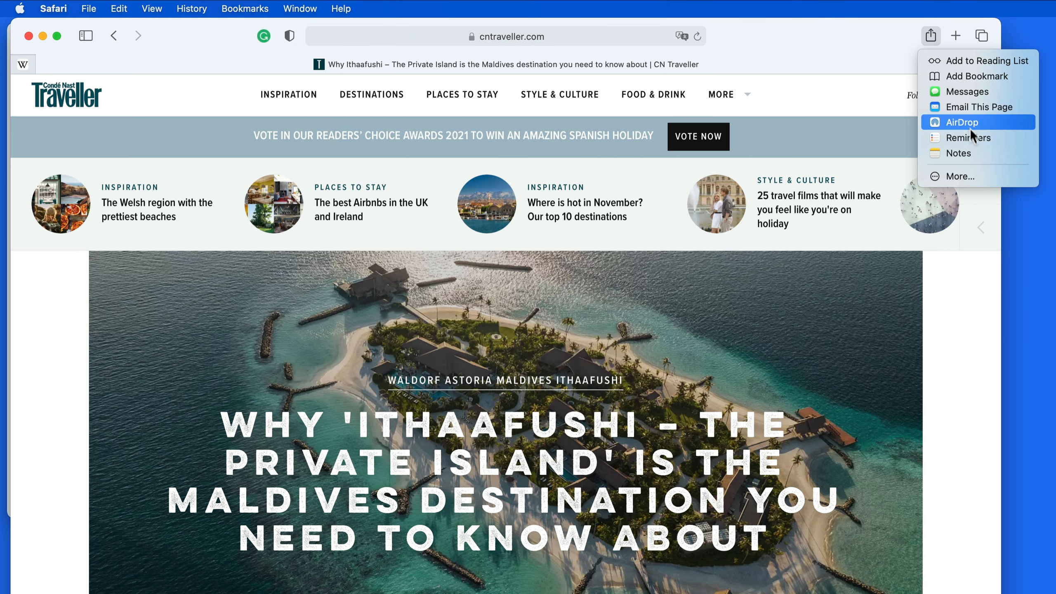
left_click(987, 151)
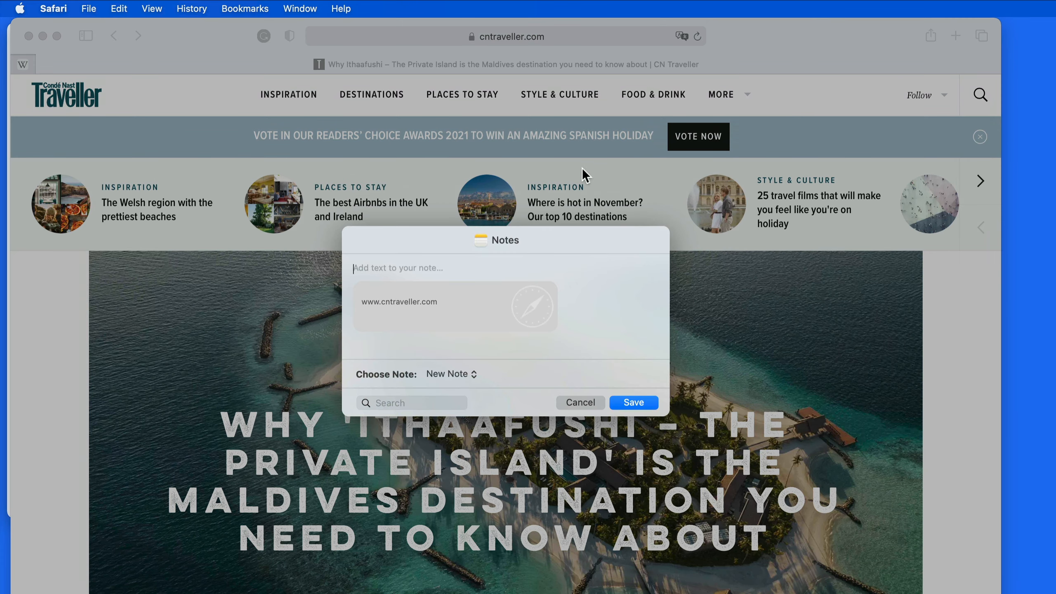
left_click(473, 375)
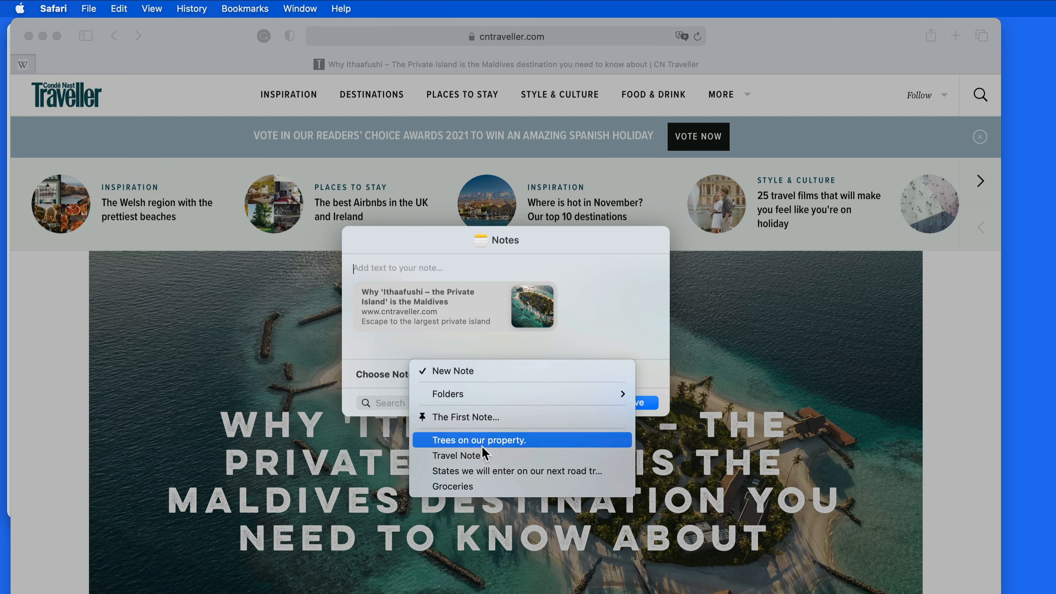
left_click(509, 455)
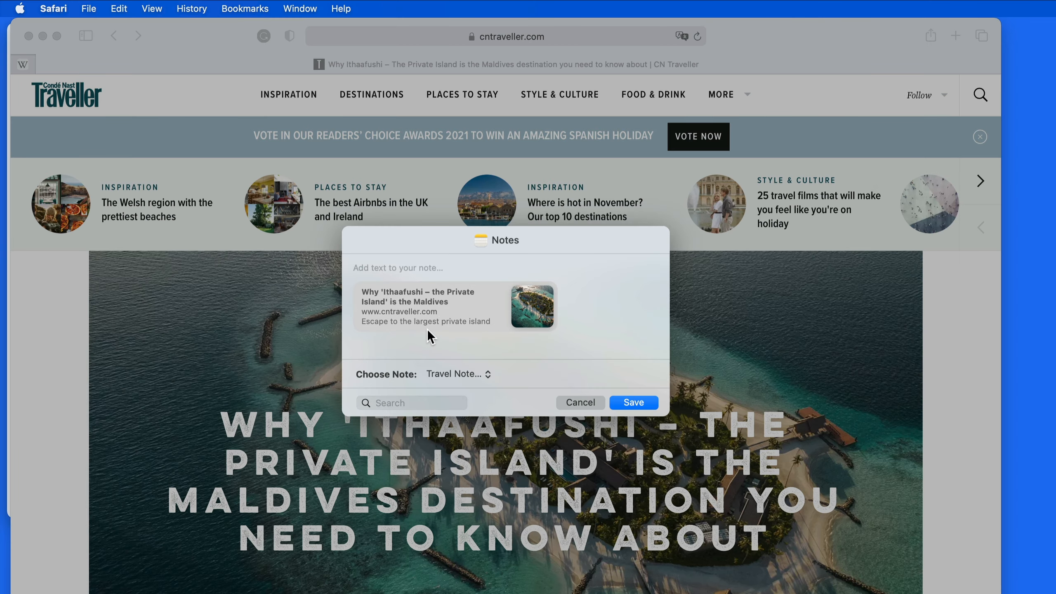
type("Nex")
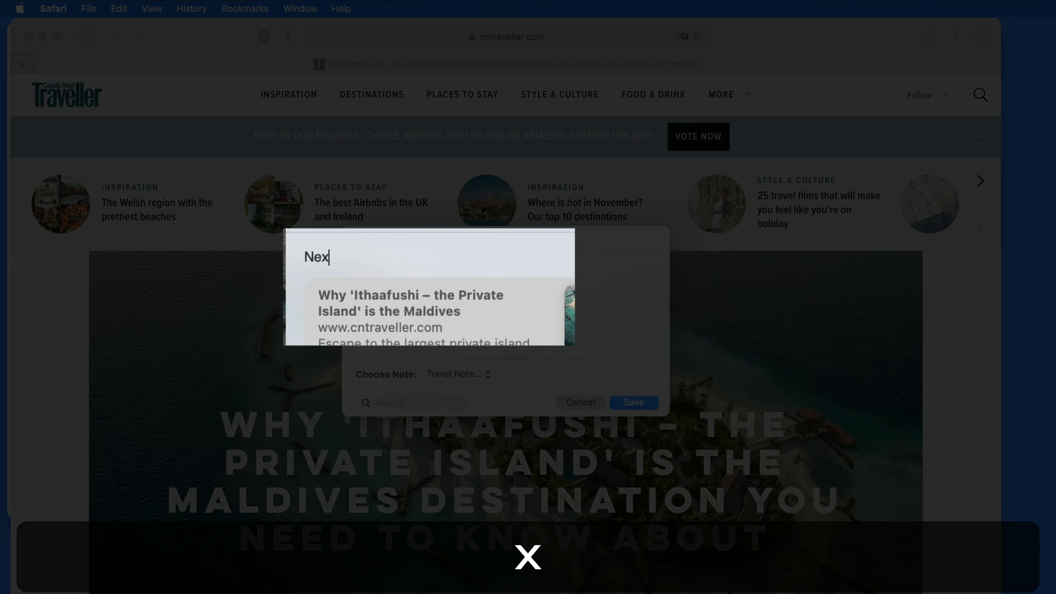
type("t winter?")
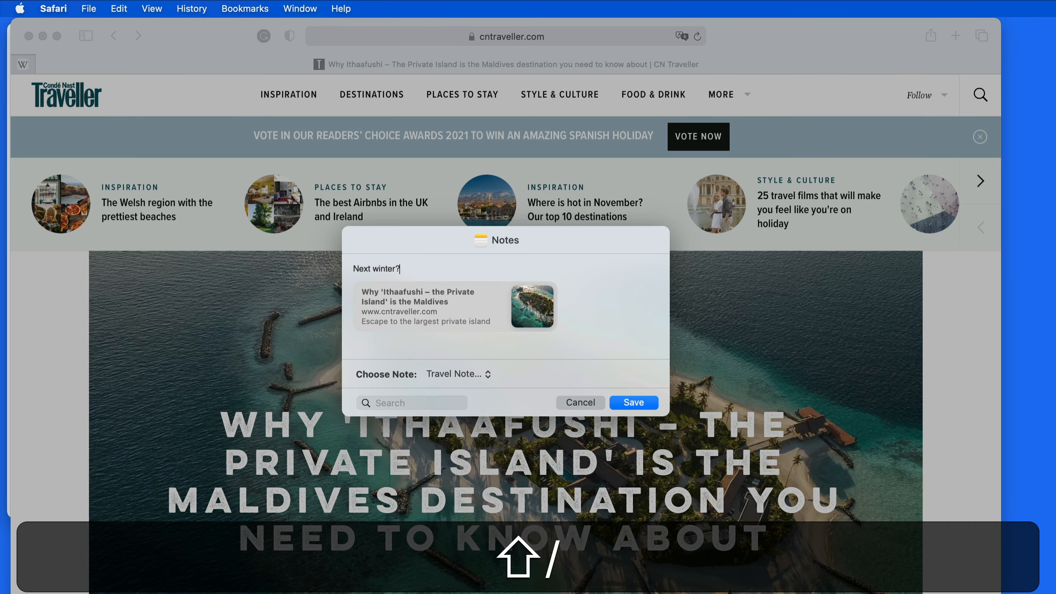
left_click(642, 404)
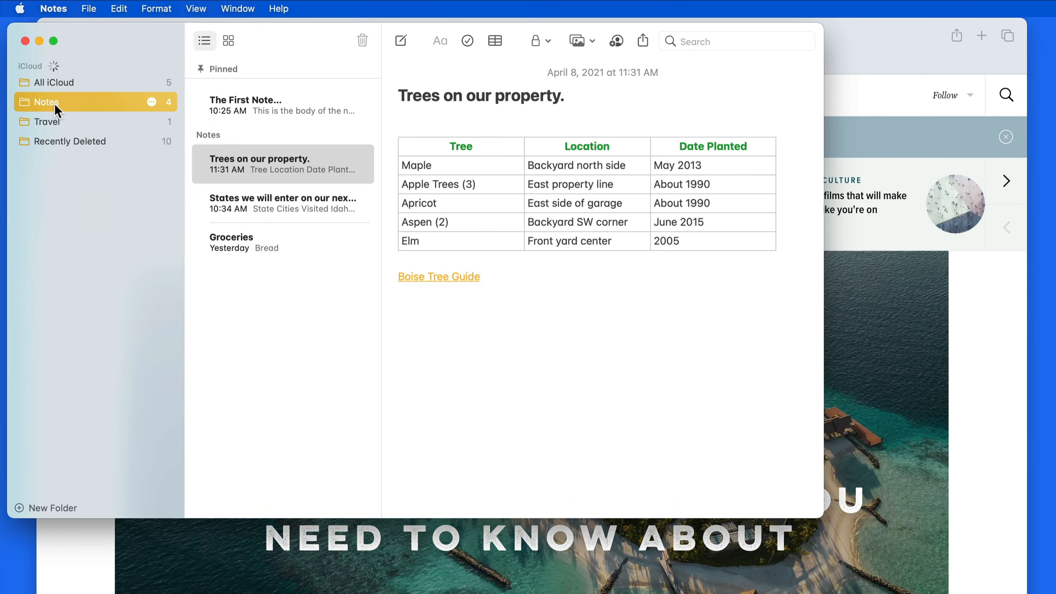
Add a blank line under the Travel Note title and open the Ithaafushi preview in Safari.
left_click(65, 122)
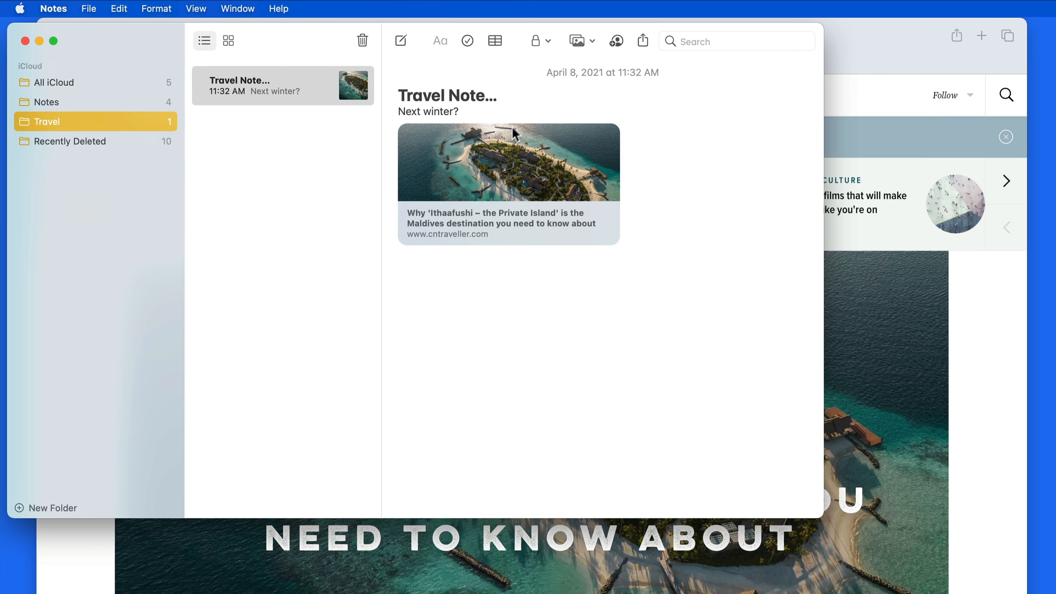
left_click(523, 95)
key("Return")
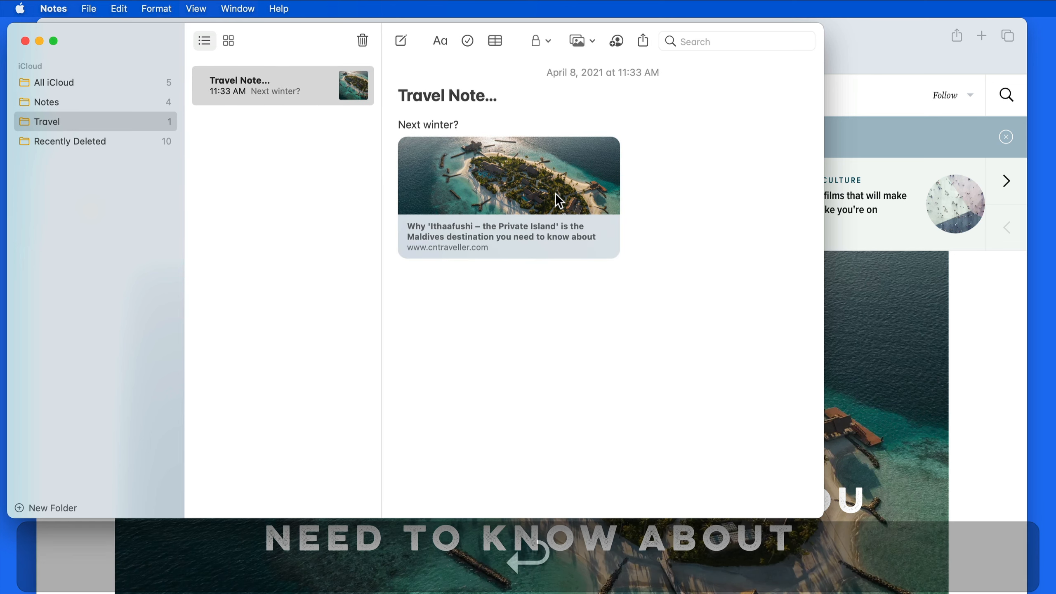
left_click(557, 196)
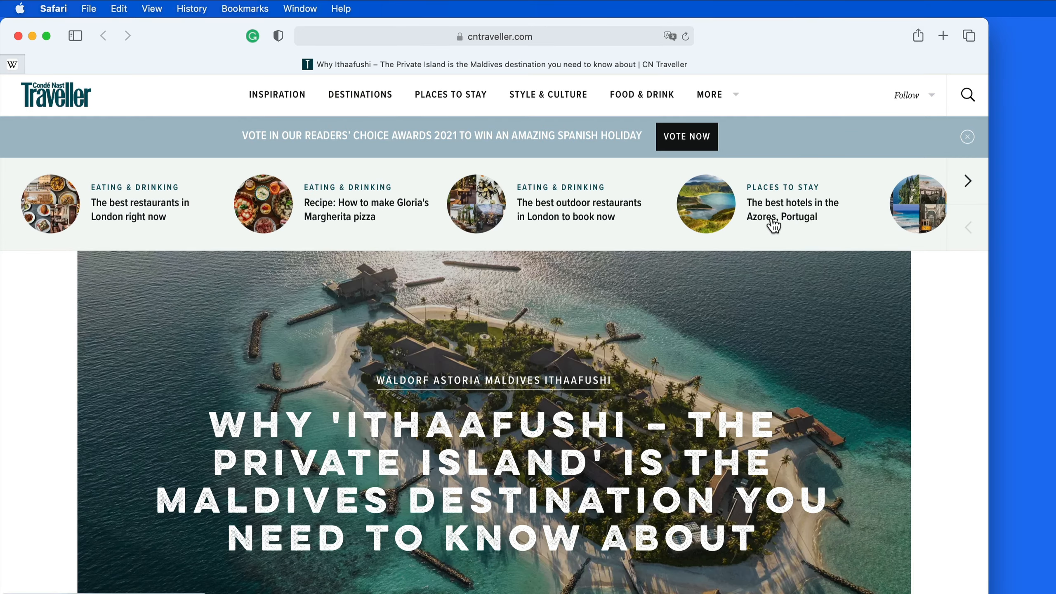
Share the Azores hotels link into Travel Note... and close the Safari window.
right_click(772, 225)
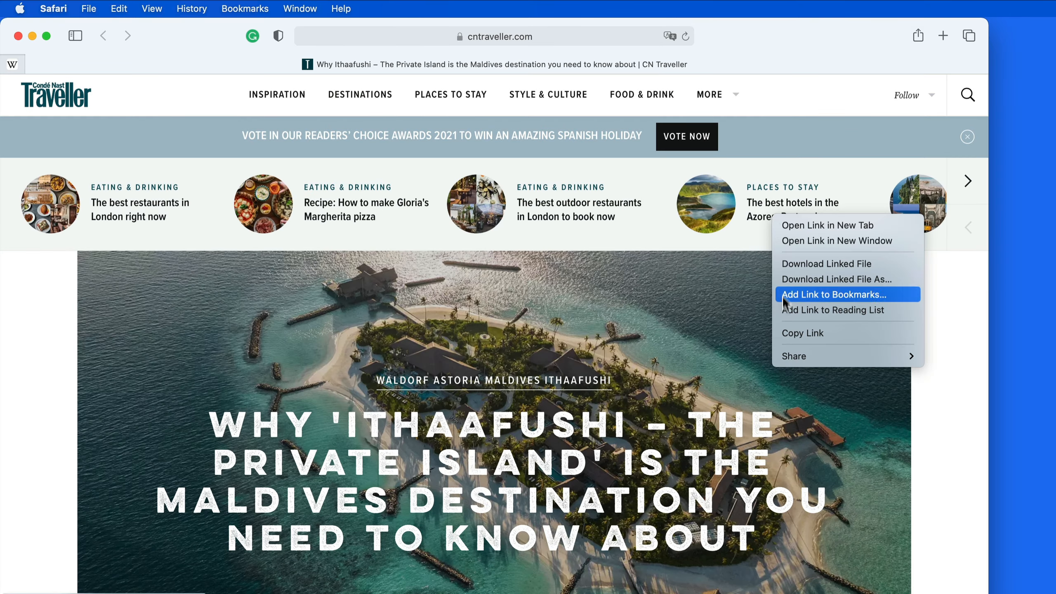
mouse_move(796, 358)
left_click(968, 433)
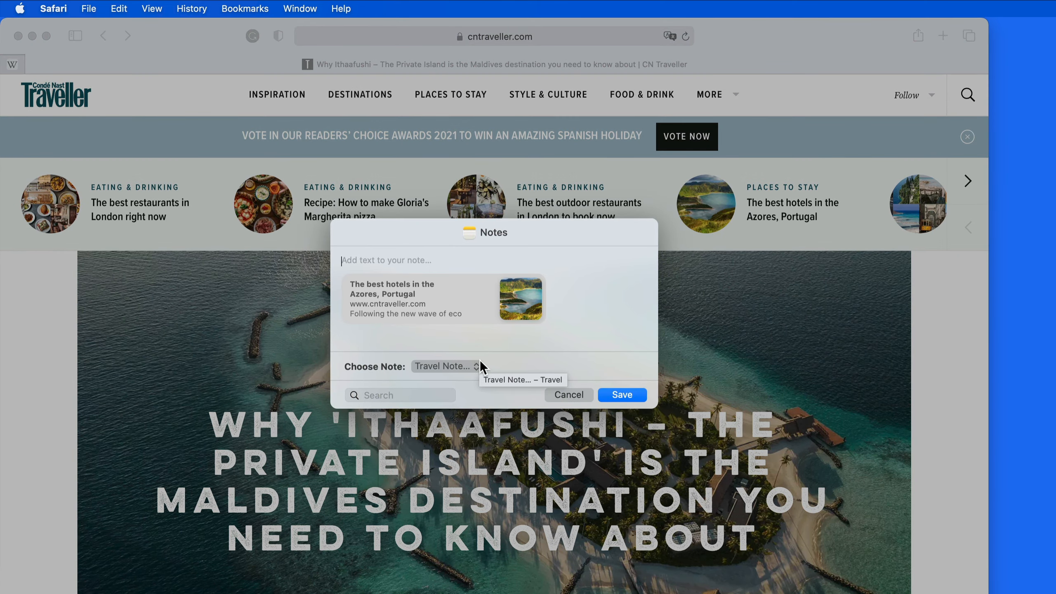
left_click(621, 396)
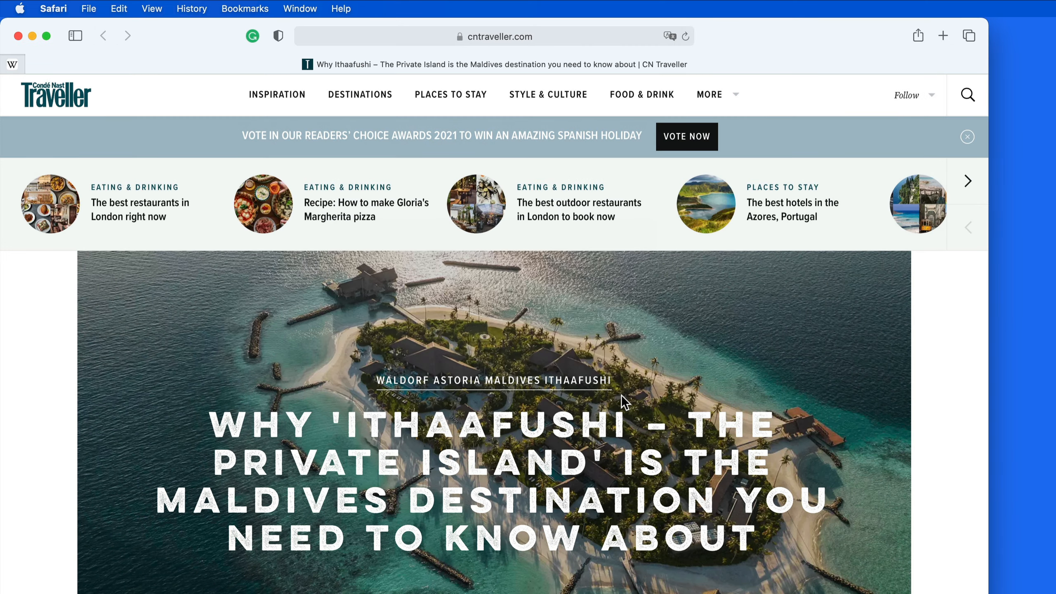
left_click(32, 36)
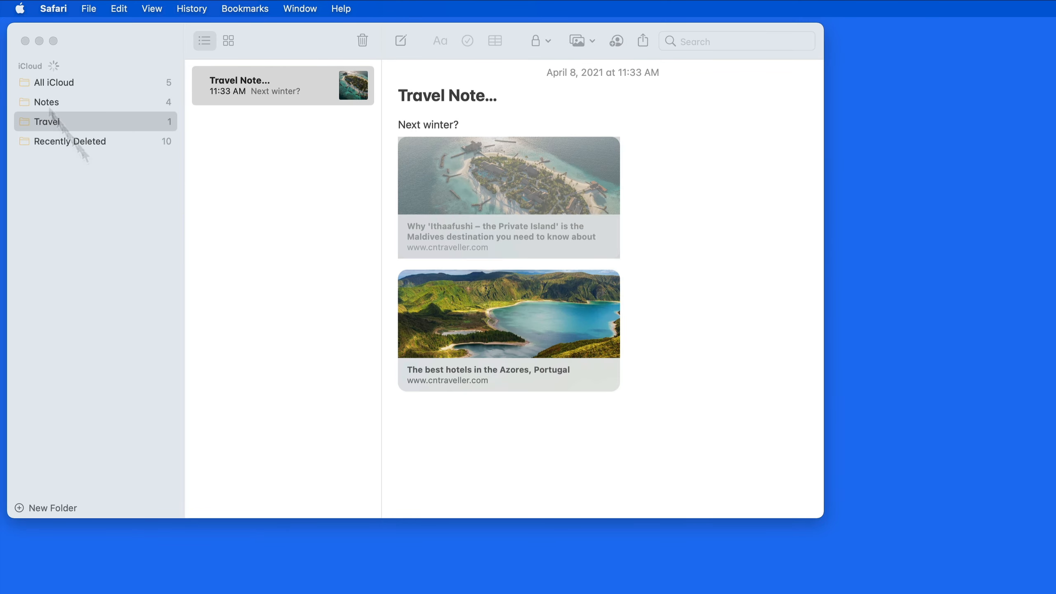
Switch the Travel Note link cards to small image previews.
left_click(465, 419)
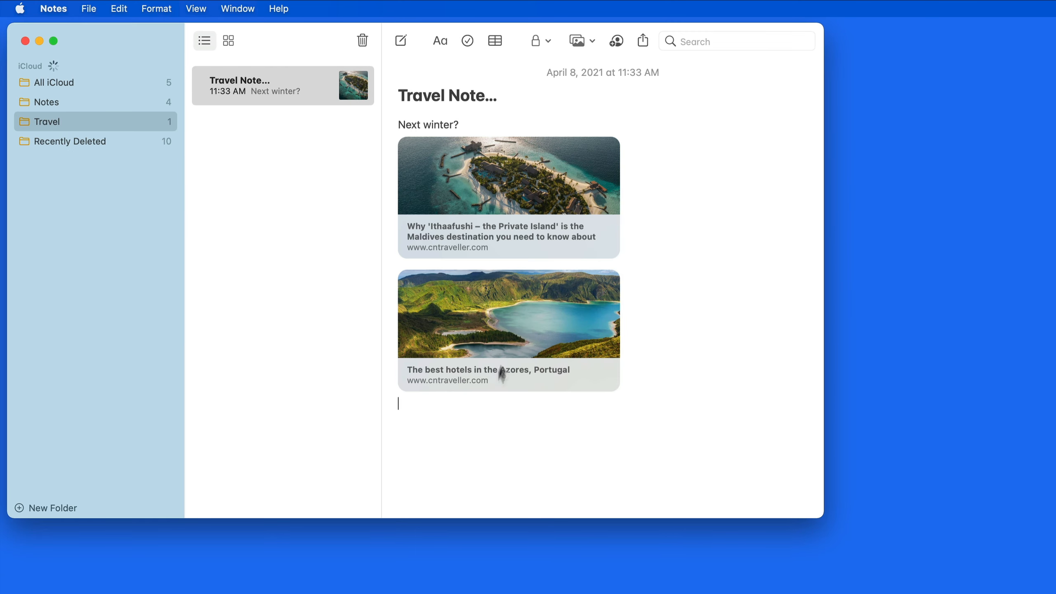
right_click(522, 324)
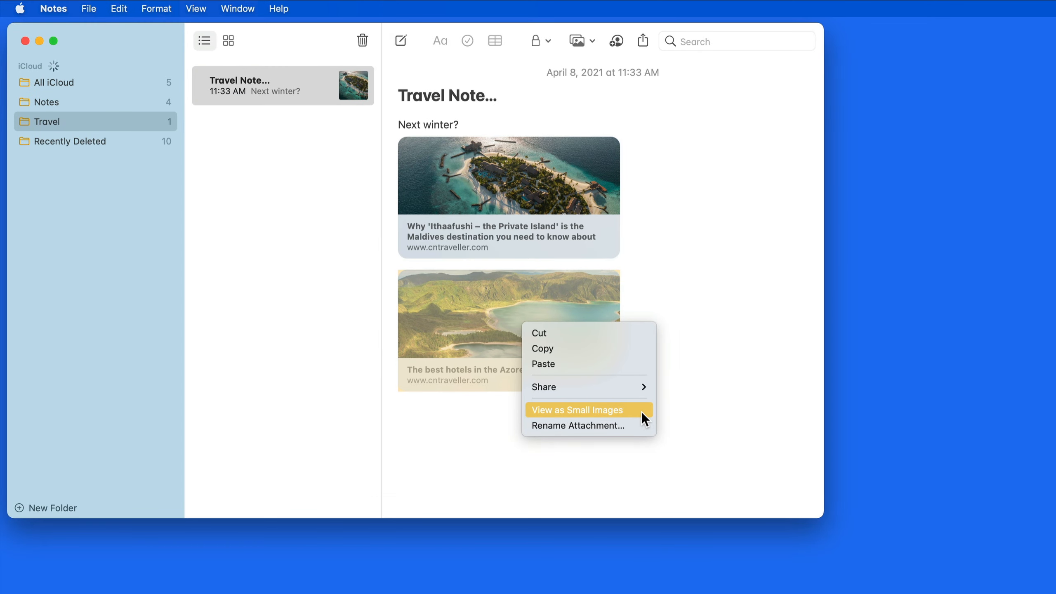
left_click(642, 411)
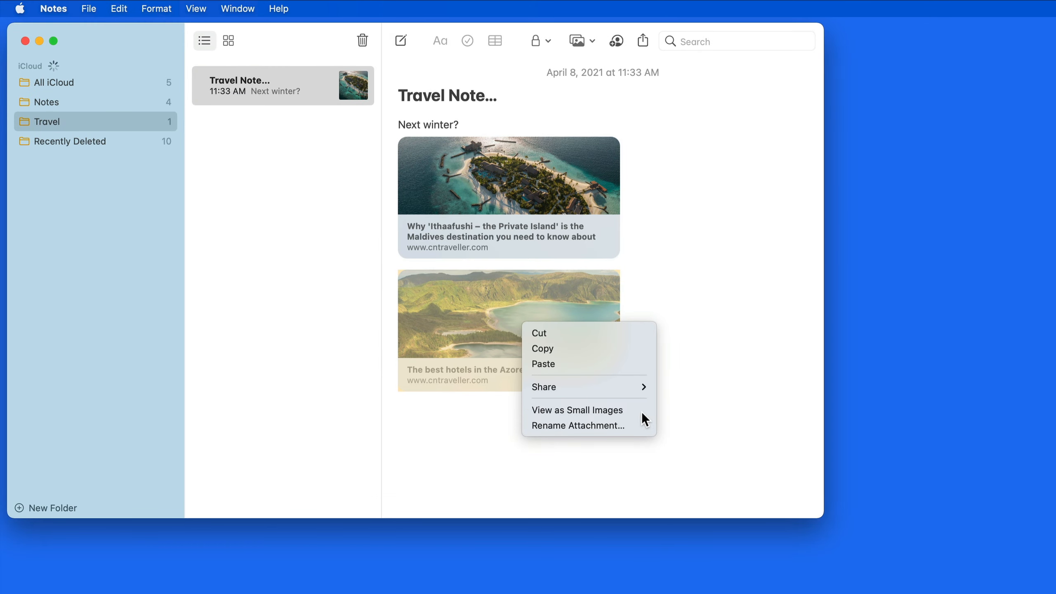
left_click(517, 359)
Restore large image previews and open the Azores hotels article in Safari.
left_click(523, 158)
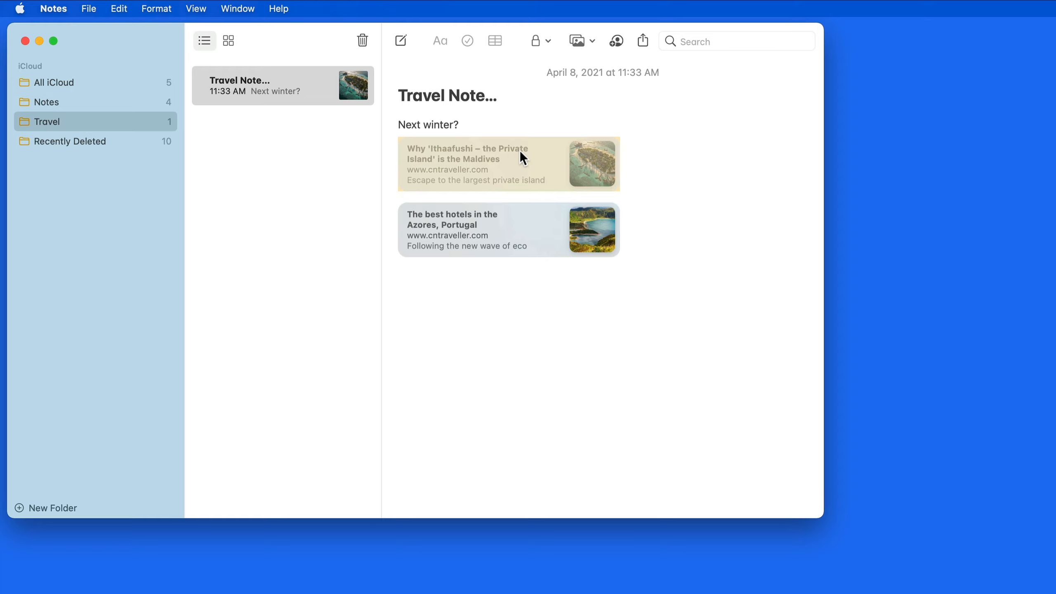
right_click(520, 152)
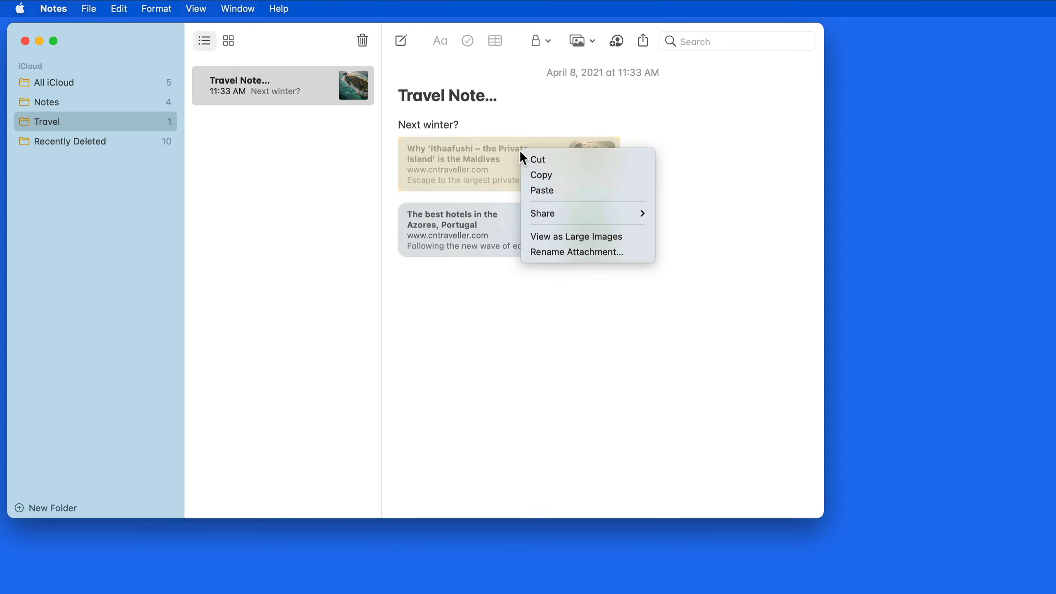
left_click(640, 236)
left_click(712, 362)
double_click(537, 324)
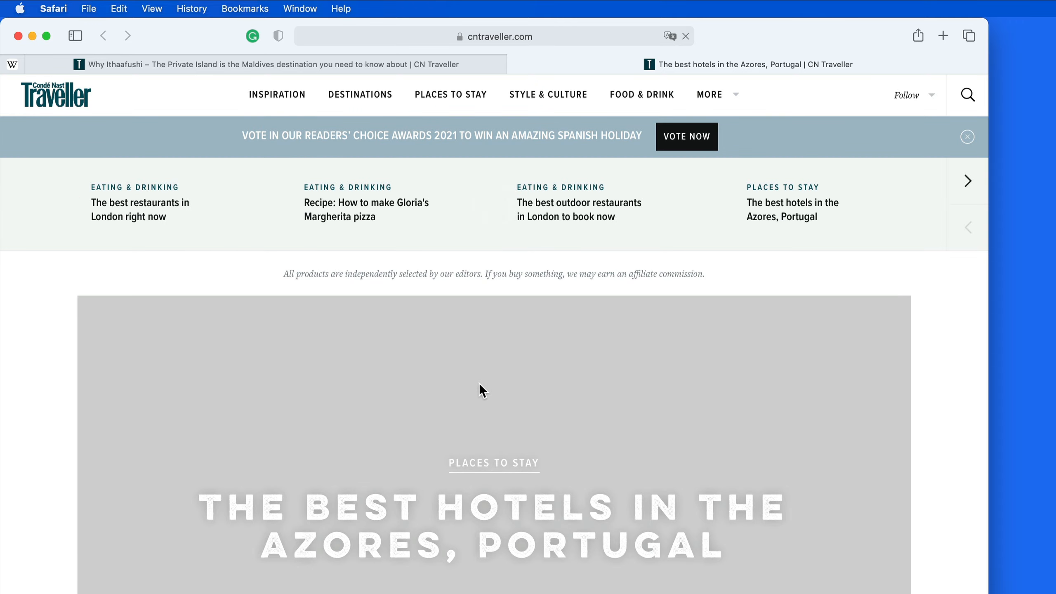
Scroll down through the Azores hotels article in Safari.
scroll(478, 383, "down", 5)
scroll(477, 379, "down", 8)
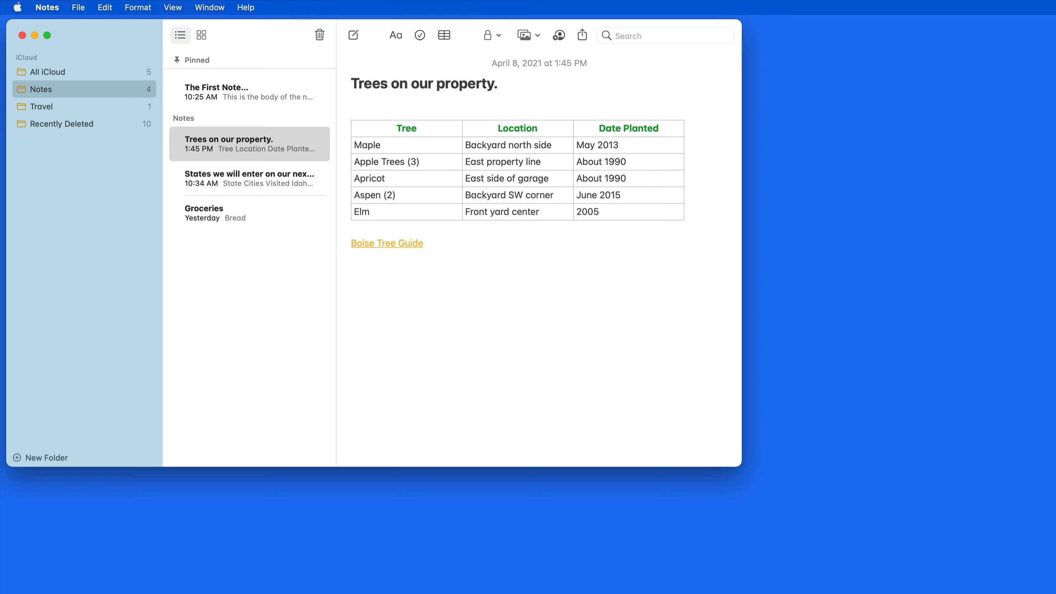
Attach tvtreeselectionguide_.pdf from Downloads below the link and page through it in Preview.
key("super+Tab")
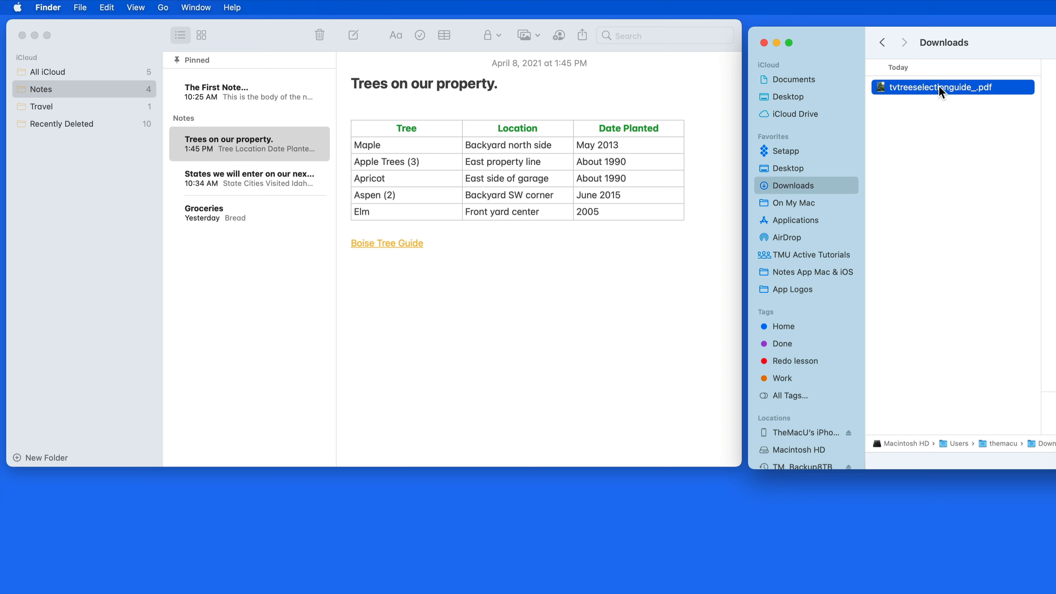
left_click_drag(939, 85, 459, 283)
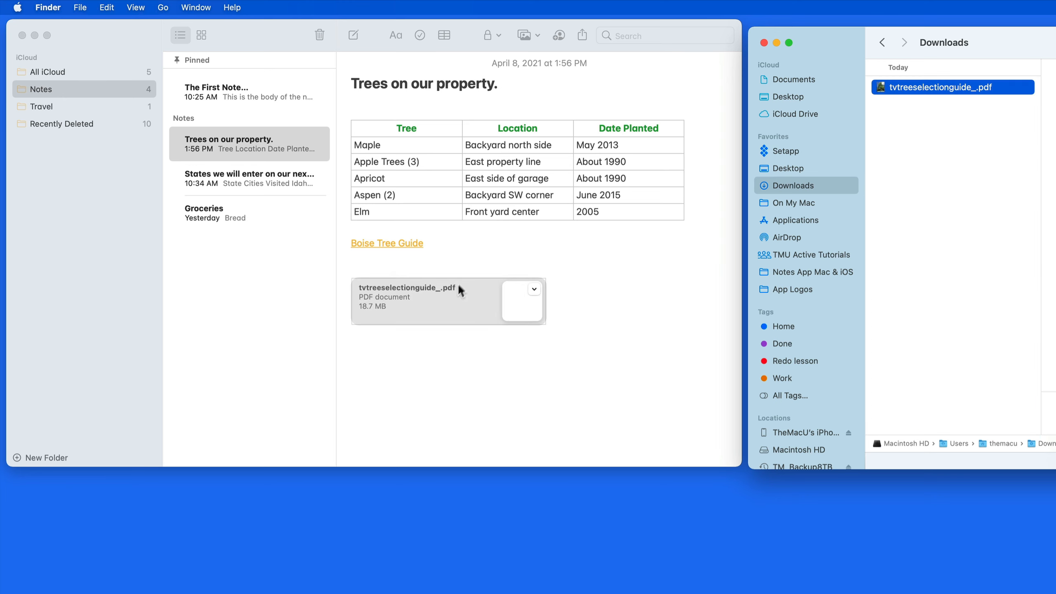
left_click(457, 367)
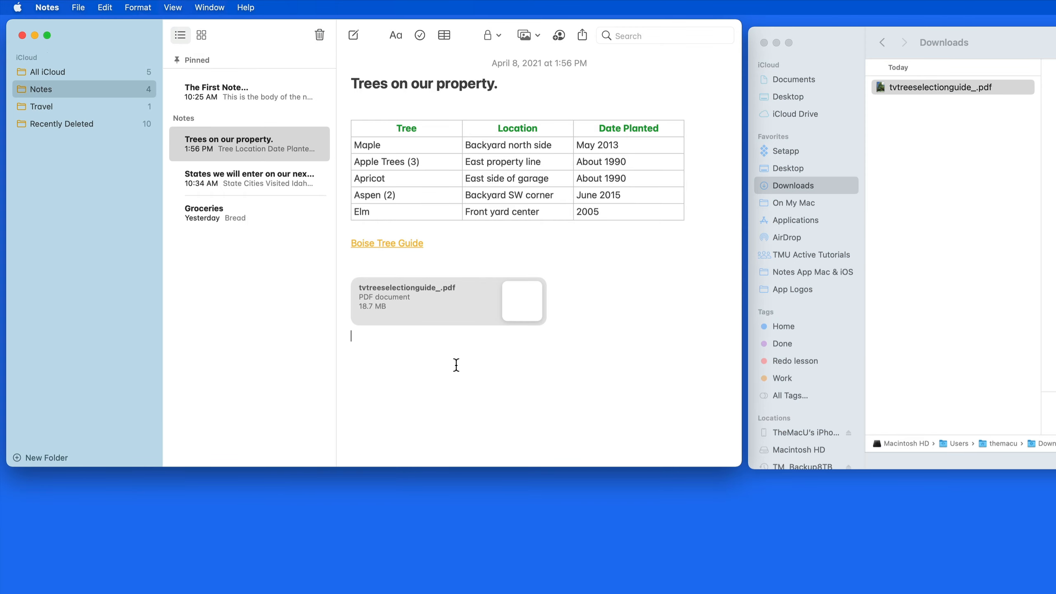
double_click(462, 307)
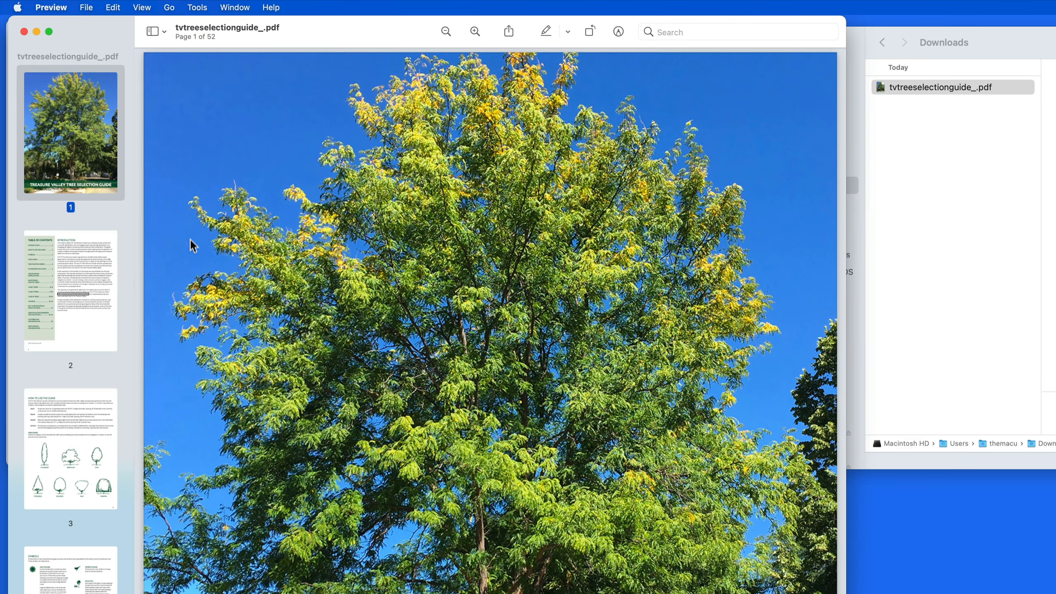
key("Down")
key("Down")
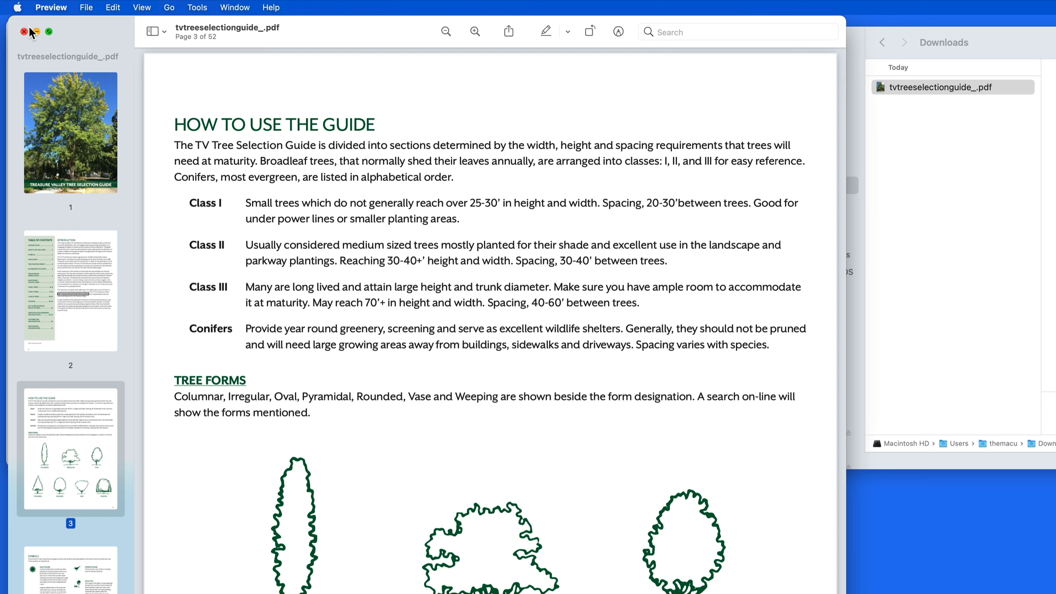
left_click(23, 32)
left_click(411, 359)
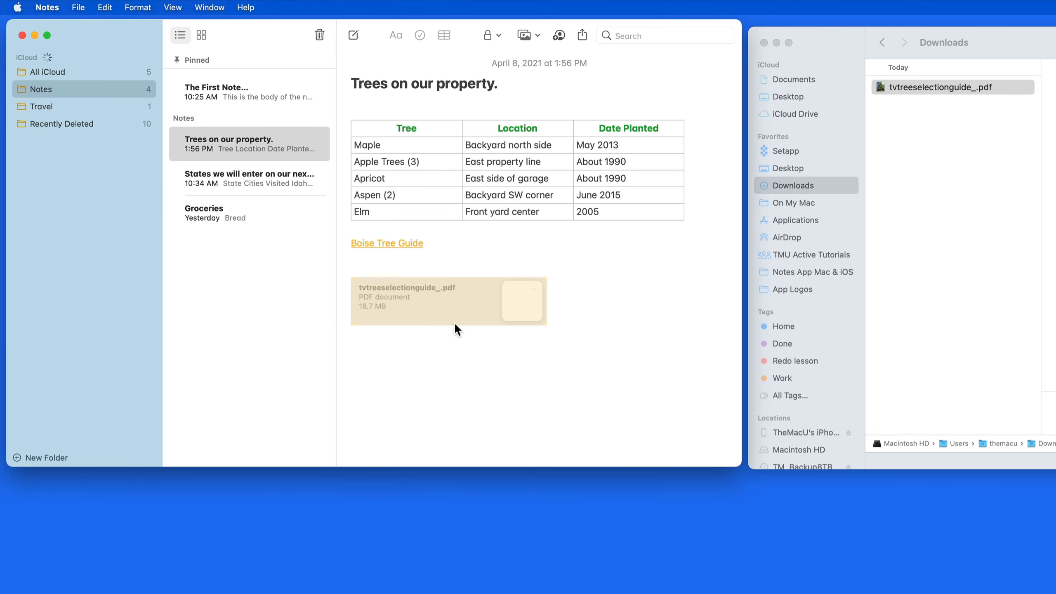
Preview the PDF attachment with Quick Look, then close the preview.
right_click(454, 299)
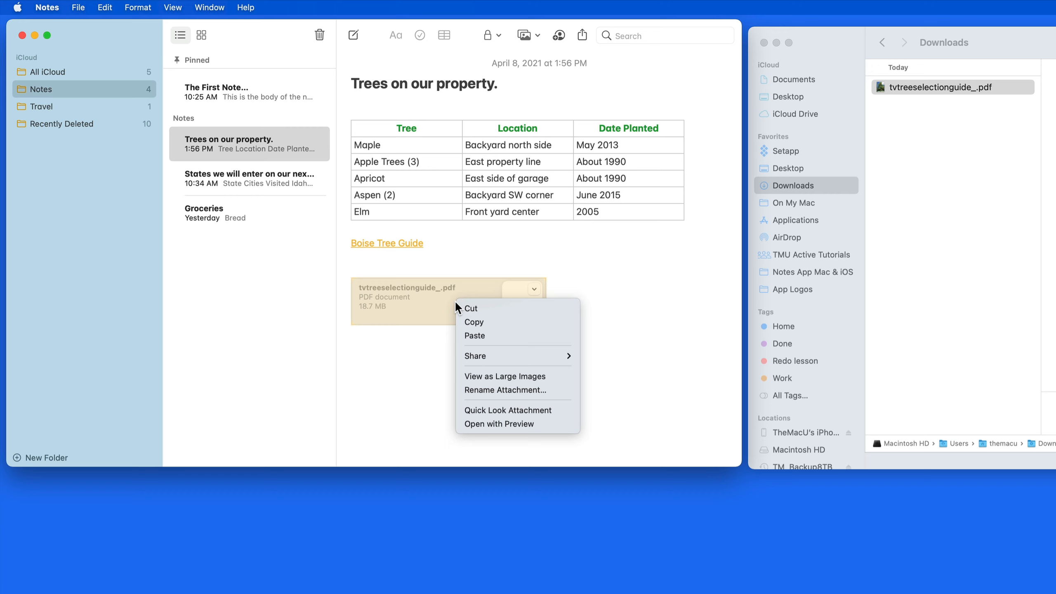
mouse_move(461, 357)
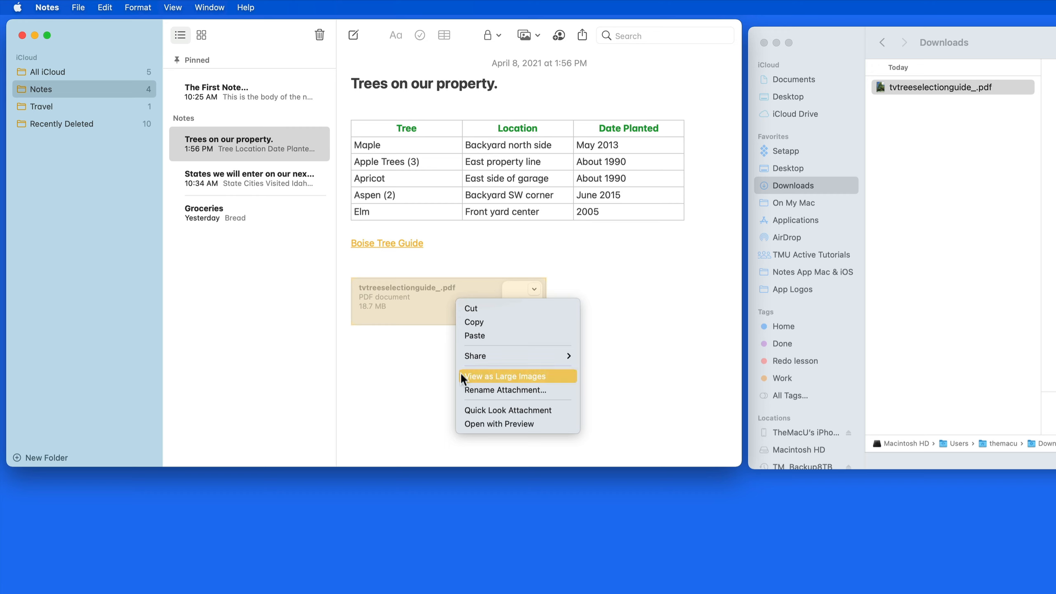
left_click(463, 408)
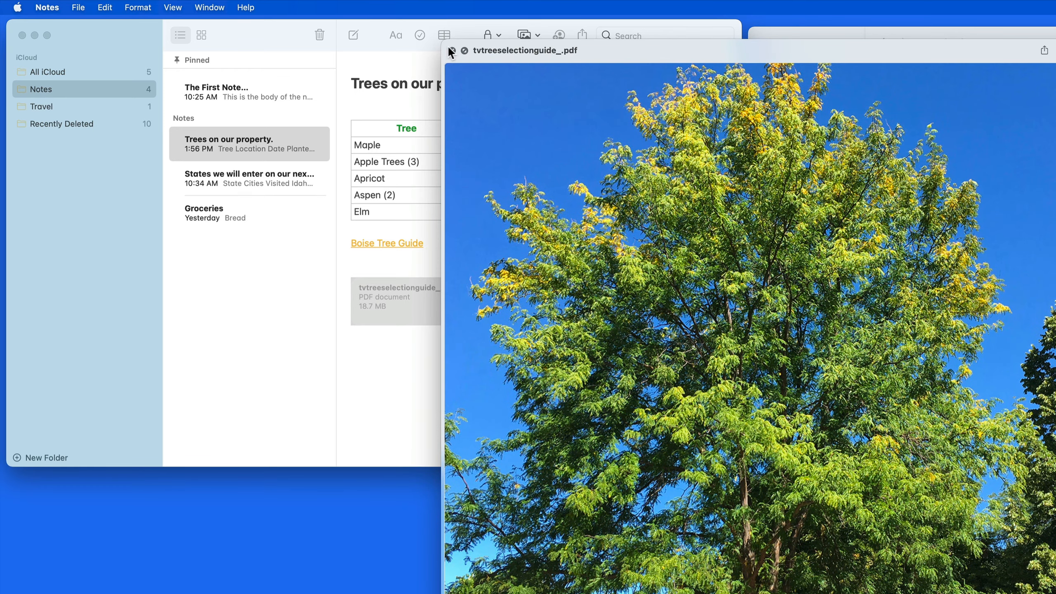
left_click(452, 50)
Insert a waterfall photo from the Photos library on a new line below the PDF.
key("Return")
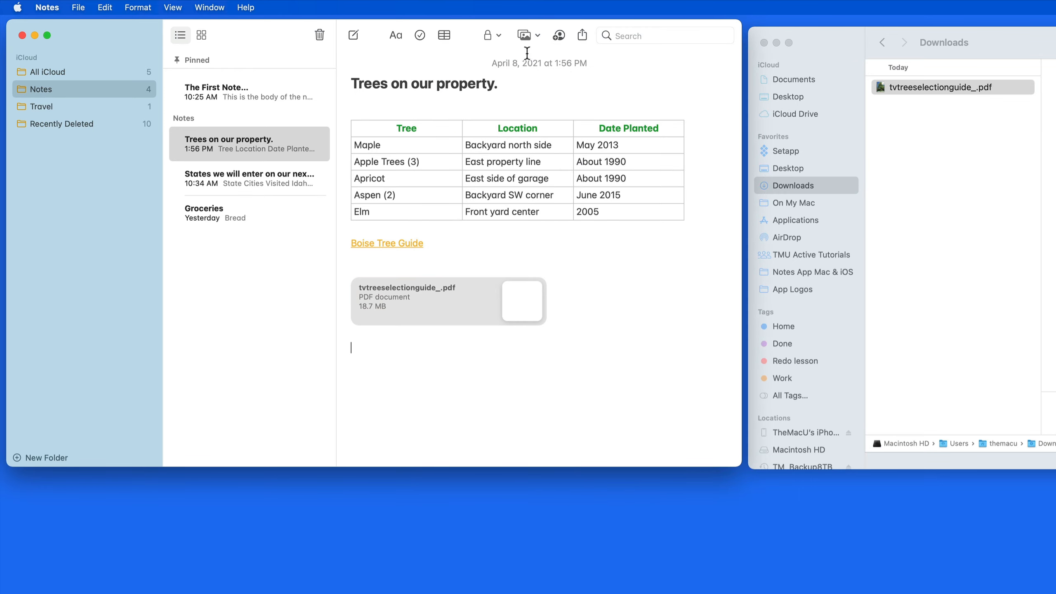
left_click(532, 34)
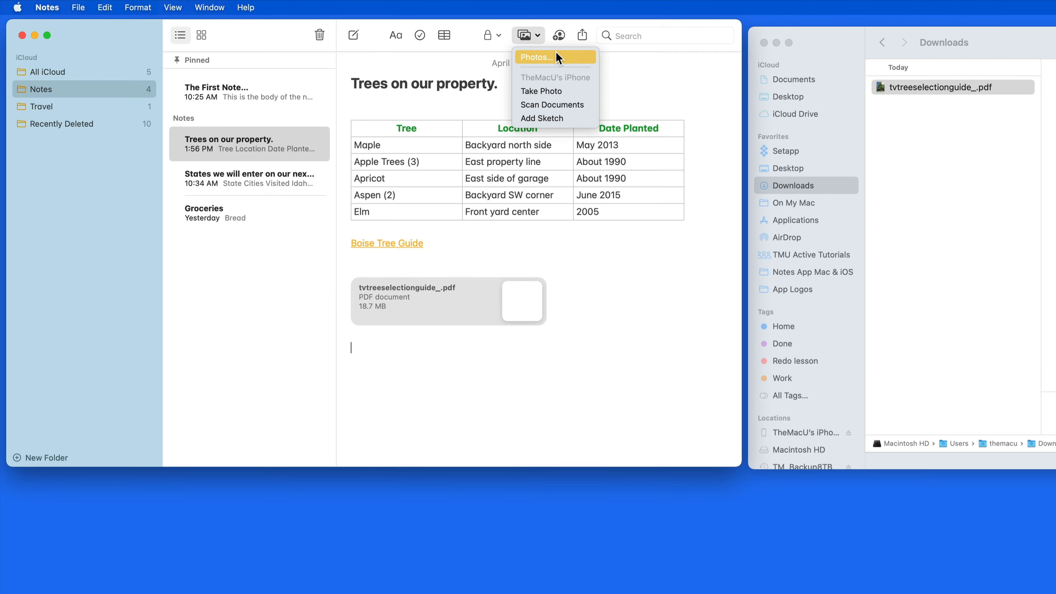
left_click(559, 54)
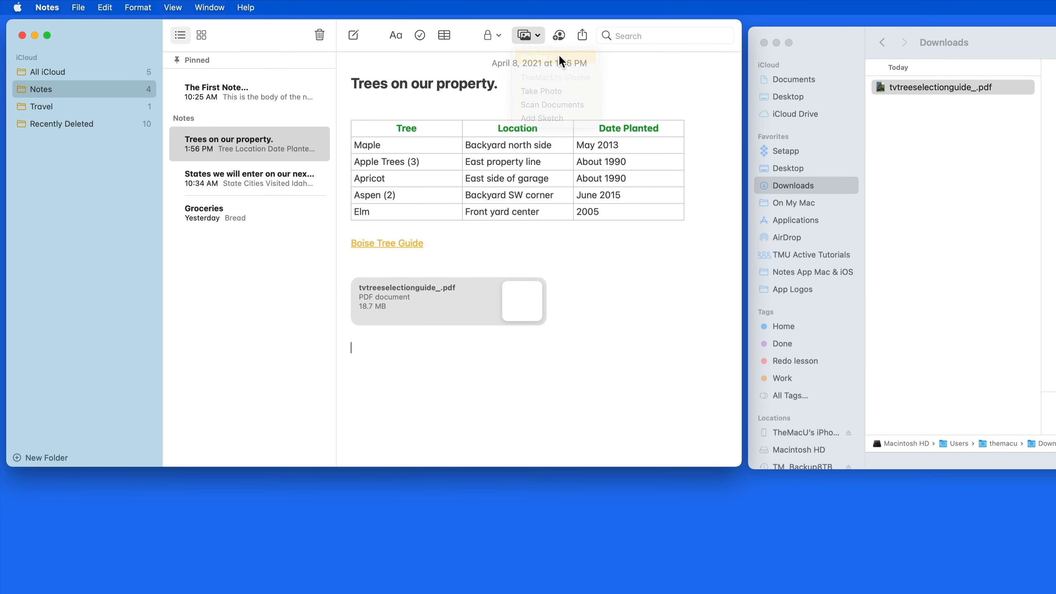
left_click_drag(614, 66, 746, 65)
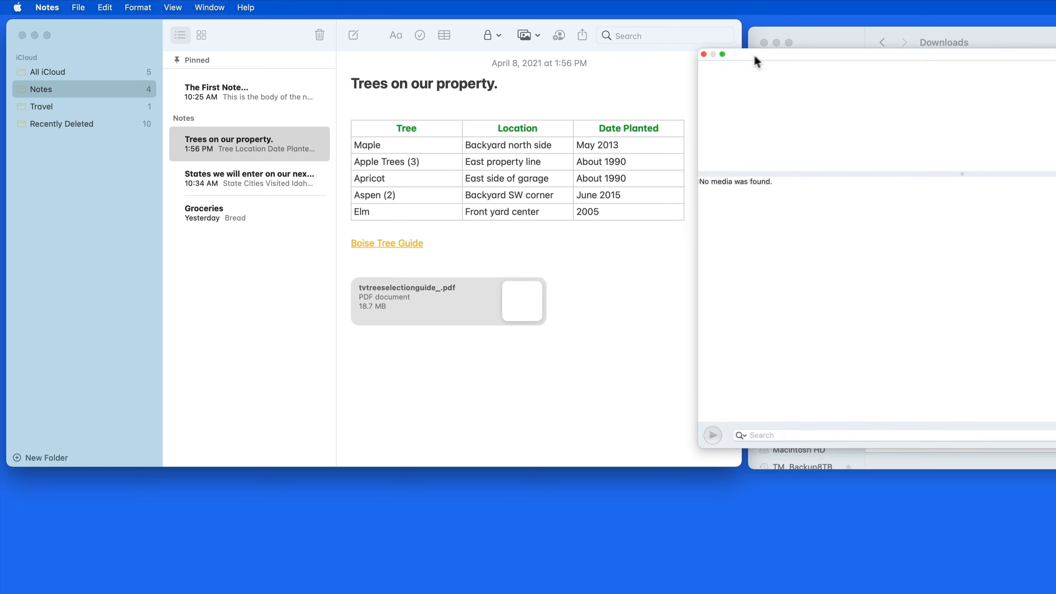
scroll(799, 260, "down", 1)
left_click_drag(799, 260, 396, 363)
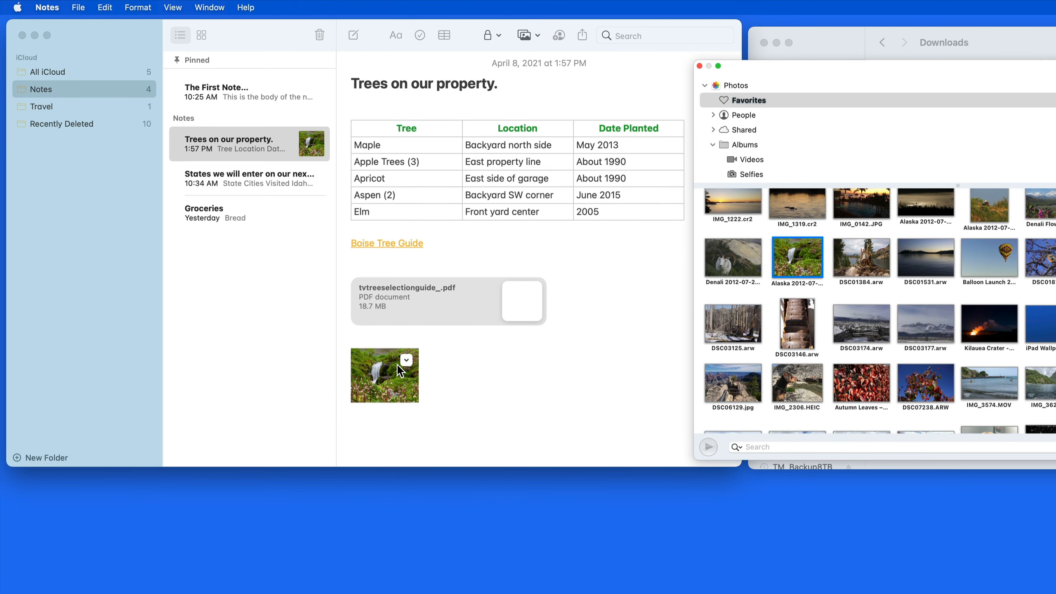
left_click(751, 159)
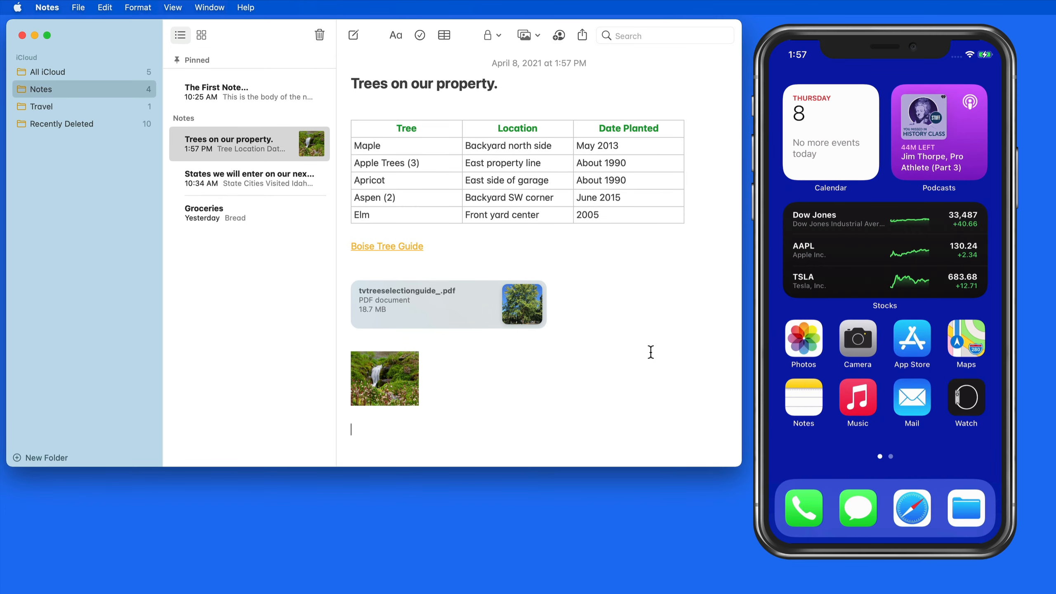
Add an iPhone photo of the room doorway below the waterfall image, then start an iPhone sketch.
left_click(536, 32)
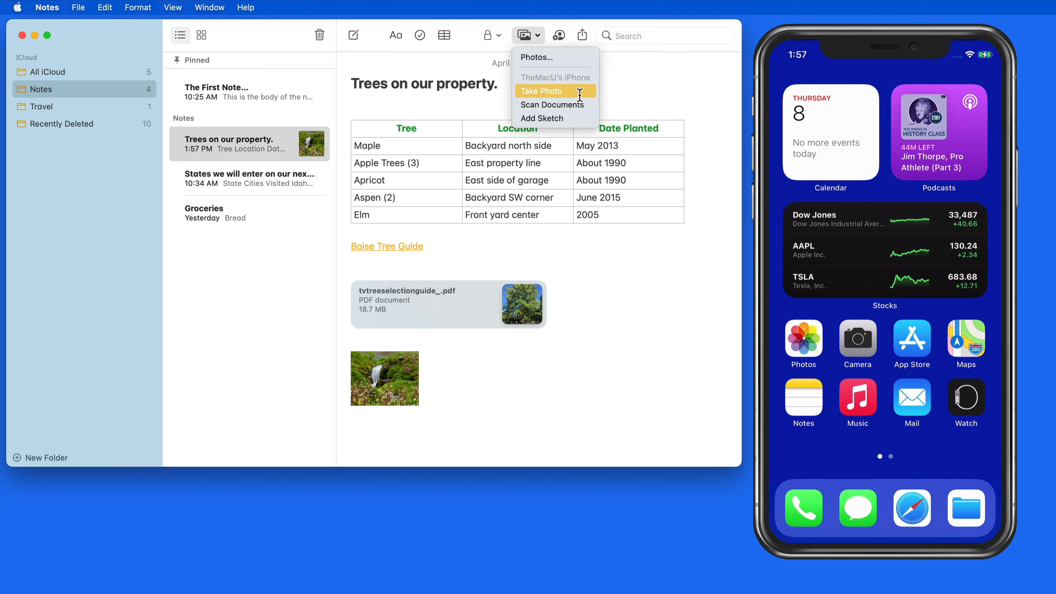
left_click(579, 92)
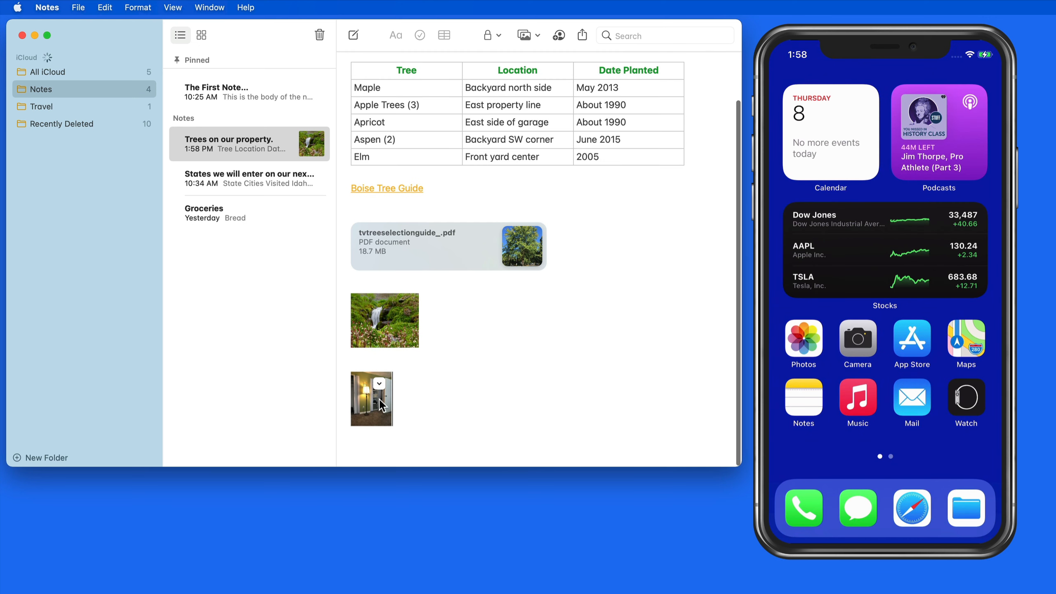
left_click(535, 38)
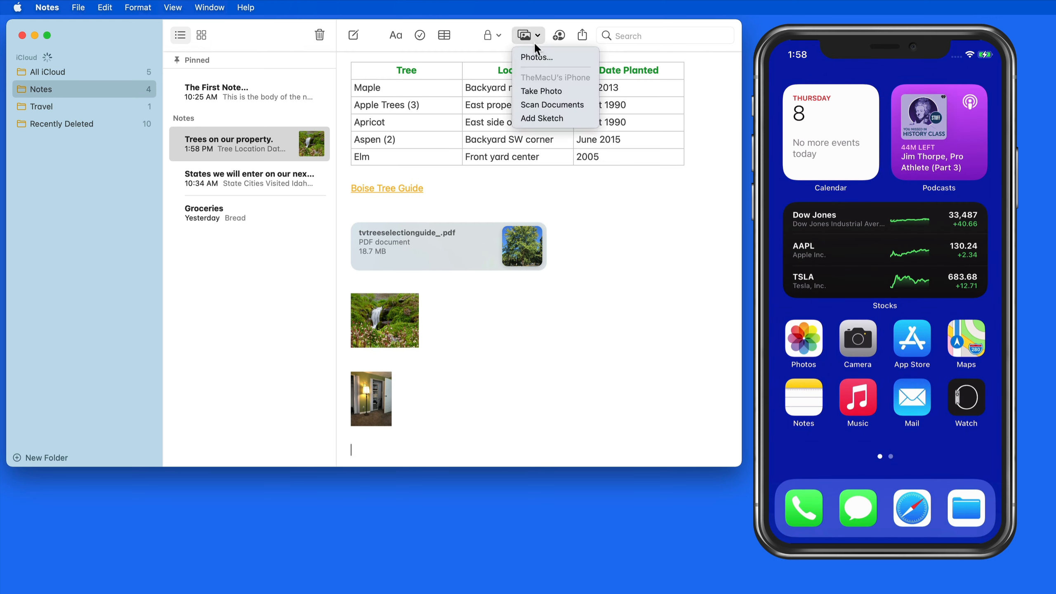
left_click(550, 118)
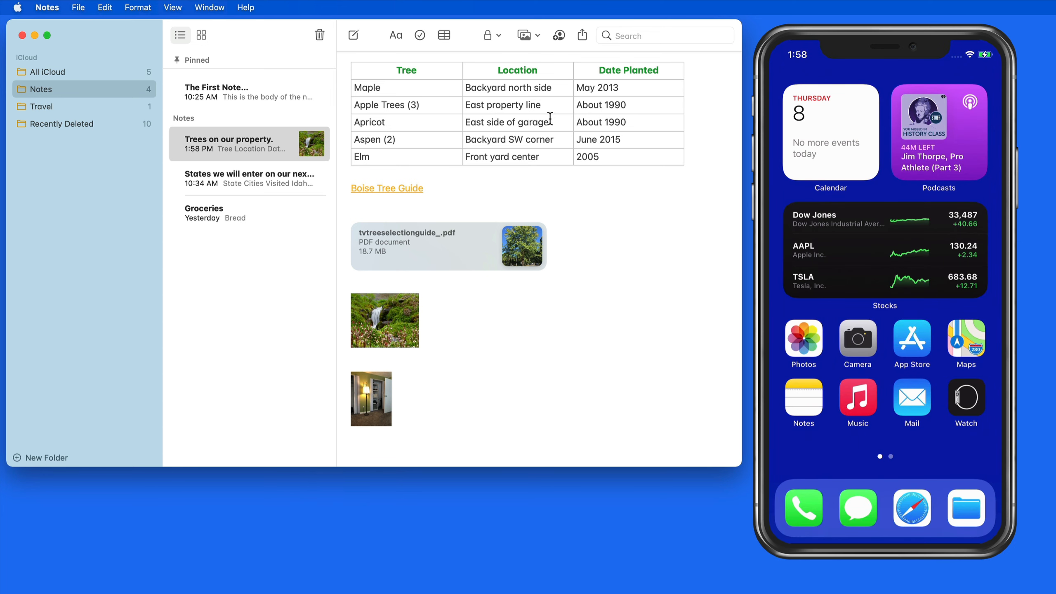
Switch the Trees note's attachments to display as large images.
scroll(492, 306, "down", 10)
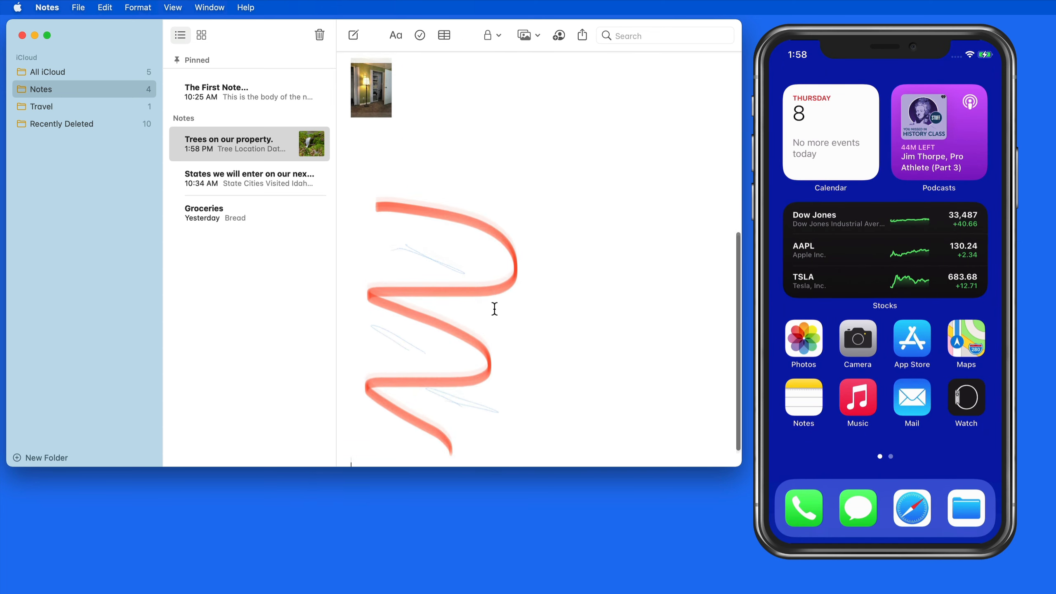
scroll(434, 317, "up", 5)
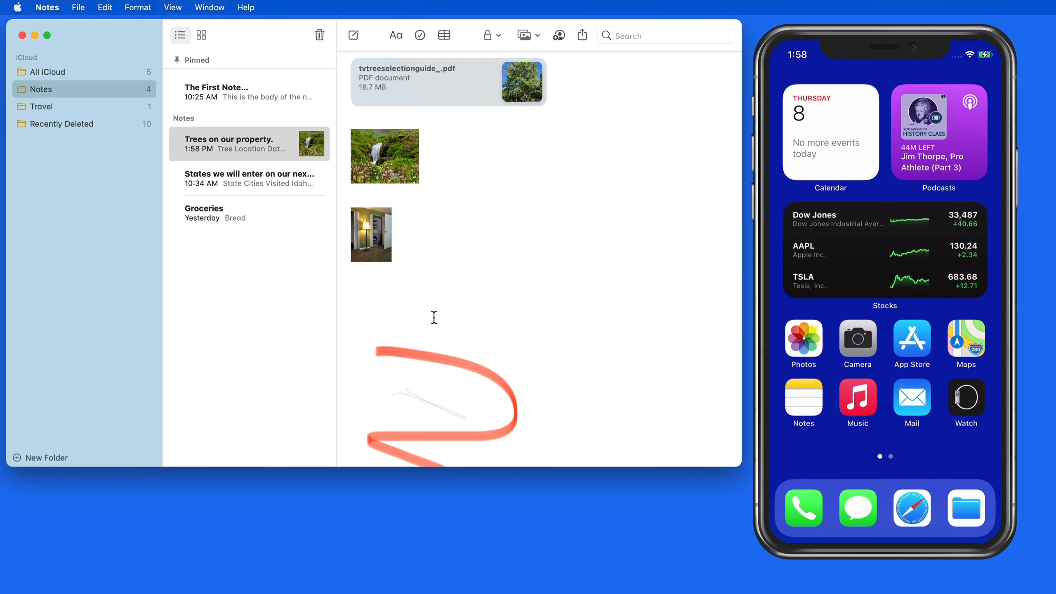
scroll(434, 317, "up", 1)
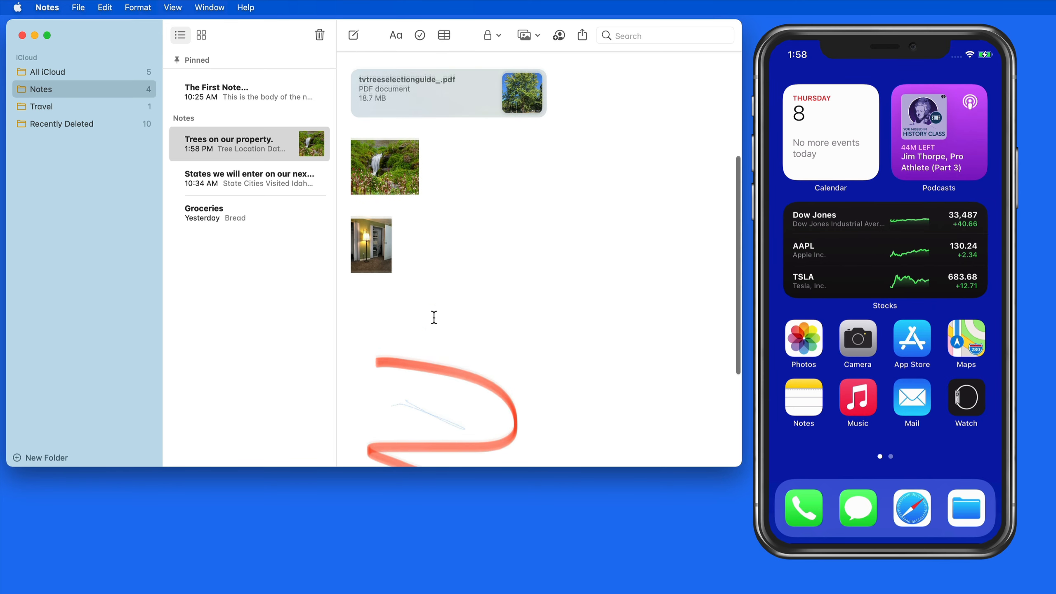
right_click(393, 189)
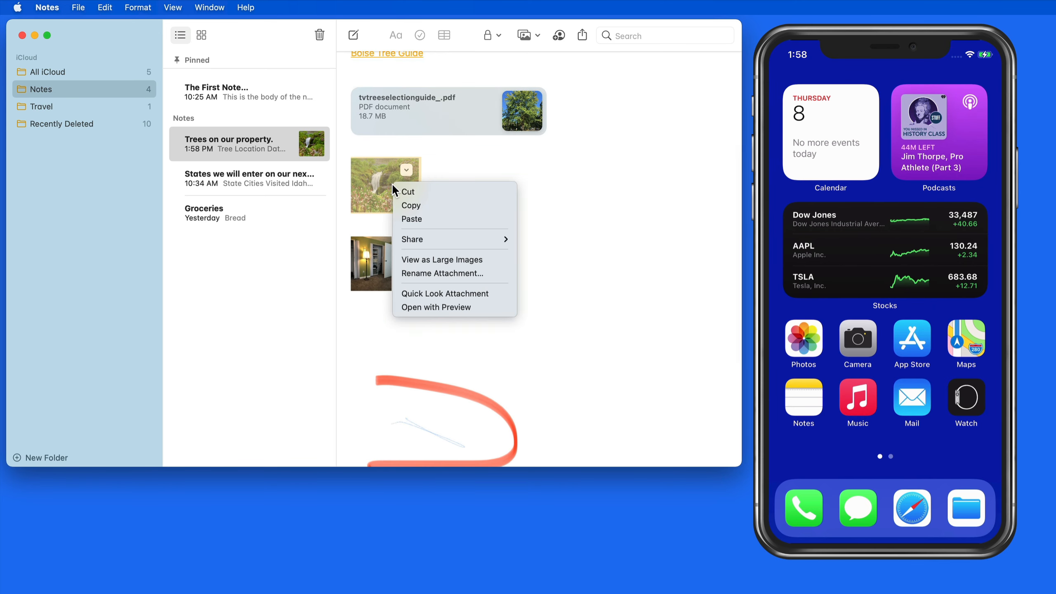
left_click(481, 260)
Change the Trees note's attachments to small thumbnail images instead.
scroll(460, 185, "down", 8)
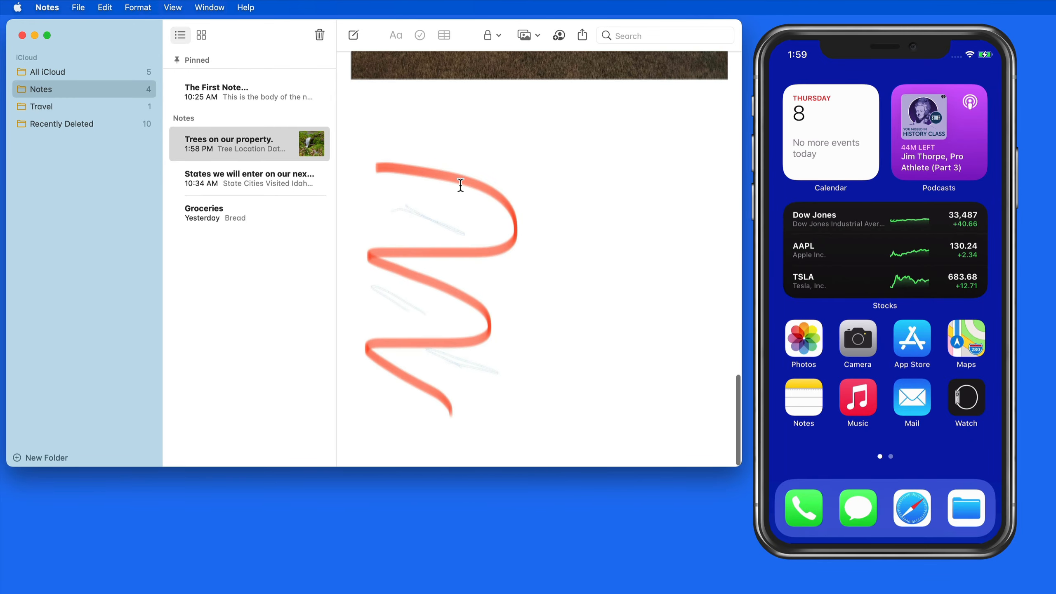
scroll(461, 185, "up", 15)
scroll(461, 184, "up", 5)
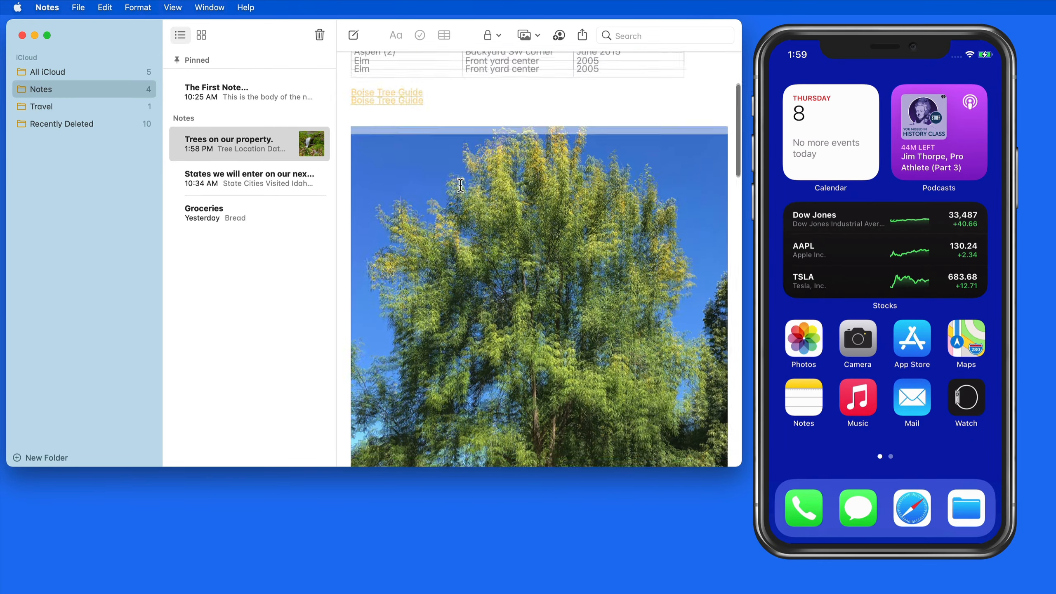
right_click(456, 189)
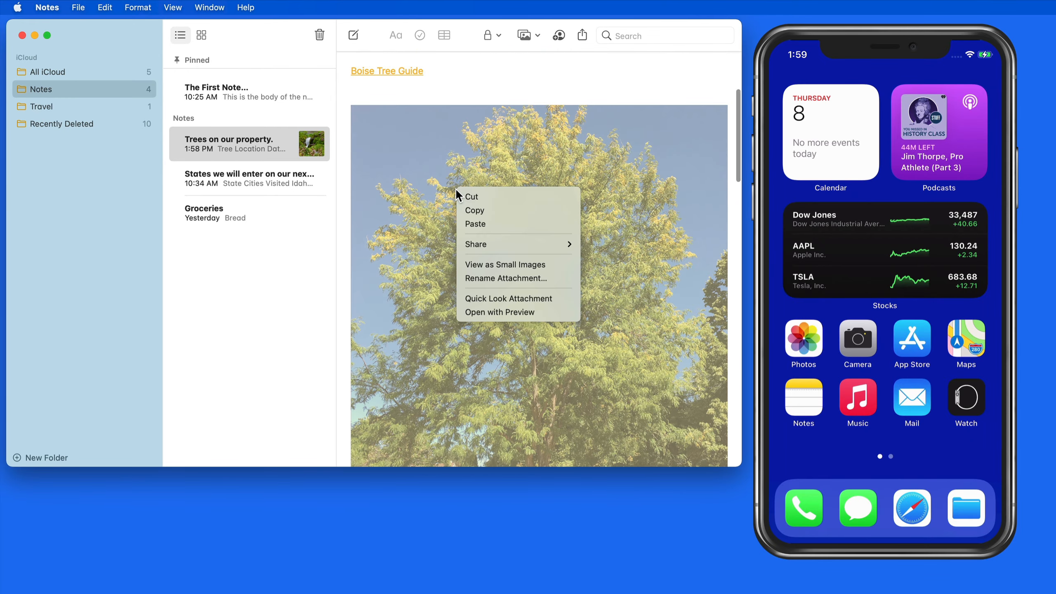
left_click(509, 265)
scroll(511, 265, "down", 5)
scroll(510, 264, "up", 5)
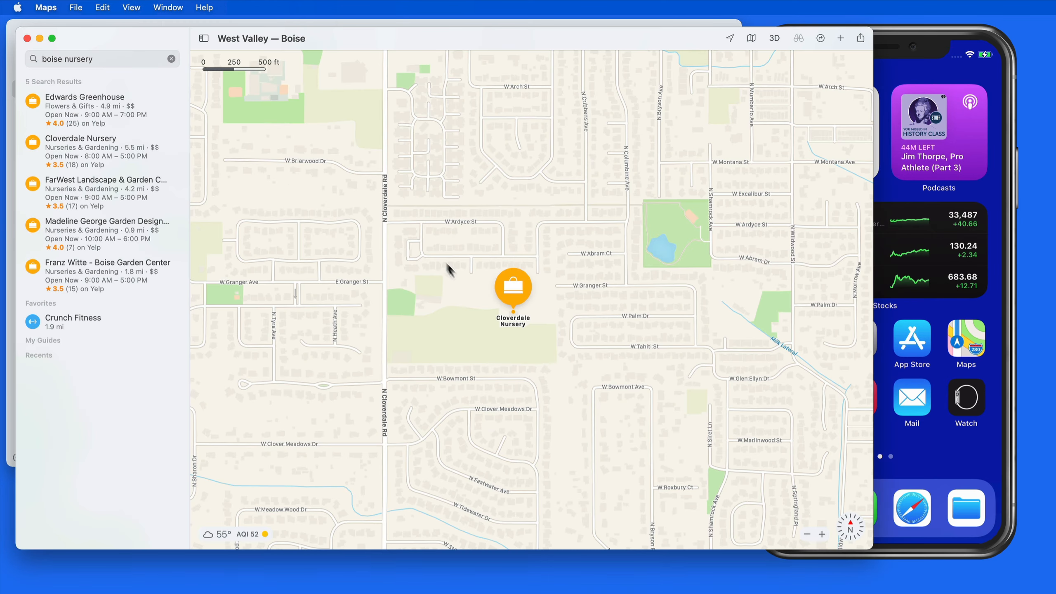
Add the West Valley — Boise location card to the Trees note and show attachments as large images.
left_click(478, 295)
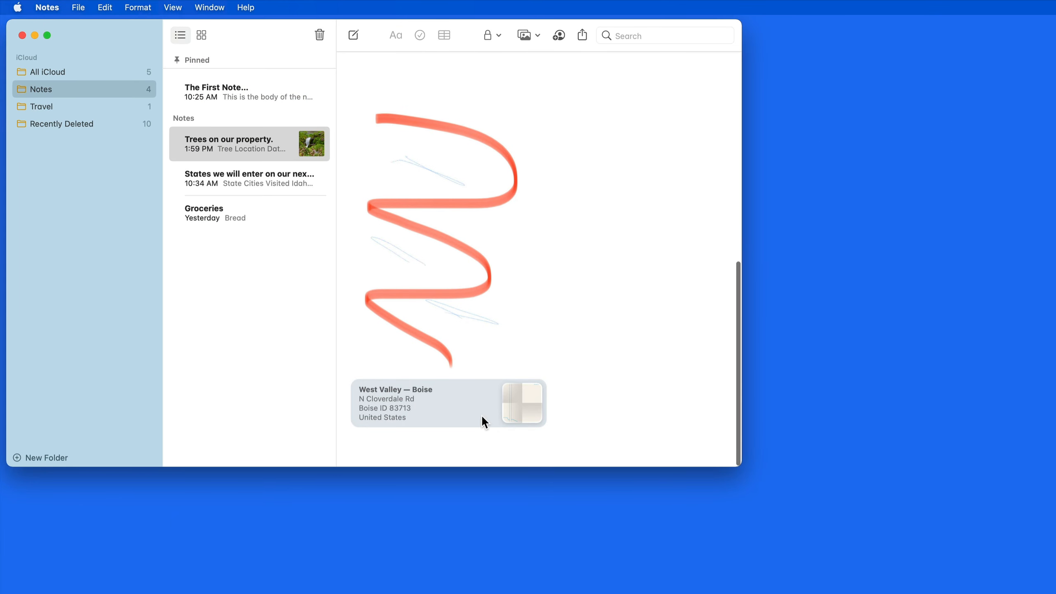
right_click(472, 402)
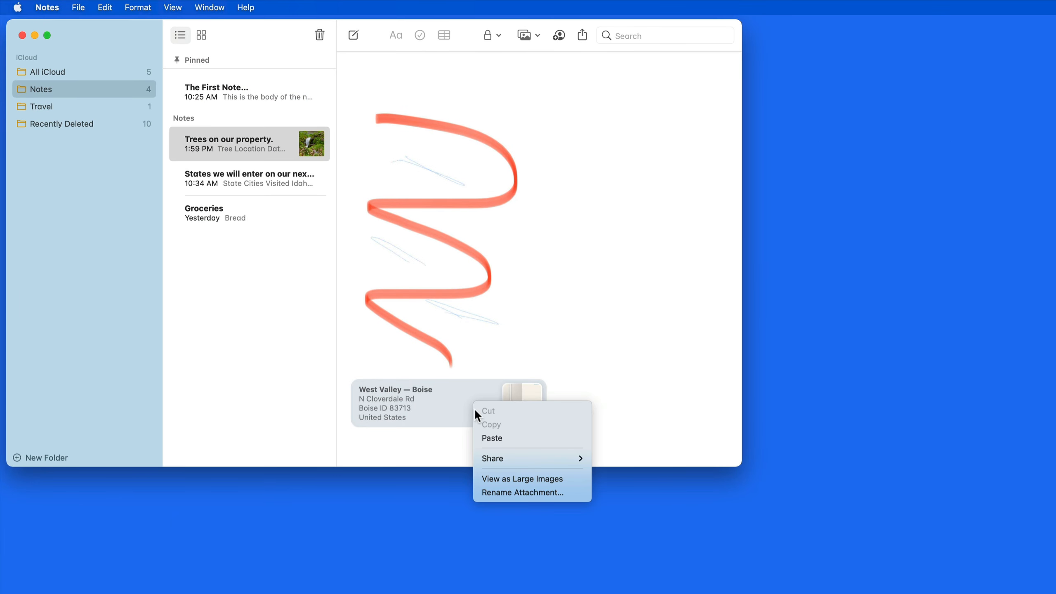
left_click(554, 478)
scroll(603, 401, "down", 10)
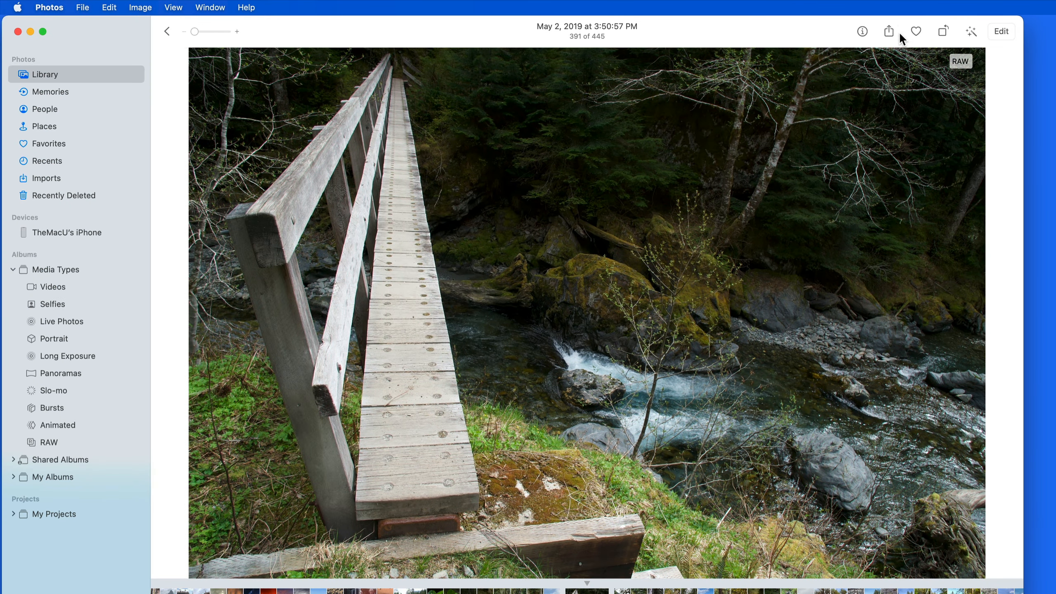
Save the footbridge photo from Photos into The First Note... and bring Notes to the front.
left_click(889, 31)
left_click(923, 138)
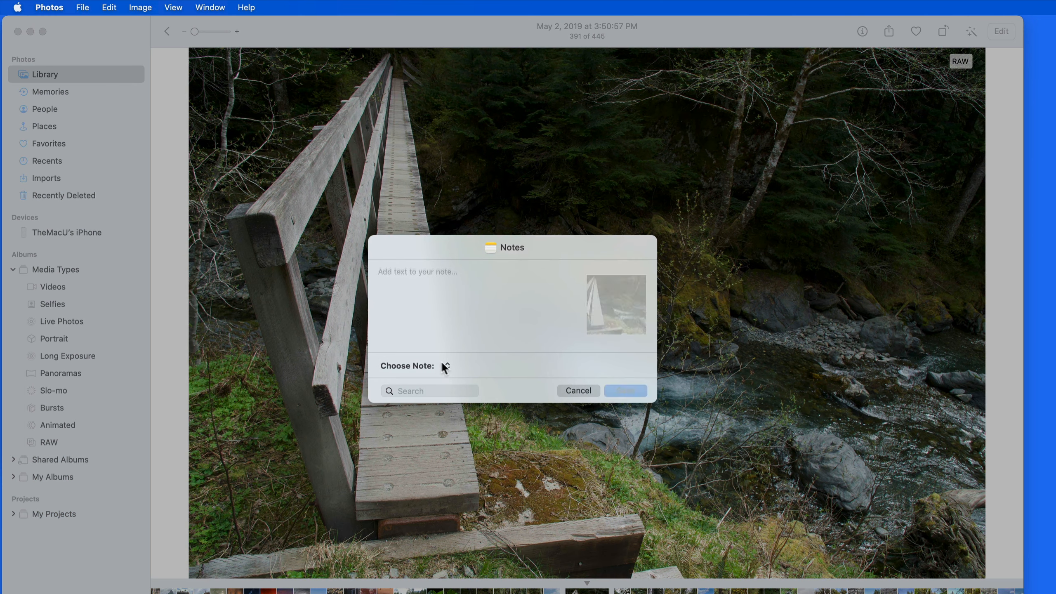
left_click(442, 365)
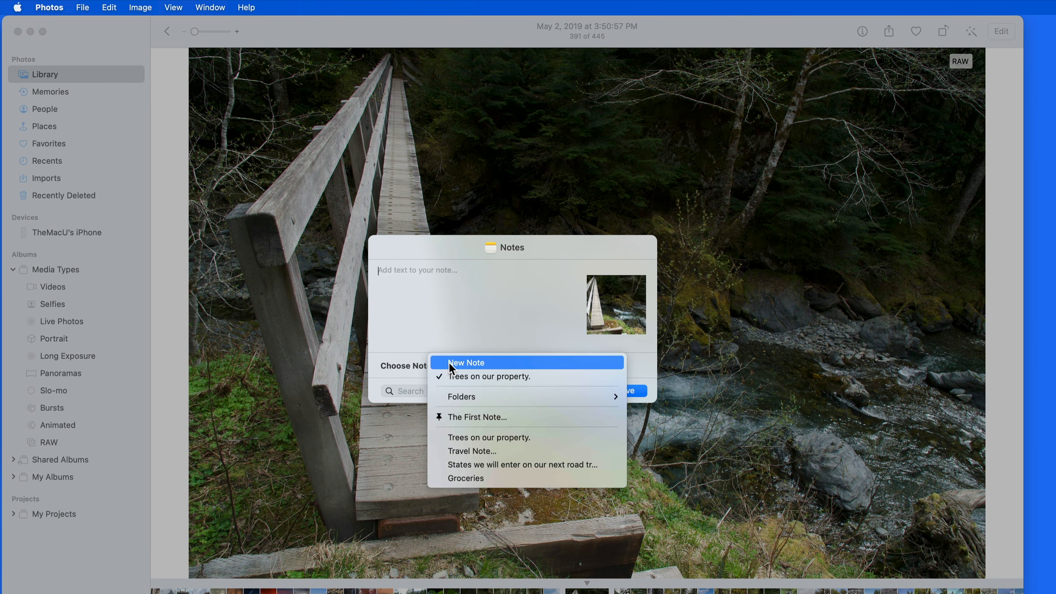
left_click(483, 415)
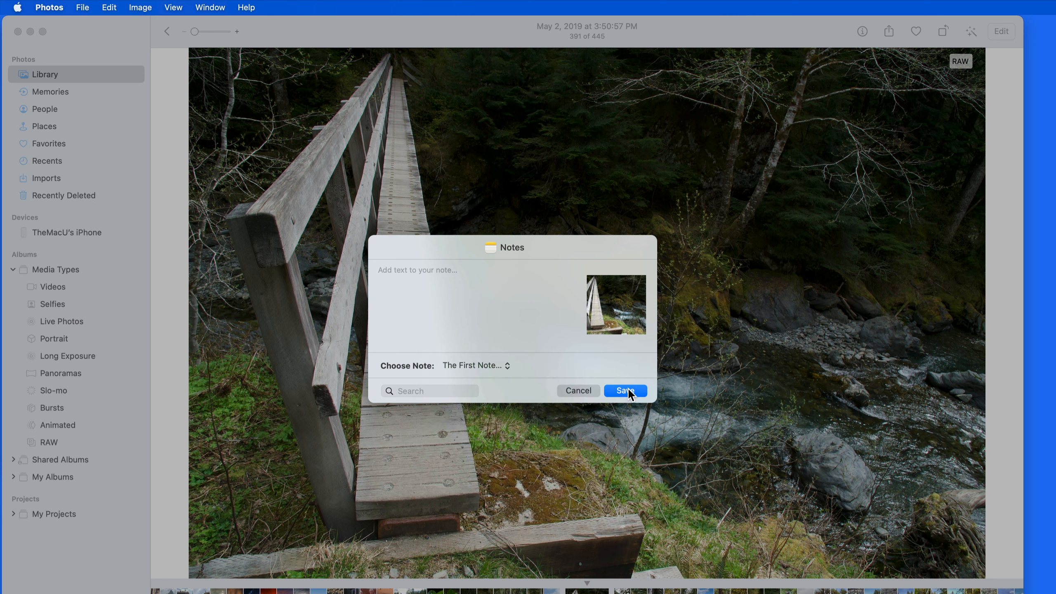
left_click(625, 391)
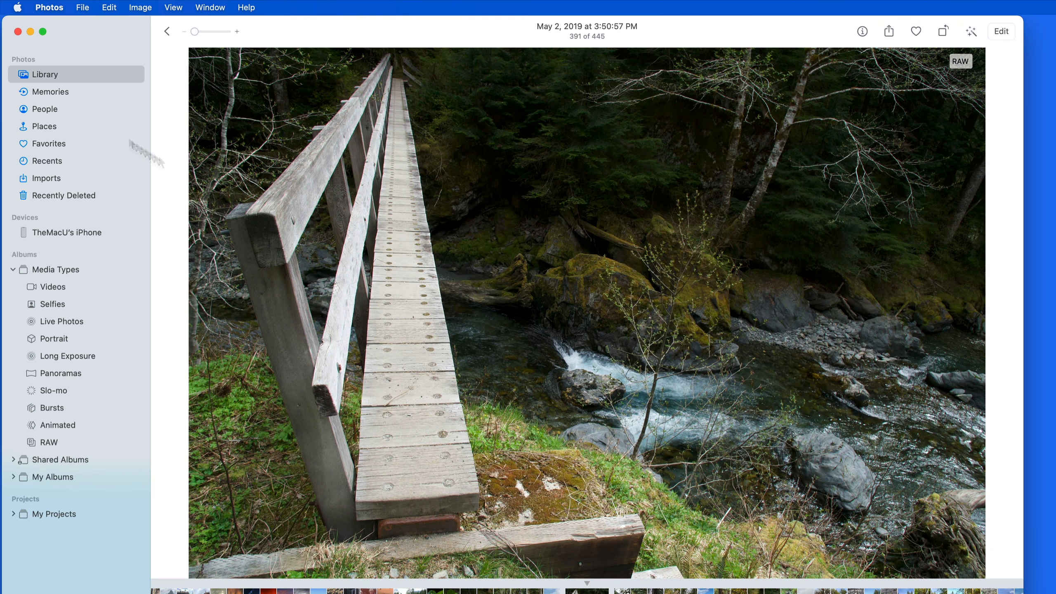
left_click(30, 34)
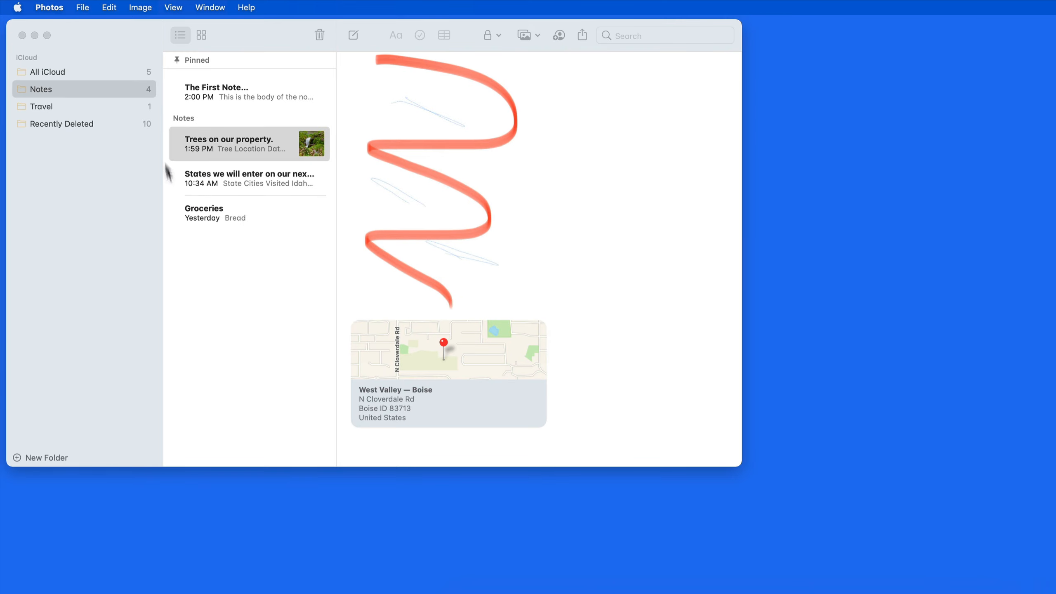
left_click(251, 94)
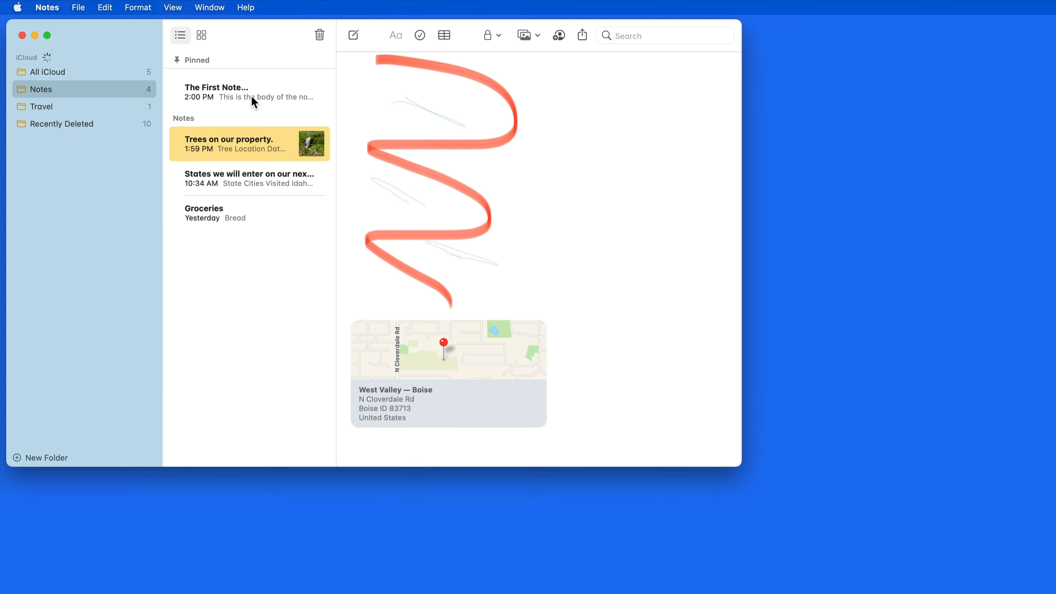
Open The First Note... and browse the attachments browser's Scans, Maps, Websites, Audio and Documents categories.
left_click(251, 92)
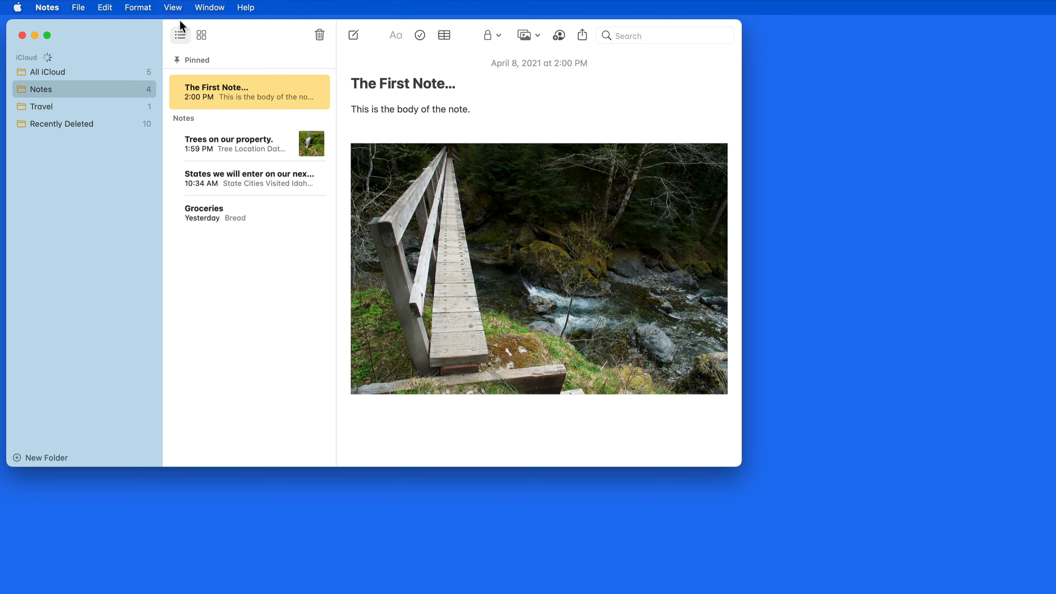
left_click(172, 7)
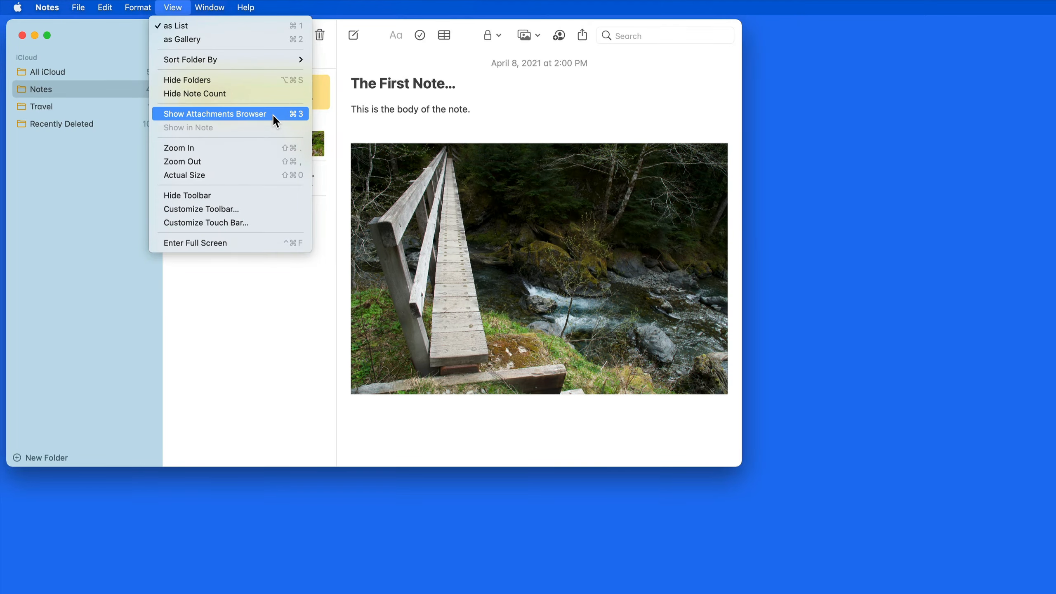
left_click(272, 114)
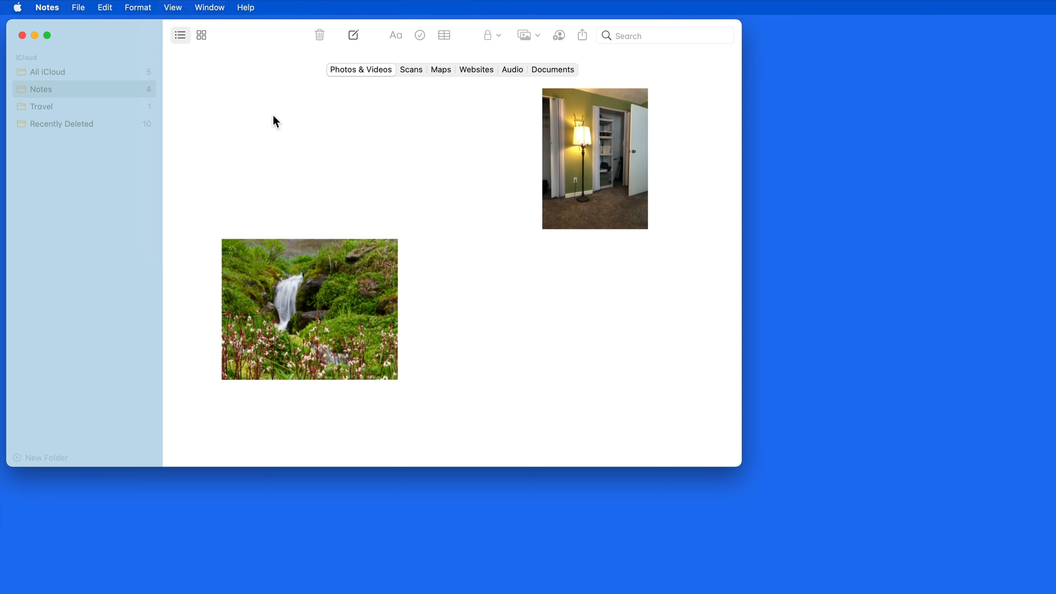
left_click(414, 70)
left_click(447, 77)
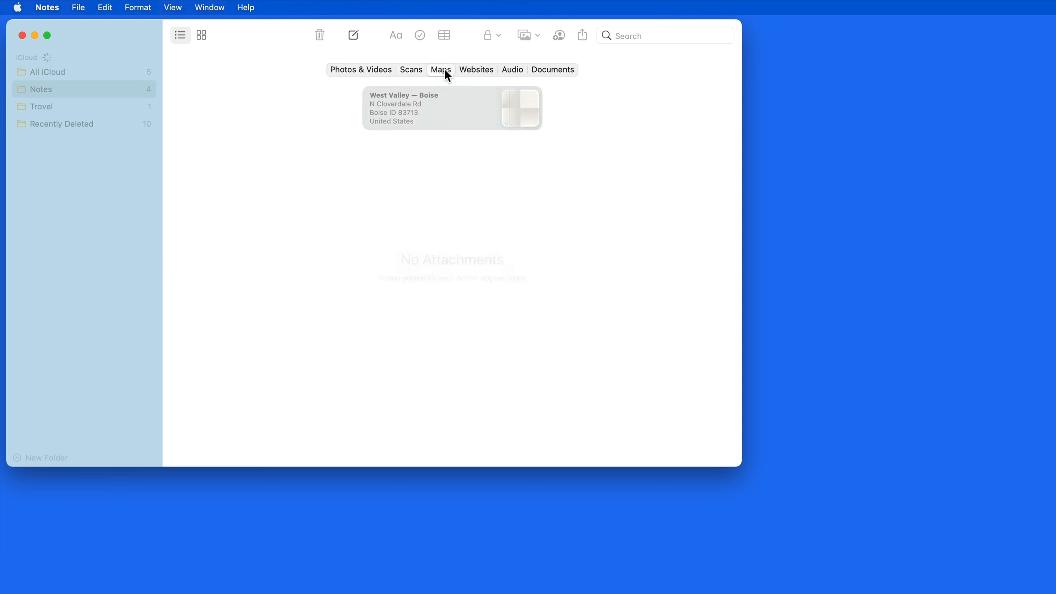
left_click(483, 76)
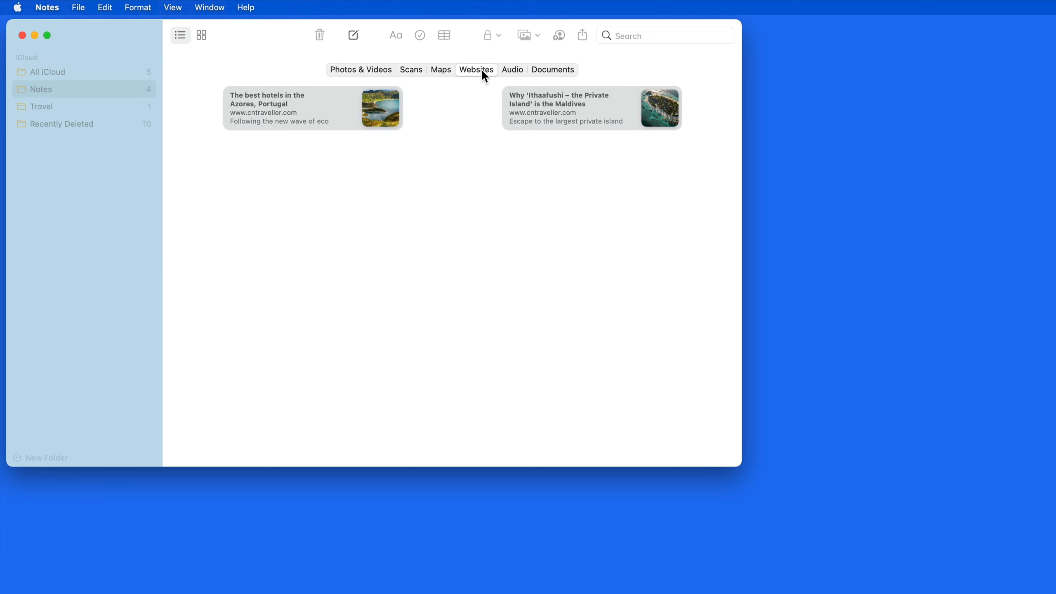
left_click(518, 75)
left_click(547, 74)
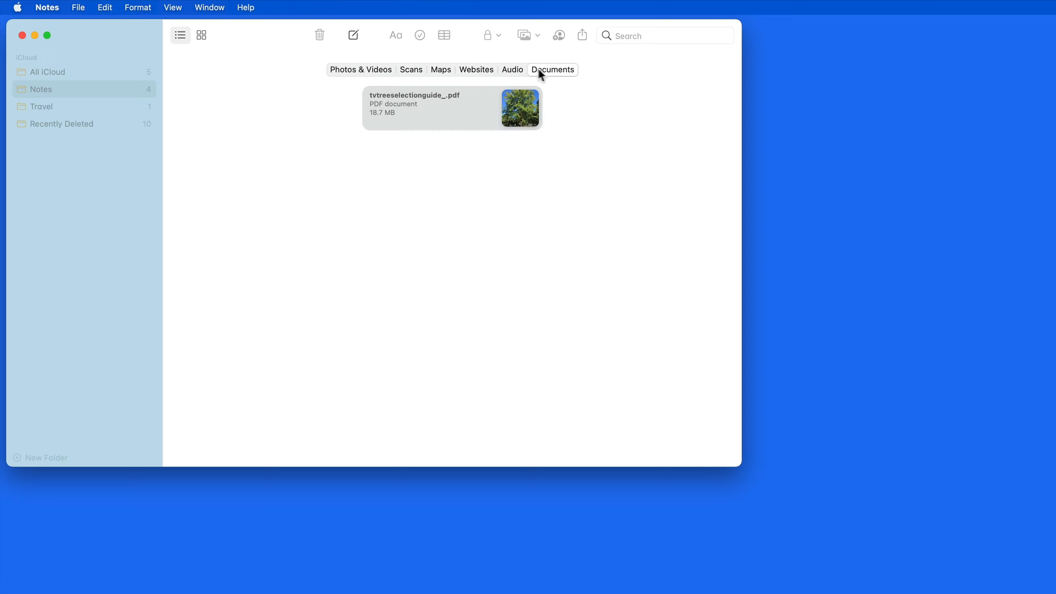
left_click(447, 76)
Open the West Valley — Boise map in Maps, then jump to the note holding the lamp photo.
double_click(462, 112)
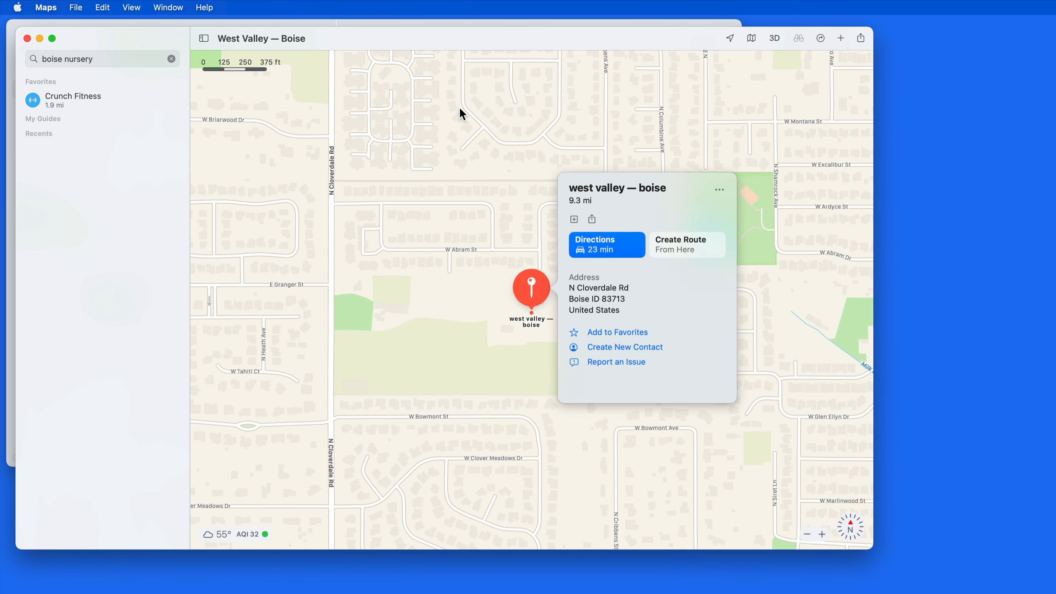
left_click(27, 38)
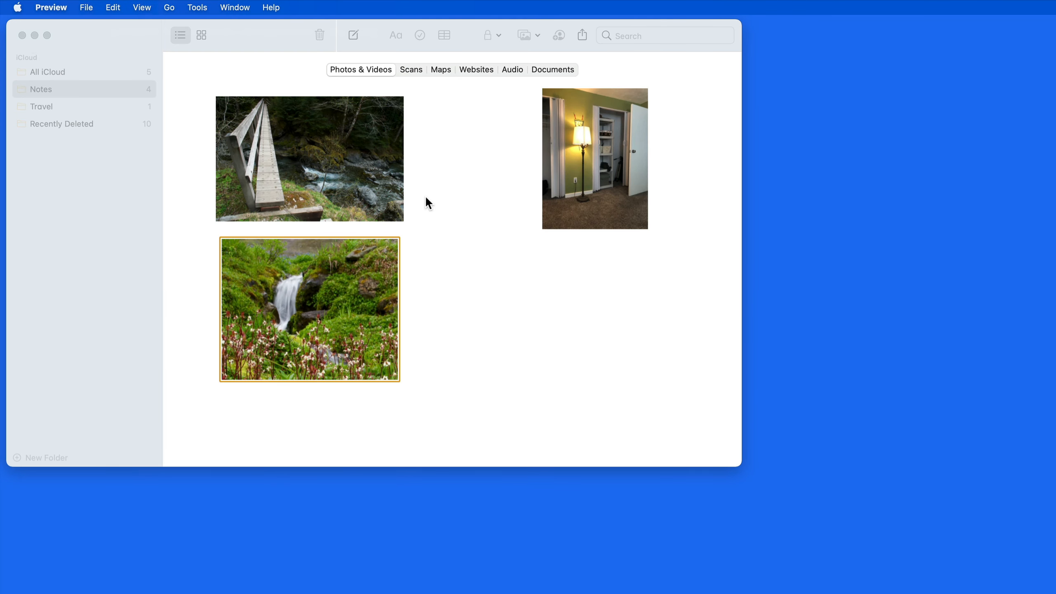
left_click(484, 145)
right_click(614, 158)
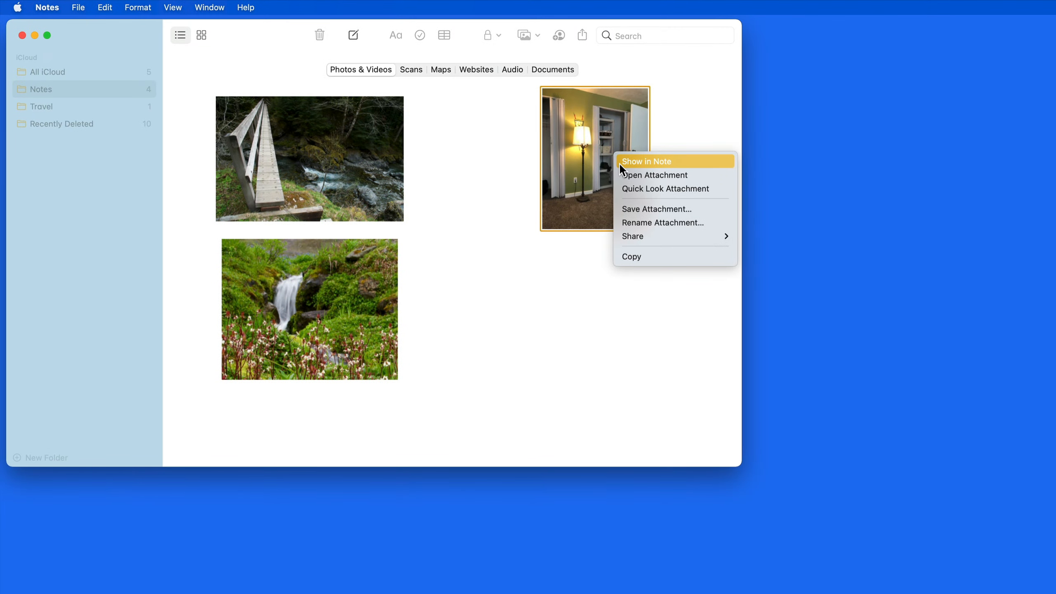
left_click(619, 162)
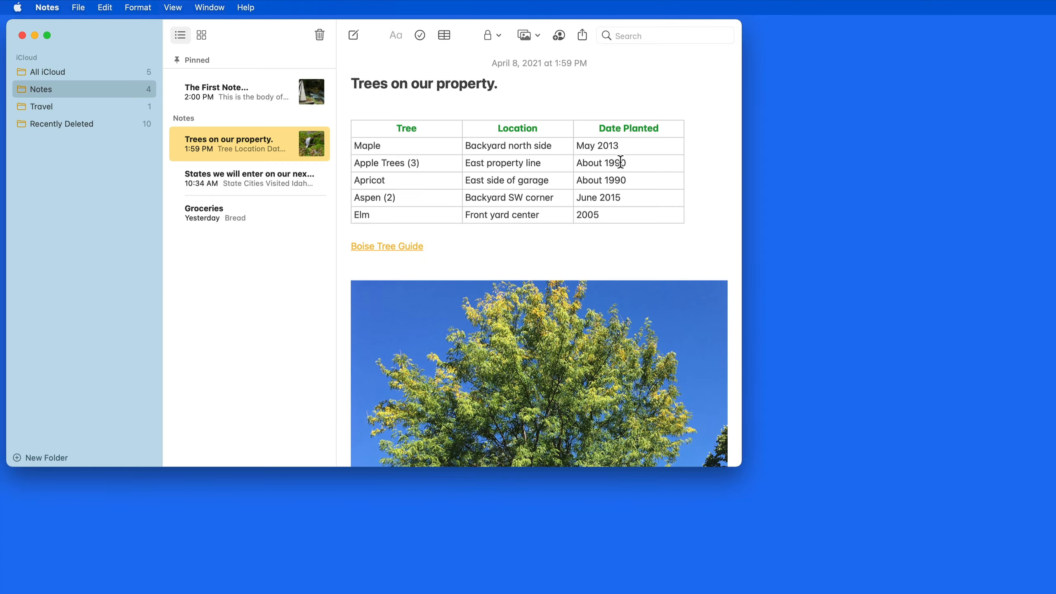
scroll(504, 296, "down", 15)
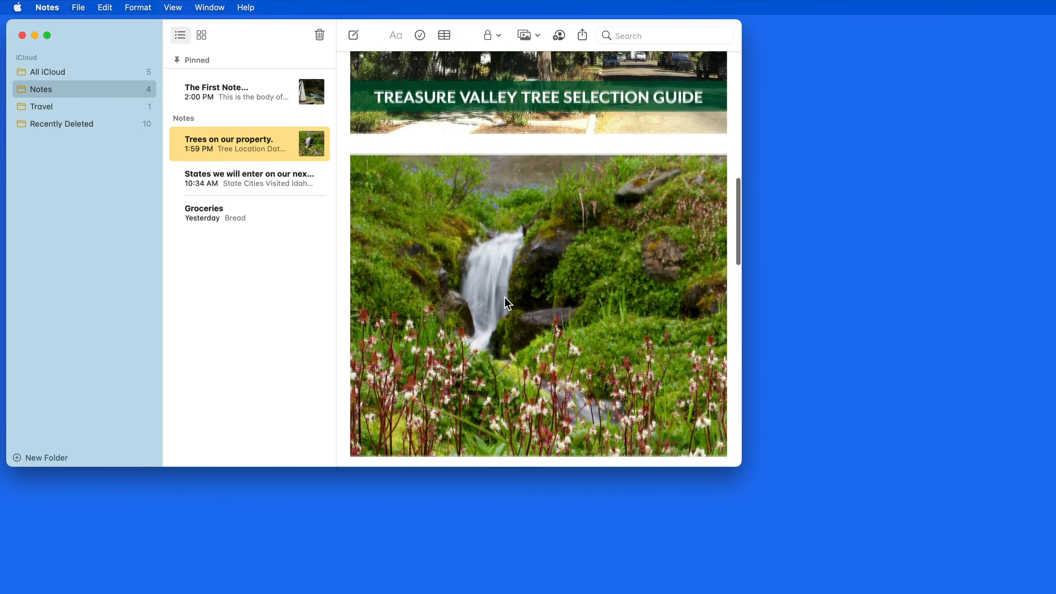
scroll(505, 297, "down", 3)
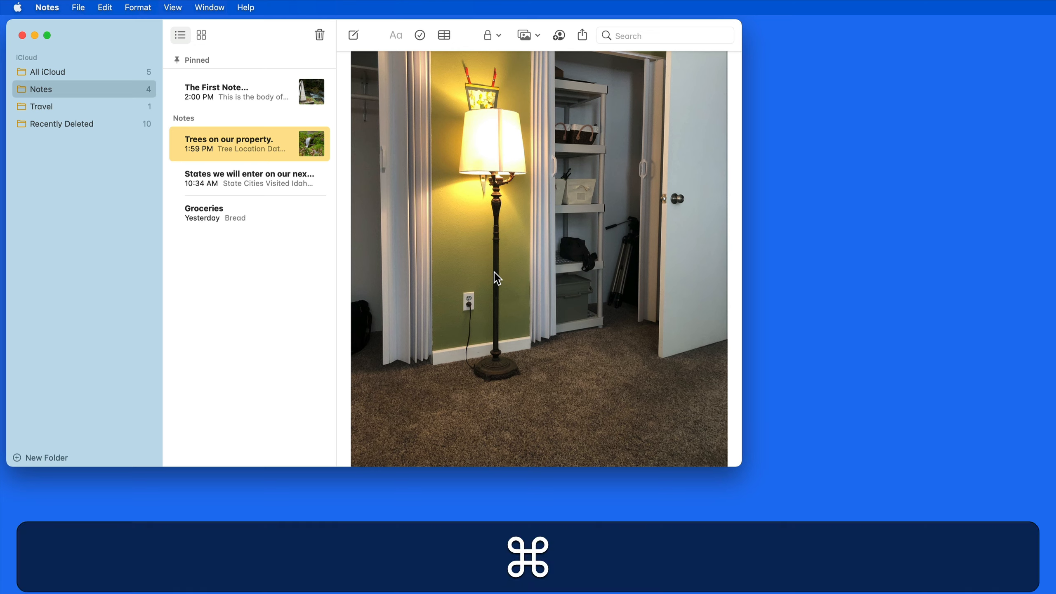
Find the Azores website link among website attachments and show it in the Travel Note....
key("super+3")
left_click(416, 74)
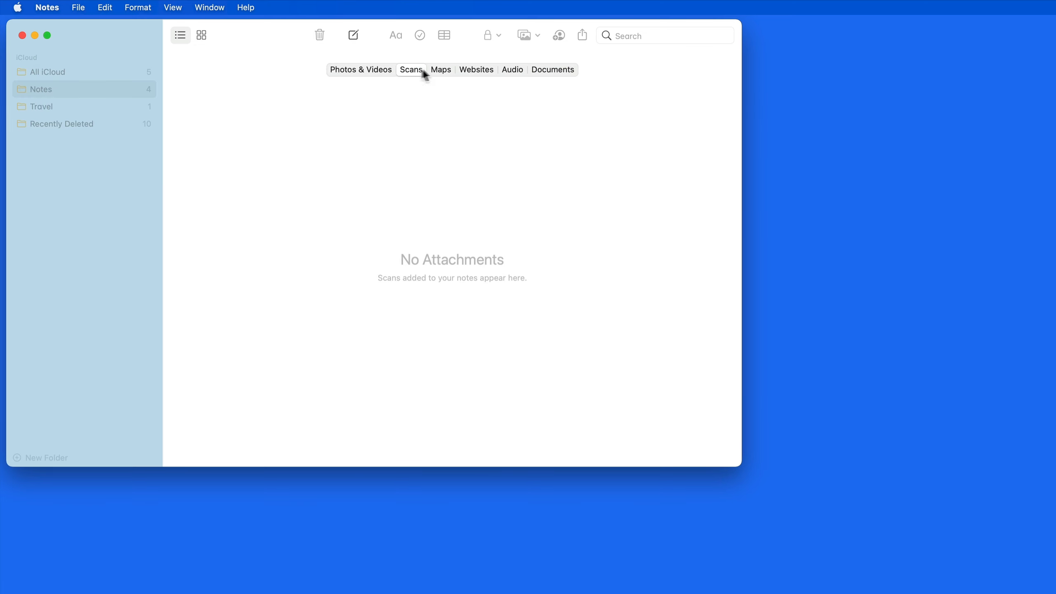
left_click(448, 71)
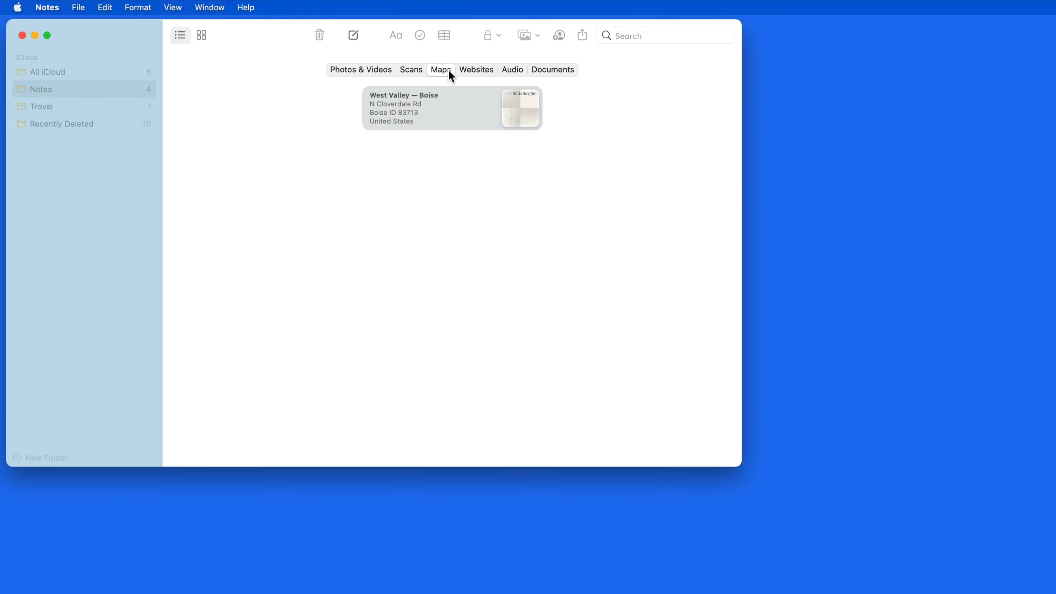
left_click(482, 75)
right_click(332, 106)
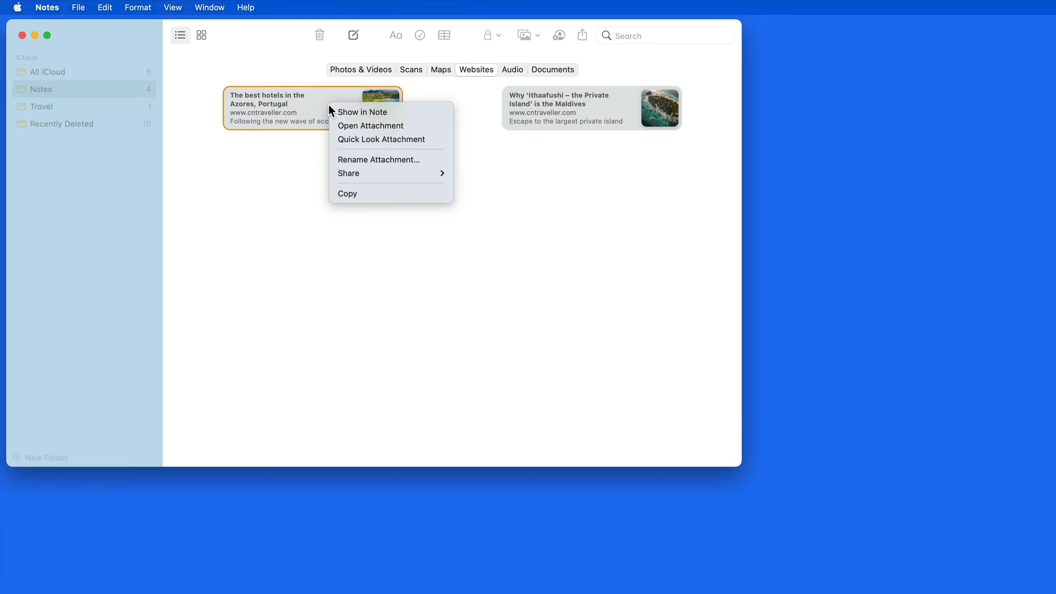
left_click(339, 111)
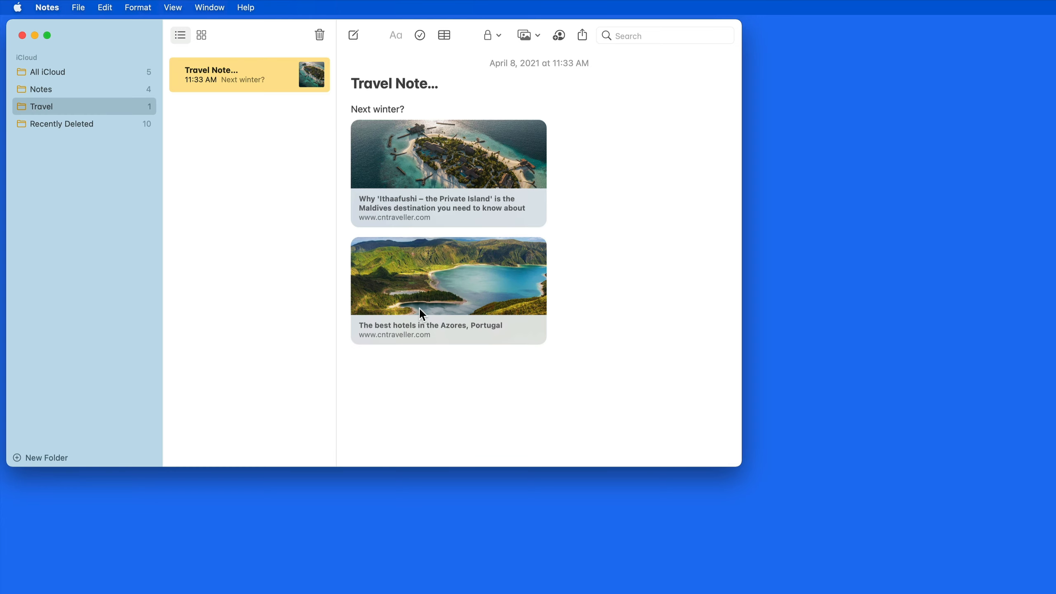
key("super+3")
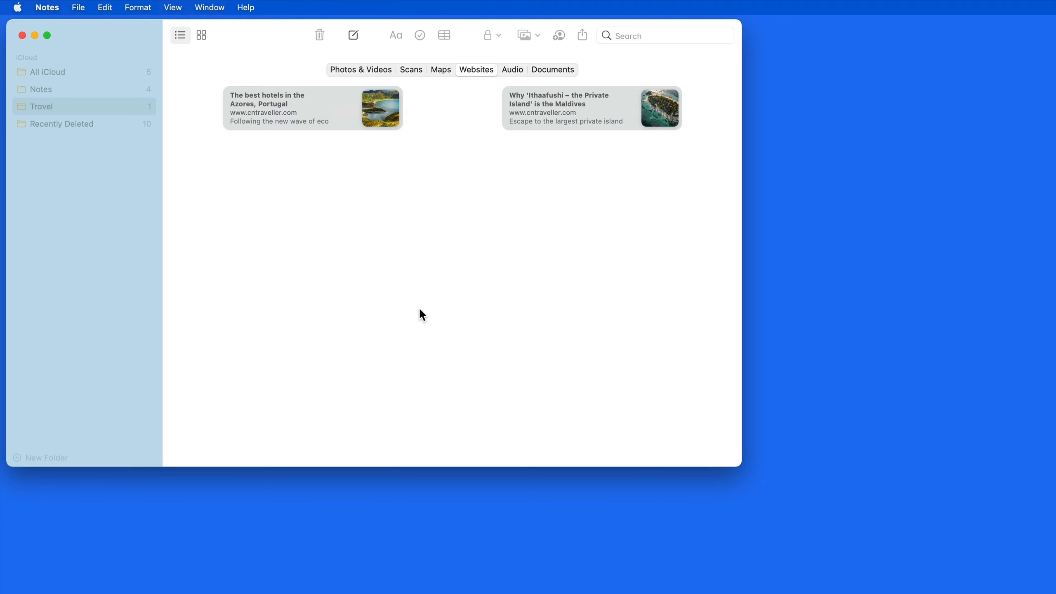
key("super+3")
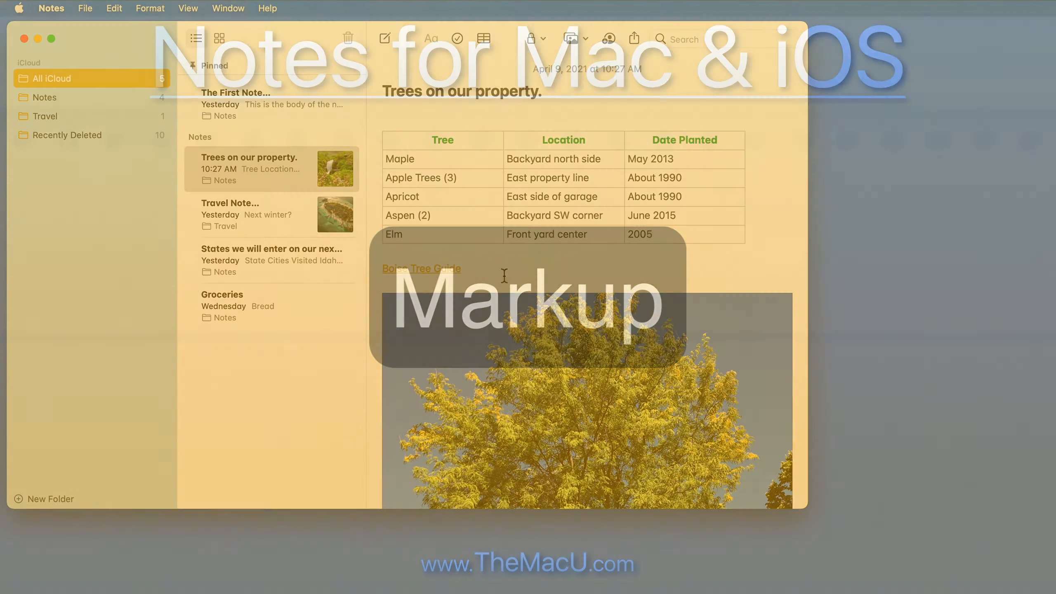
Open the Treasure Valley tree guide PDF in Markup and draw a red oval around INTRODUCTION.
scroll(505, 276, "down", 10)
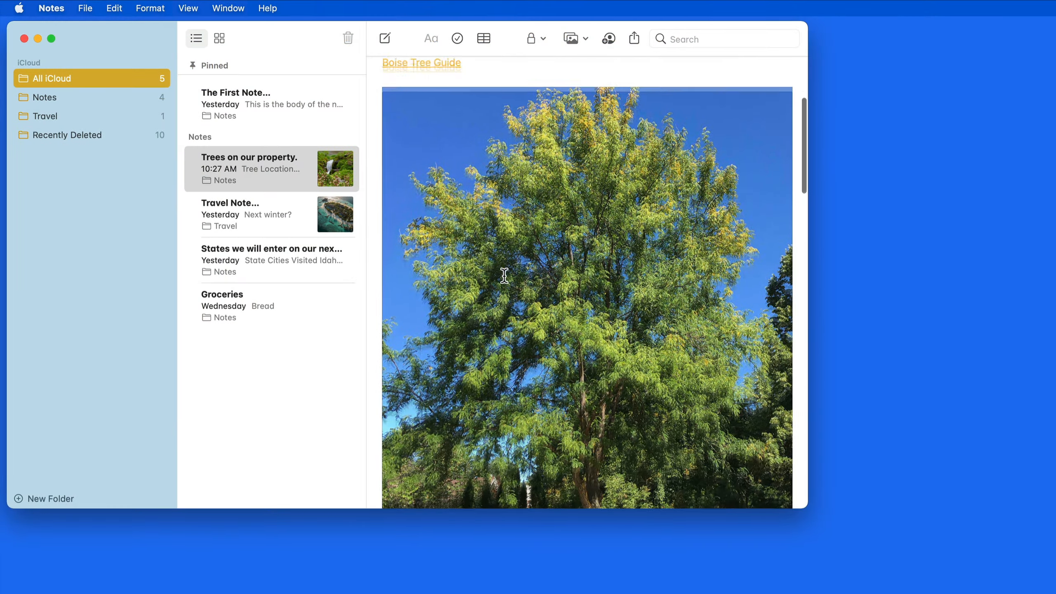
scroll(504, 276, "down", 12)
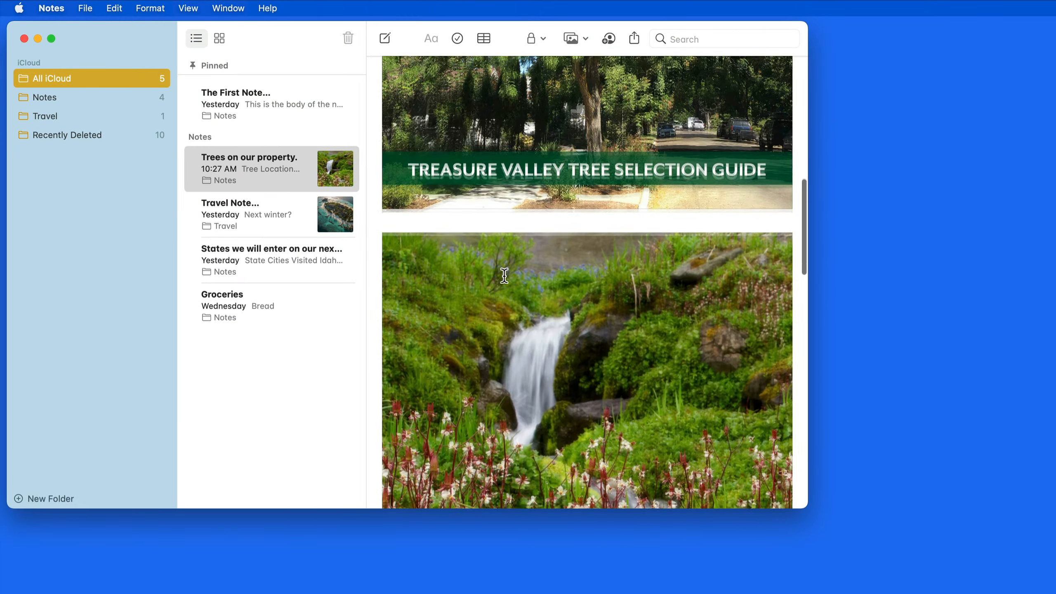
scroll(505, 275, "up", 5)
scroll(505, 275, "up", 10)
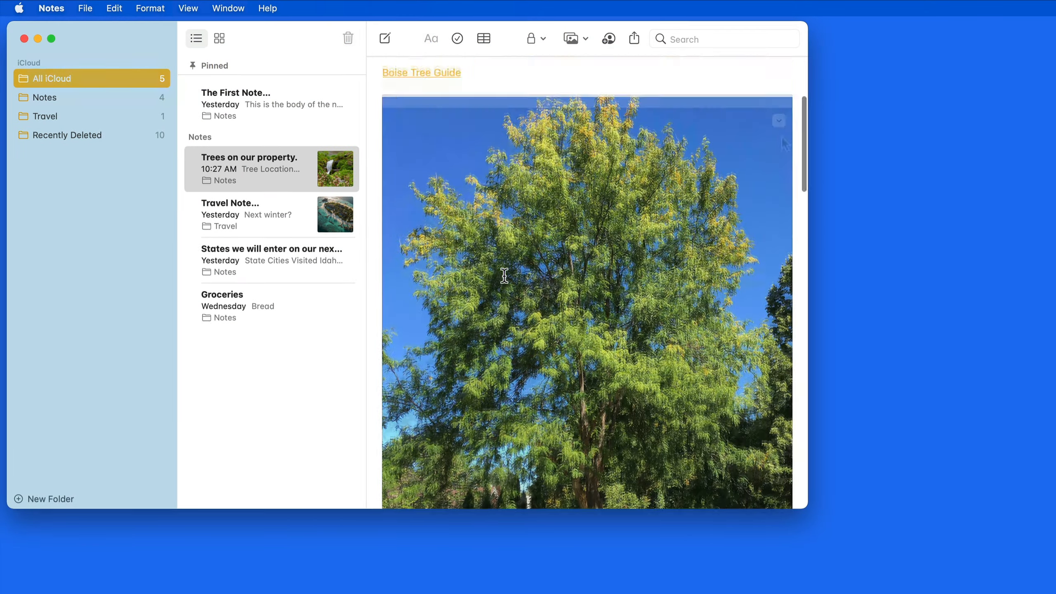
left_click(779, 120)
left_click(800, 135)
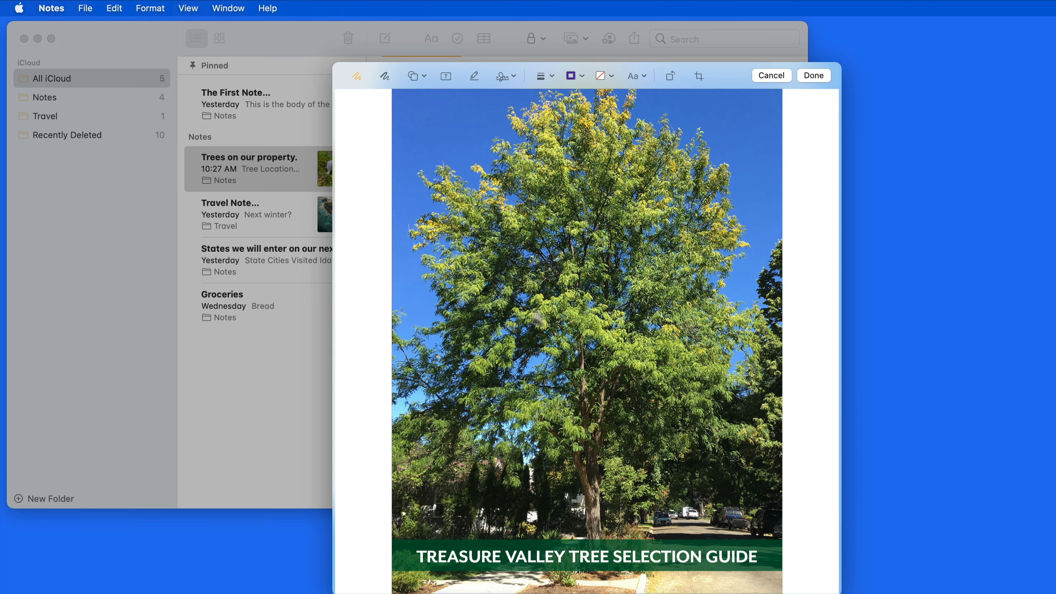
scroll(553, 338, "down", 10)
scroll(552, 338, "down", 2)
mouse_move(559, 156)
left_mouse_down()
mouse_move(521, 172)
mouse_move(573, 194)
mouse_move(615, 175)
mouse_move(546, 155)
left_mouse_up()
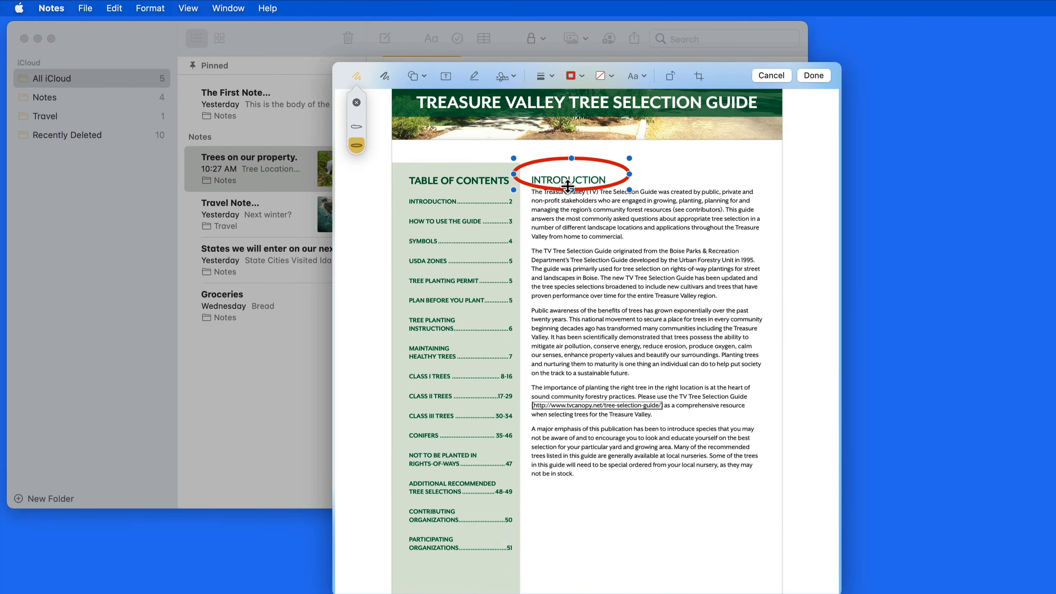
Make the INTRODUCTION oval taller and draw a red pen bracket around the second paragraph.
left_click_drag(571, 189, 572, 196)
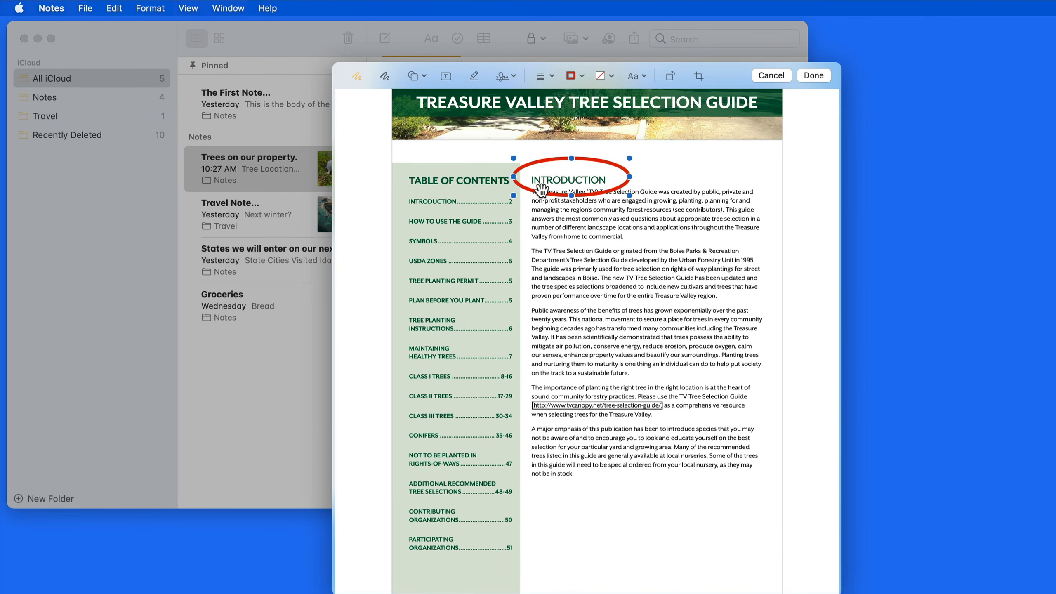
left_click(384, 76)
mouse_move(526, 239)
left_mouse_down()
mouse_move(526, 291)
mouse_move(541, 309)
mouse_move(612, 308)
mouse_move(619, 237)
mouse_move(522, 244)
mouse_move(523, 257)
left_mouse_up()
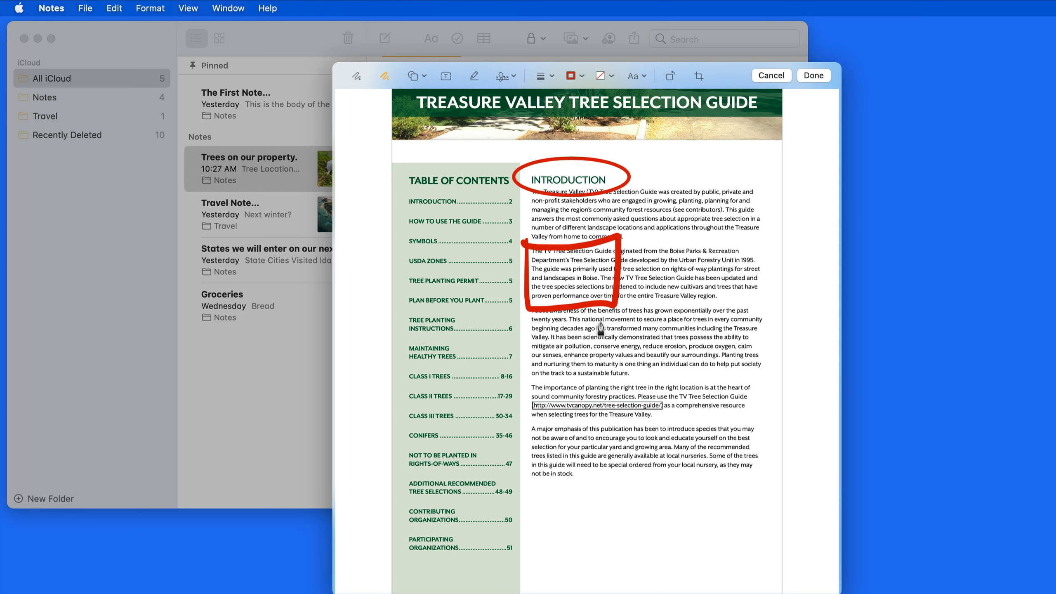
left_click(594, 299)
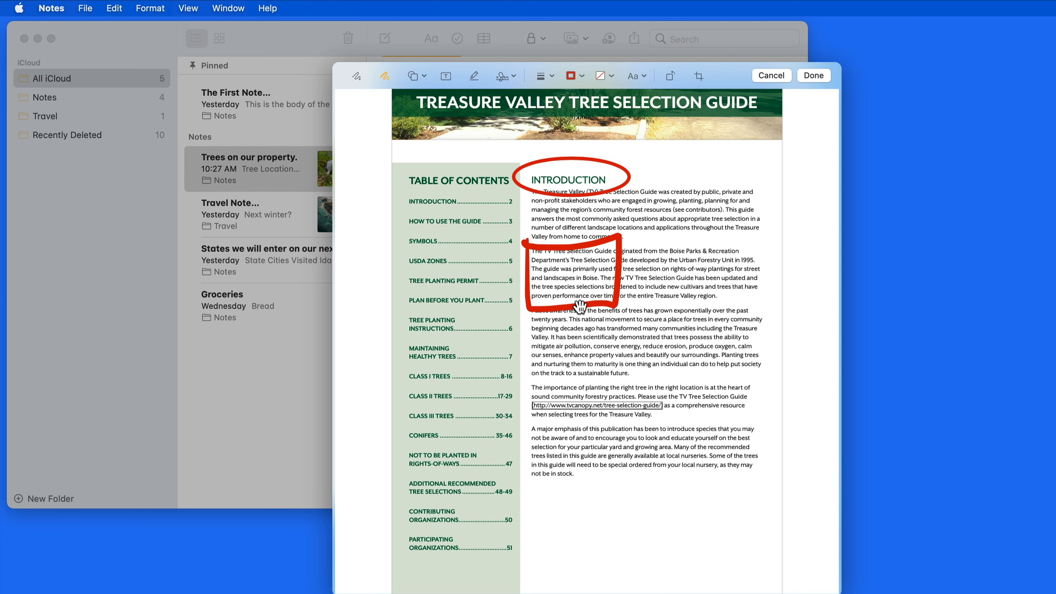
mouse_move(580, 307)
left_mouse_down()
mouse_move(661, 335)
mouse_move(620, 307)
left_mouse_up()
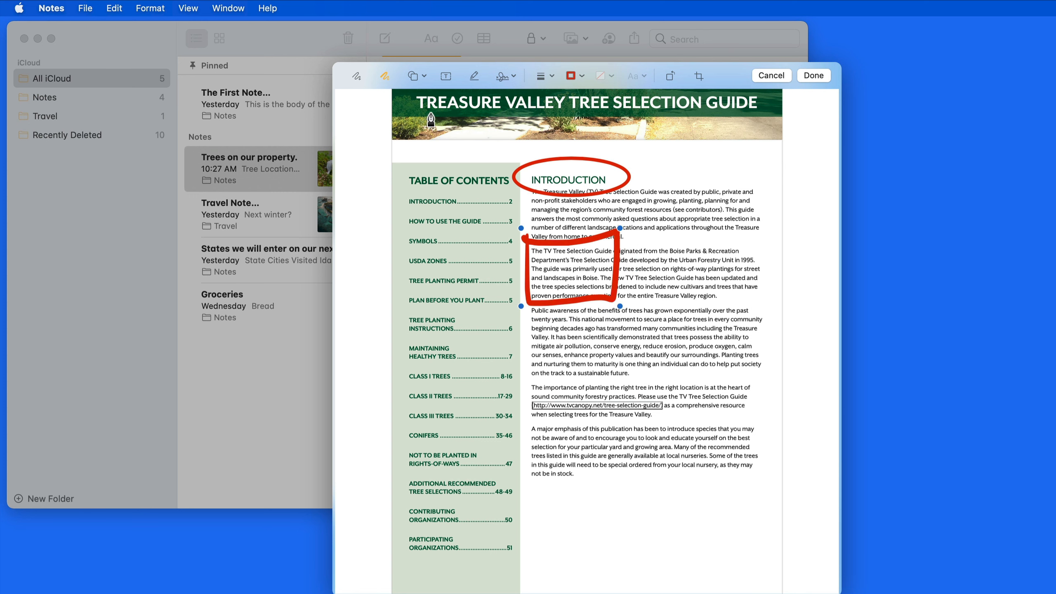
left_click(422, 73)
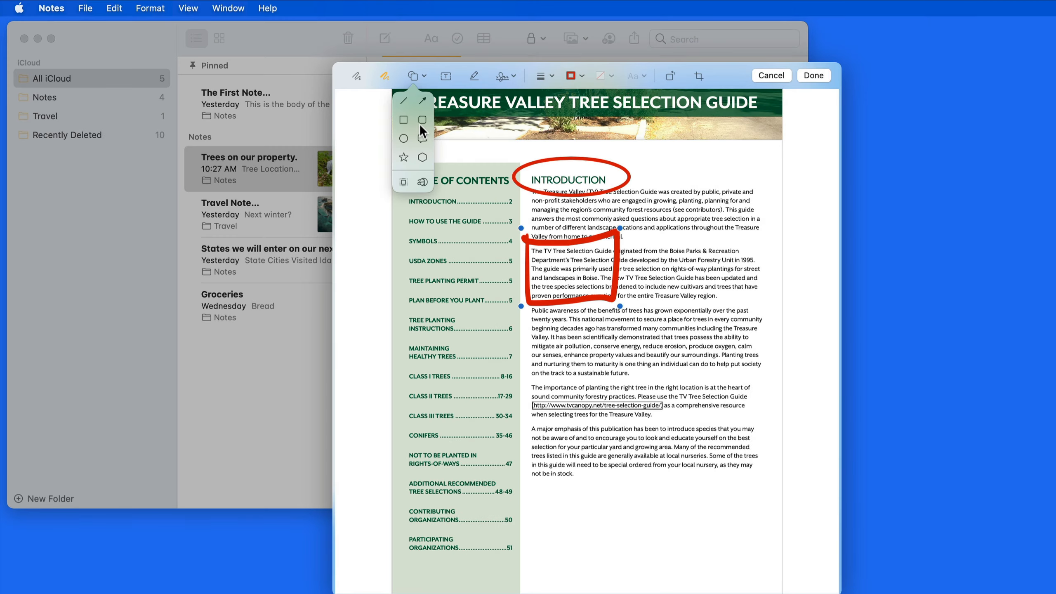
Place a small rounded rectangle over the third paragraph's right side with a thicker outline.
left_click(419, 126)
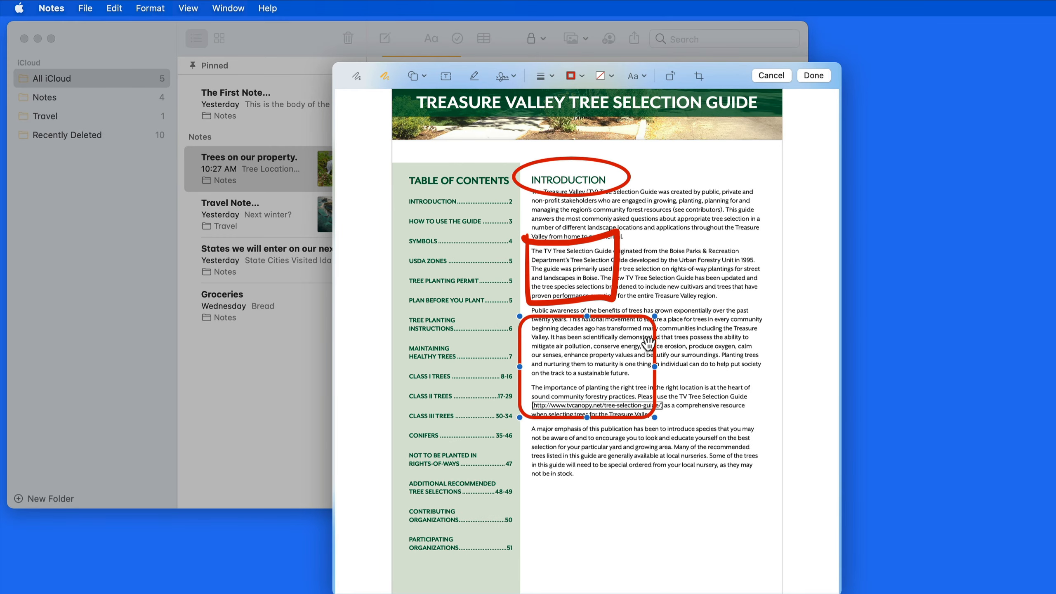
left_click_drag(650, 344, 769, 327)
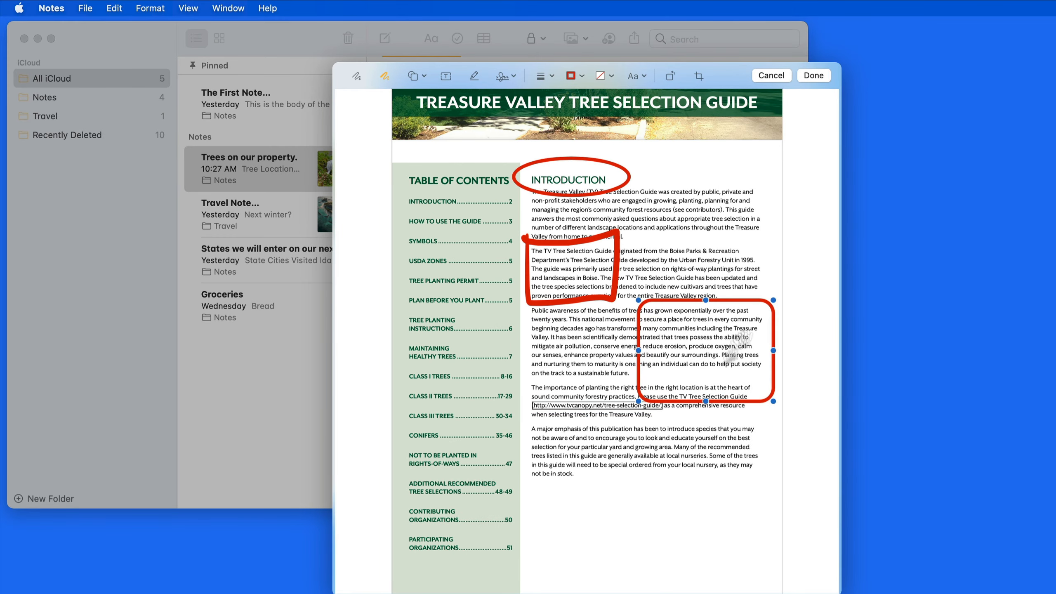
left_click_drag(638, 402, 654, 380)
left_click(551, 76)
left_click(534, 193)
Make the rectangle's outline blue and leave it with no fill.
left_click(582, 76)
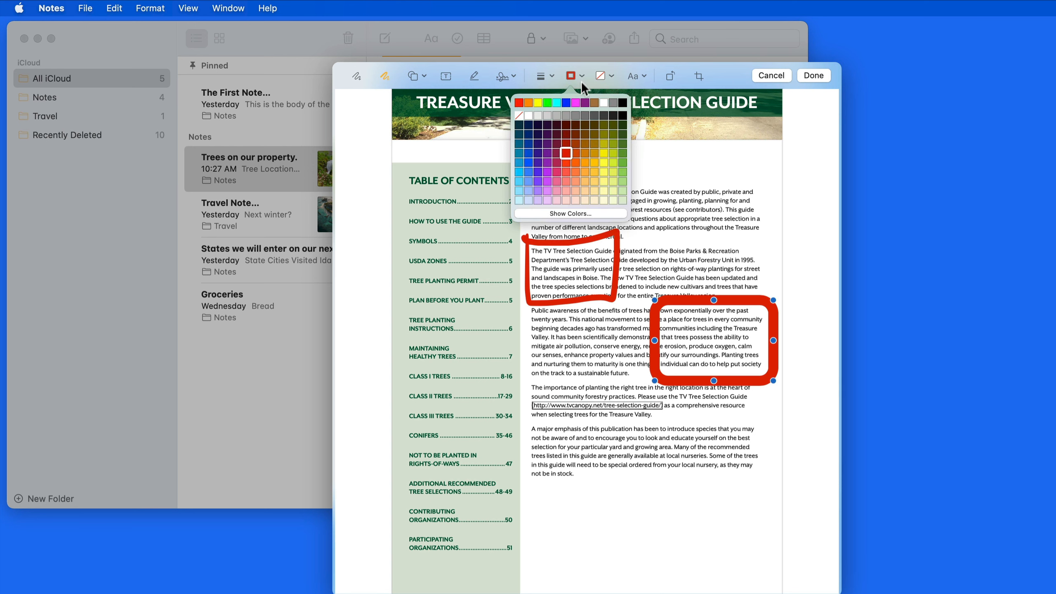
left_click(530, 159)
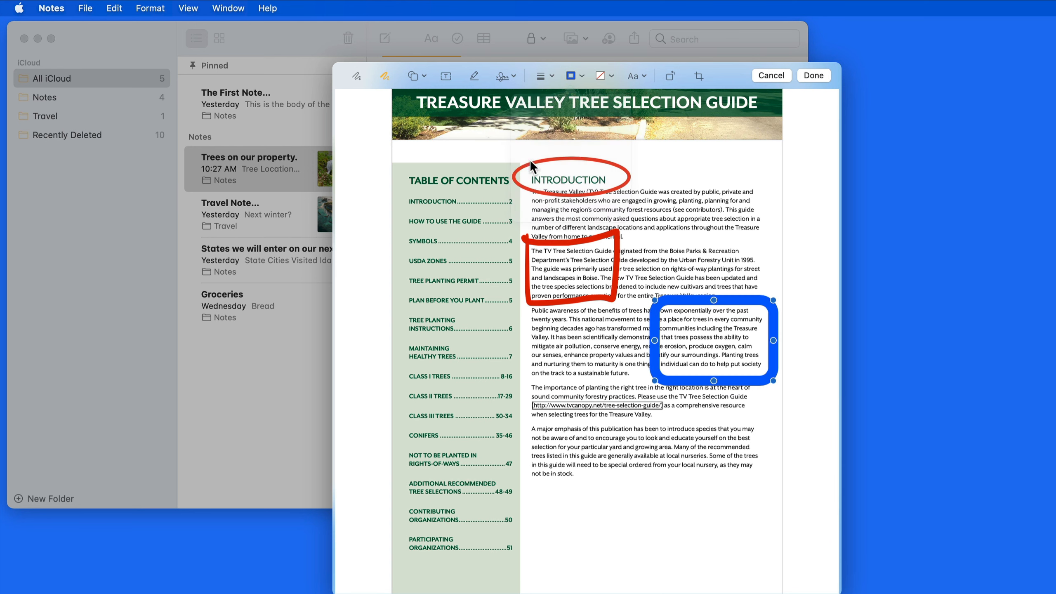
left_click(610, 77)
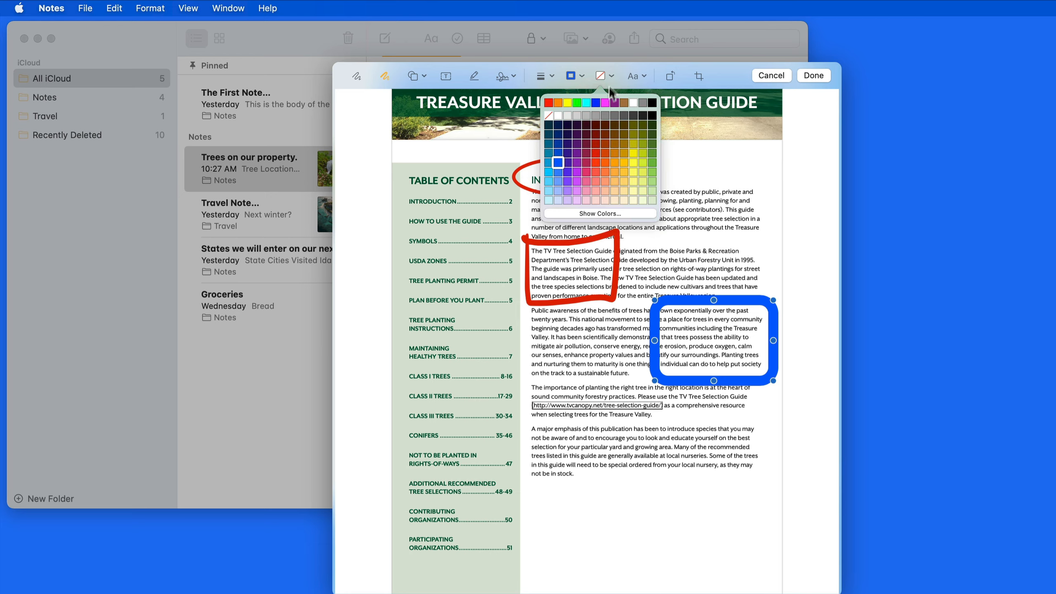
left_click(595, 152)
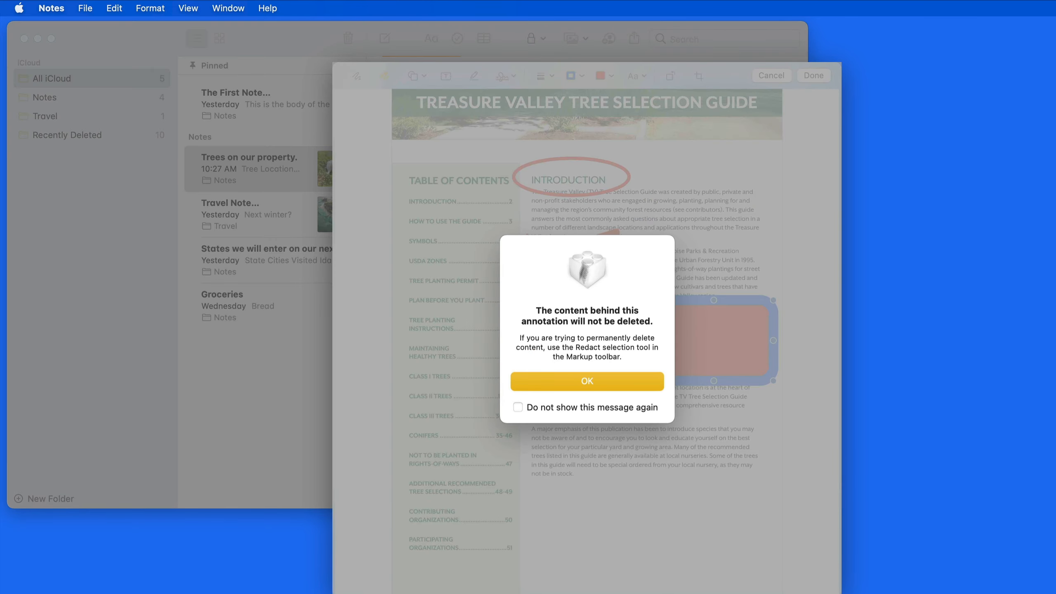
left_click(596, 380)
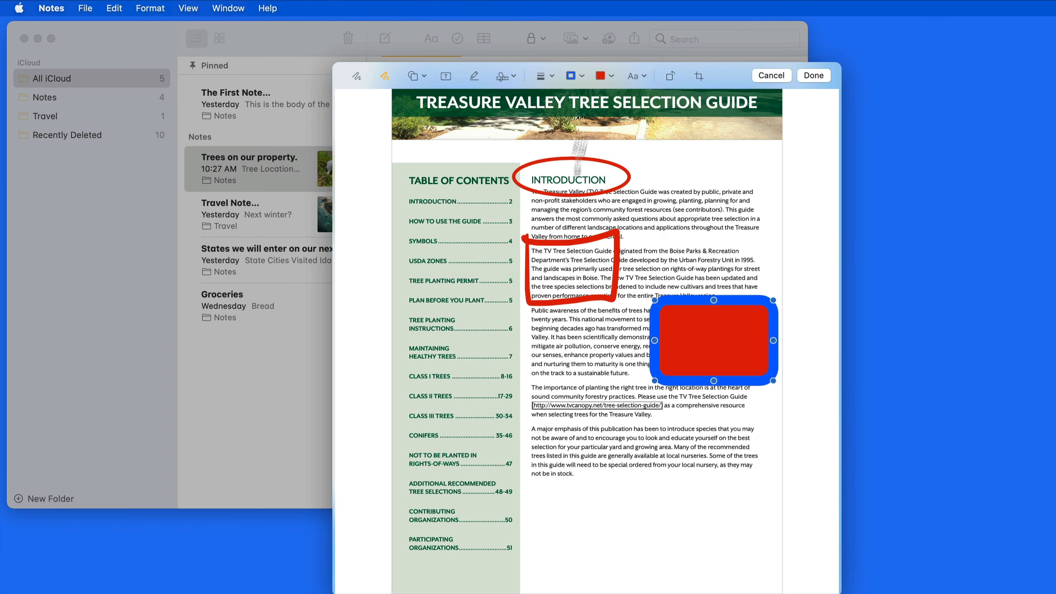
left_click(611, 75)
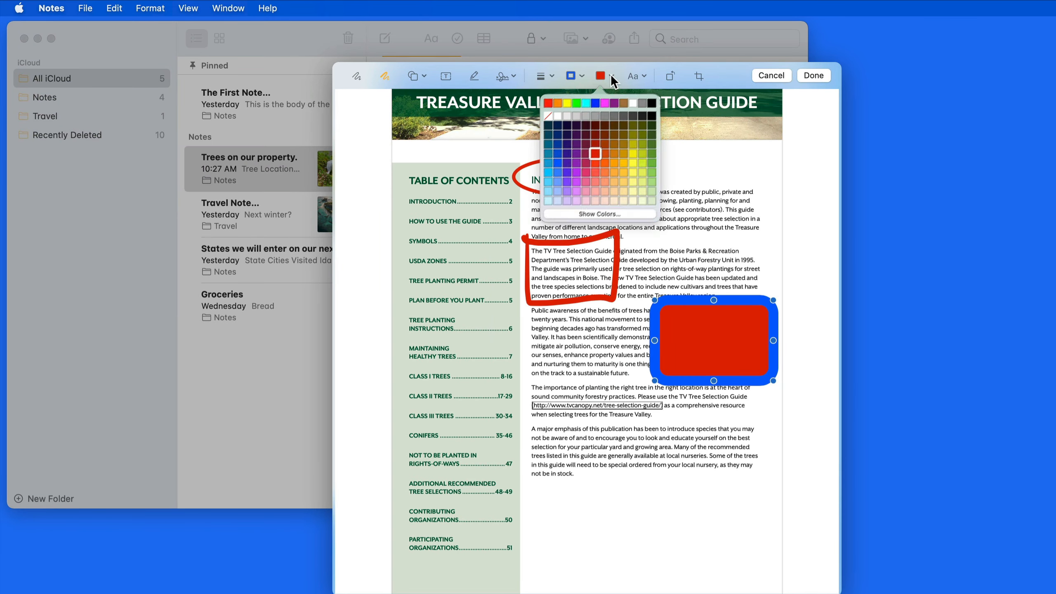
left_click(548, 115)
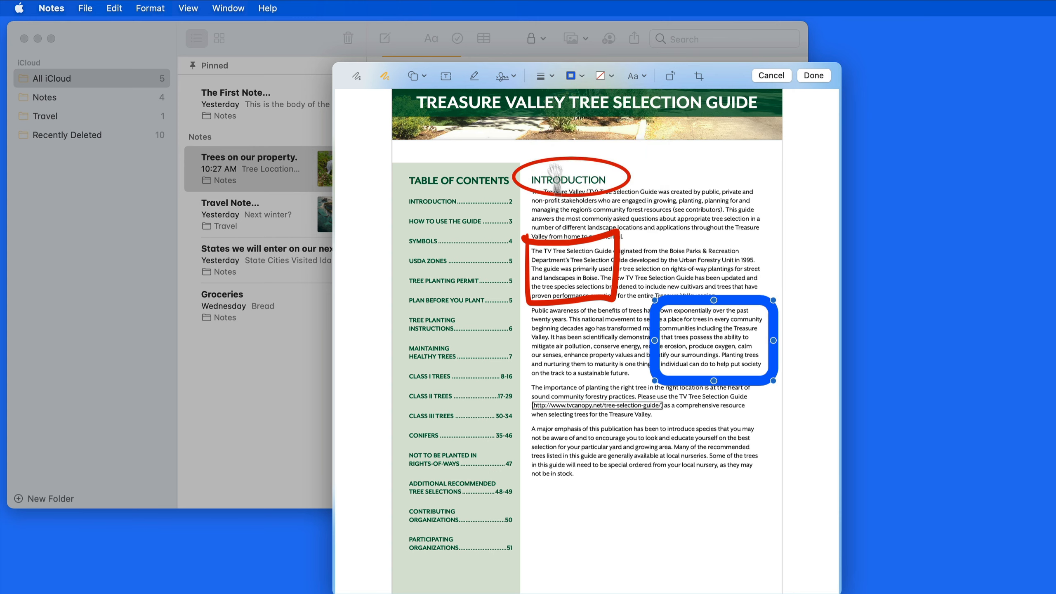
scroll(470, 171, "down", 10)
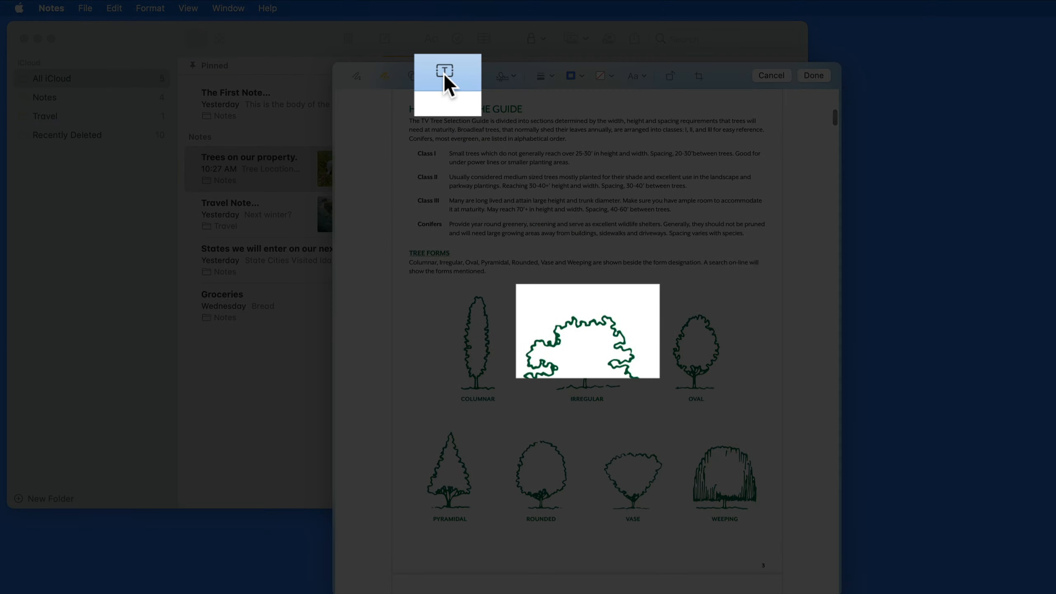
Add a text label reading 'Tree Shapes' centred above the tree drawings.
left_click(443, 72)
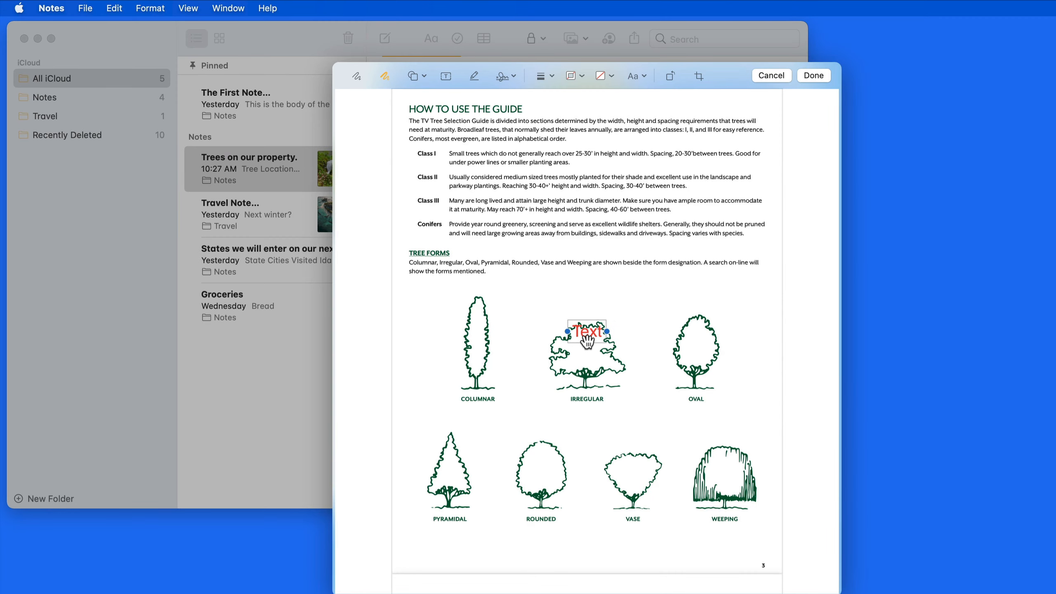
left_click_drag(587, 341, 553, 304)
double_click(553, 305)
type("Tree Shapes")
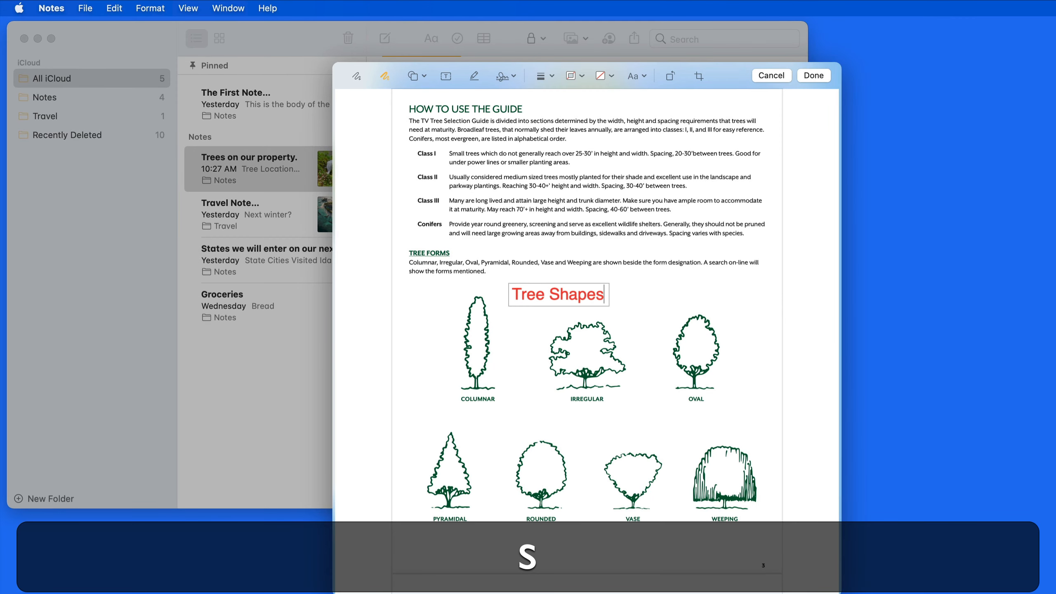
left_click(526, 323)
left_click_drag(548, 286, 575, 286)
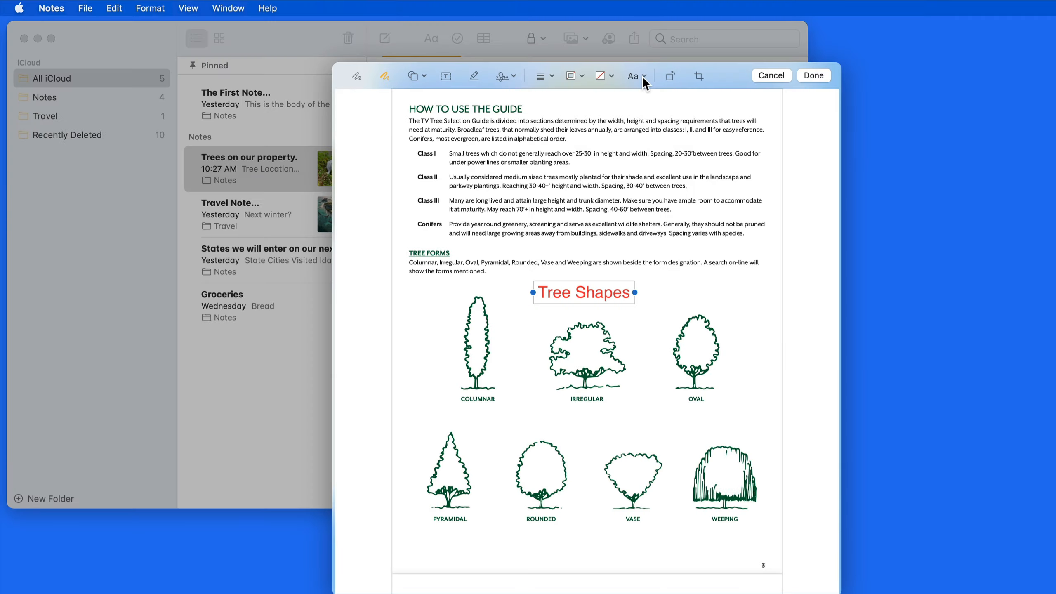
Format the Tree Shapes label as SF Compact Display, 27 pt, in green.
left_click(643, 76)
left_click(665, 106)
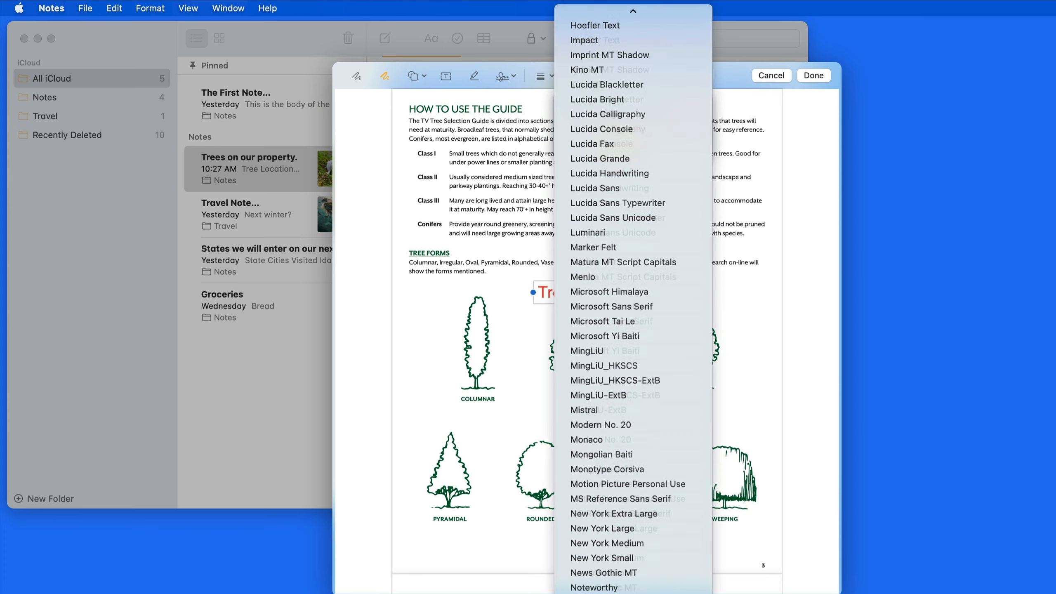
scroll(633, 291, "down", 5)
scroll(632, 291, "down", 3)
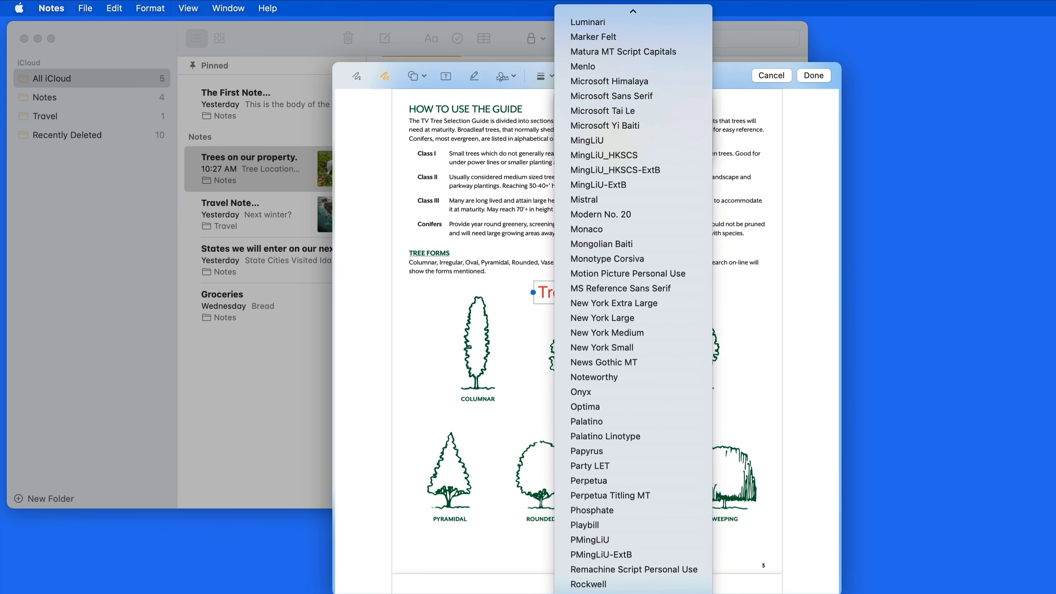
left_click(642, 592)
left_click(693, 105)
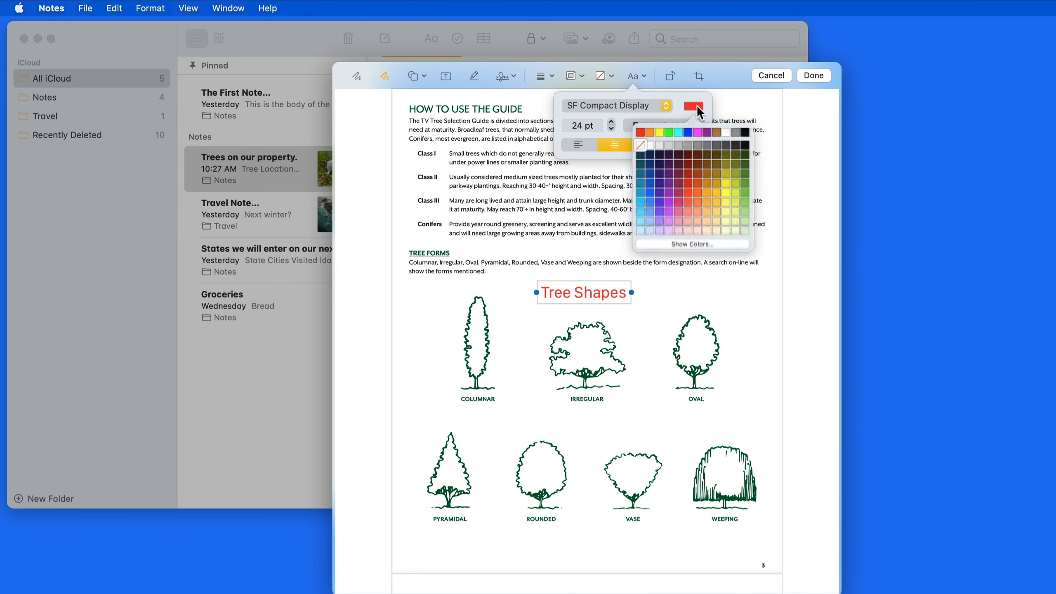
left_click(745, 192)
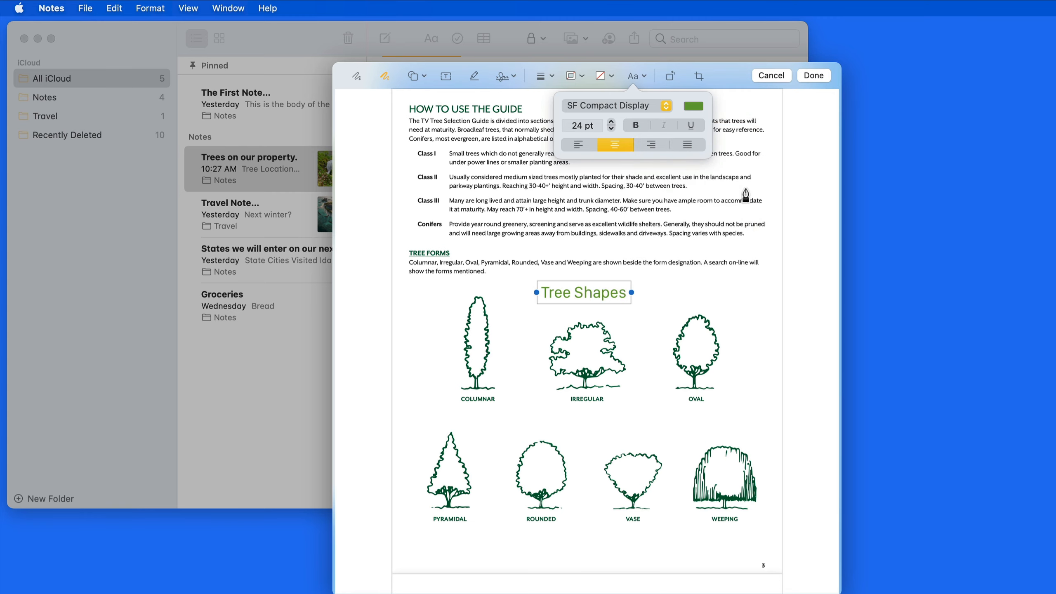
left_click(661, 170)
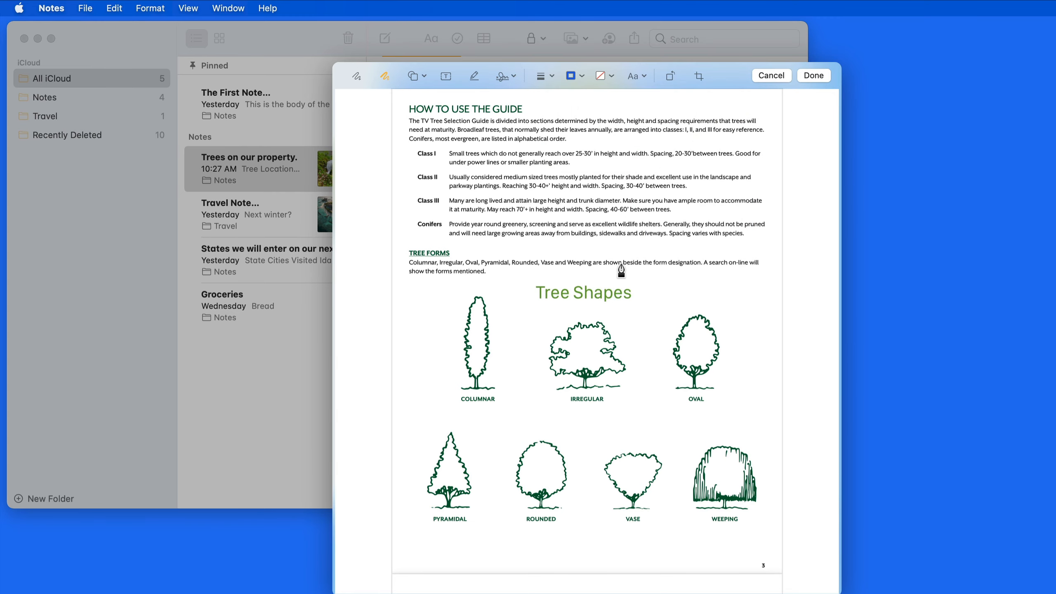
scroll(621, 270, "down", 10)
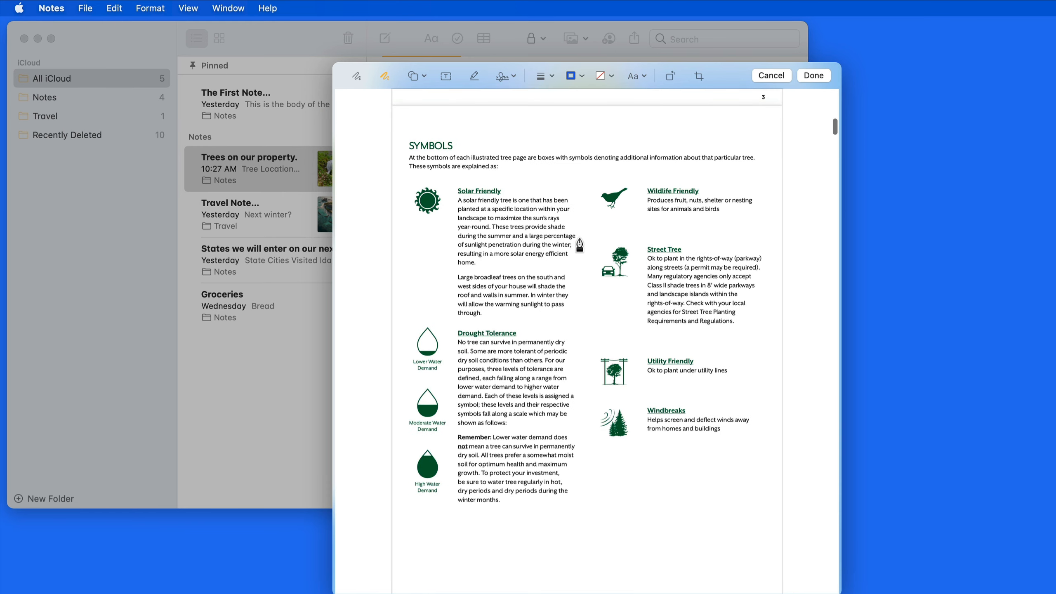
Insert the saved handwritten signature and place it below the Windbreaks entry on the Symbols page.
left_click(509, 77)
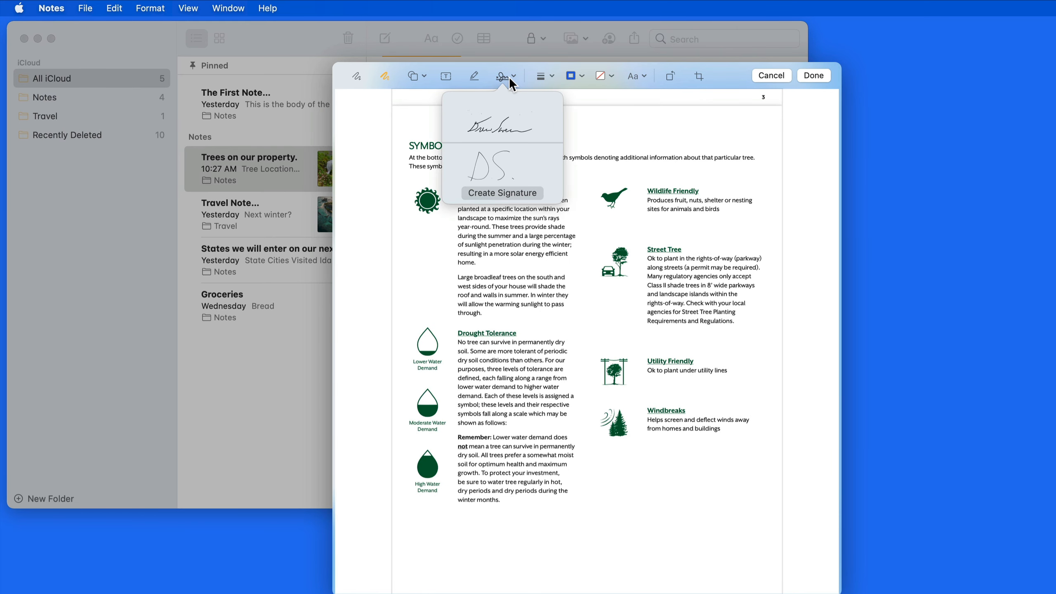
left_click(528, 193)
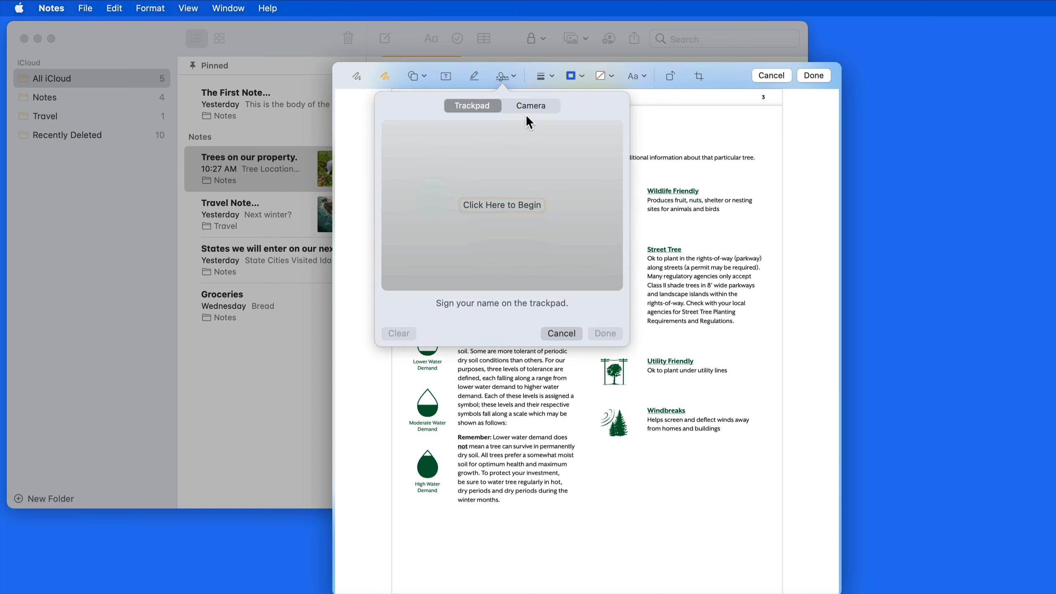
left_click(564, 334)
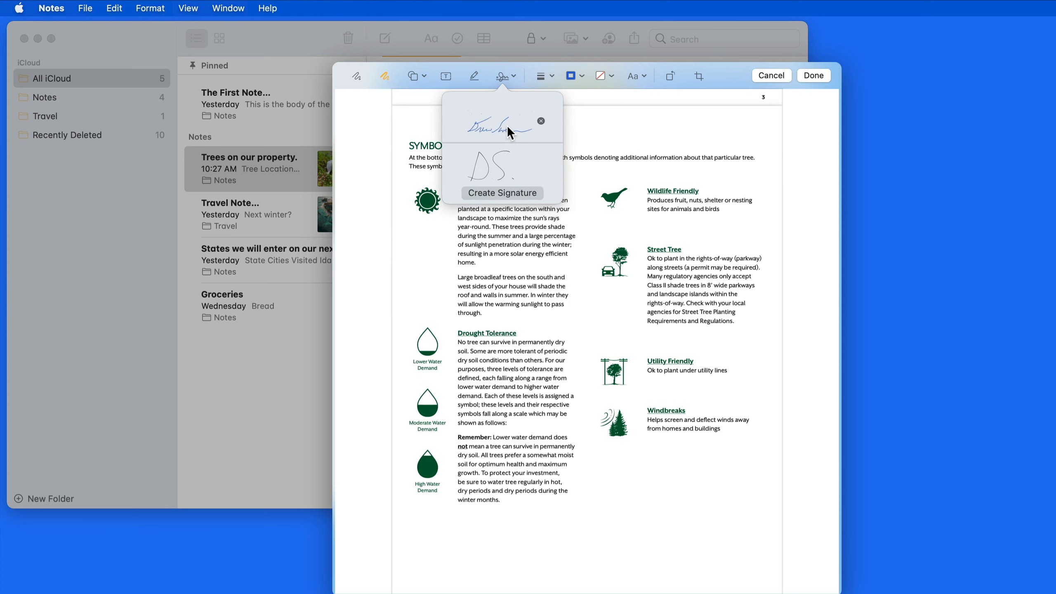
left_click(527, 126)
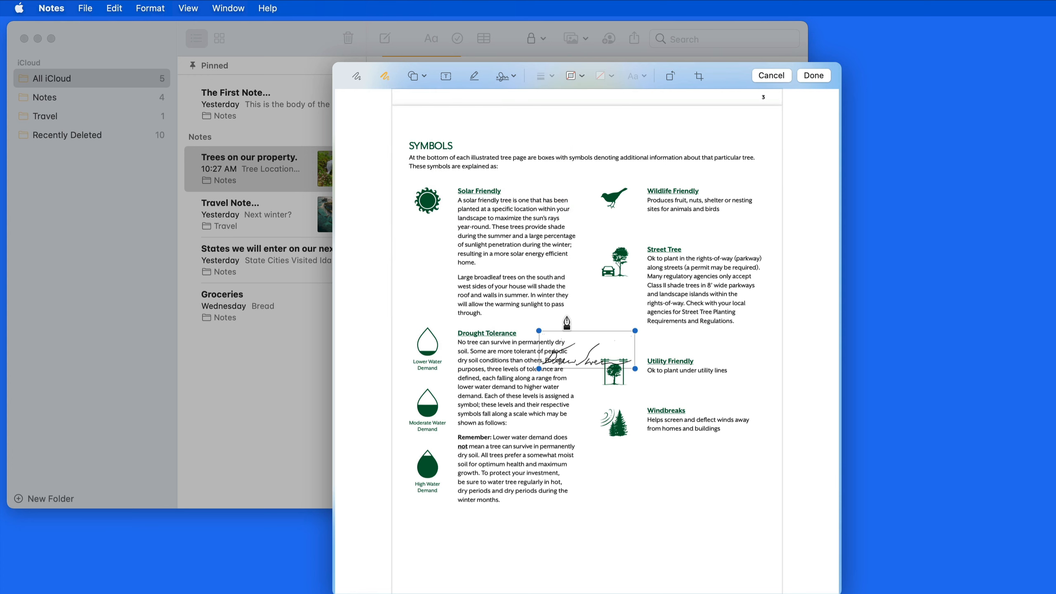
mouse_move(572, 361)
left_mouse_down()
mouse_move(632, 484)
mouse_move(750, 502)
left_mouse_up()
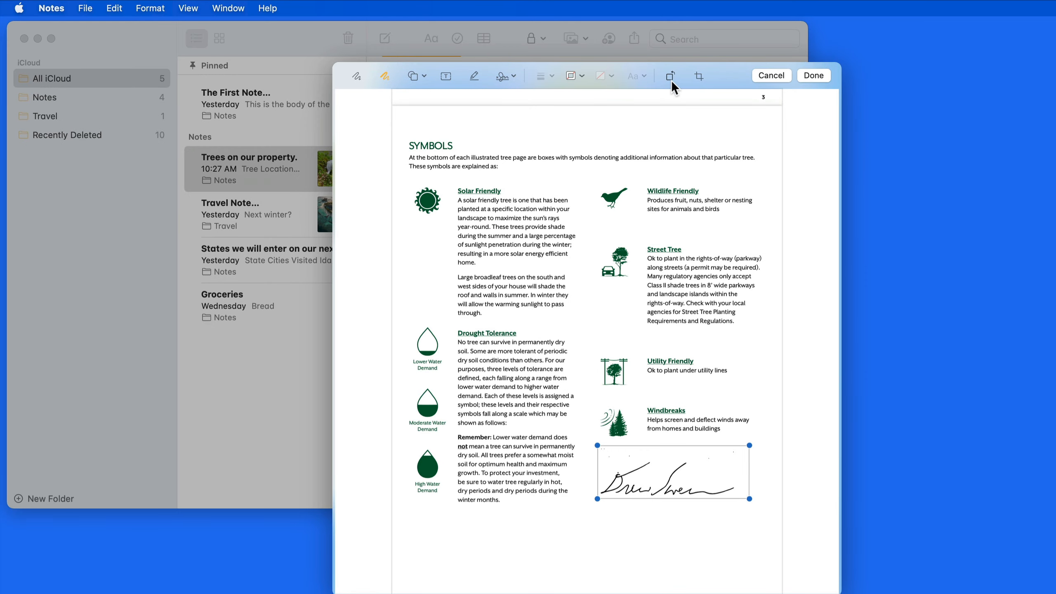
Rotate the Symbols page back upright and save the signed tree guide into the note.
left_click(670, 77)
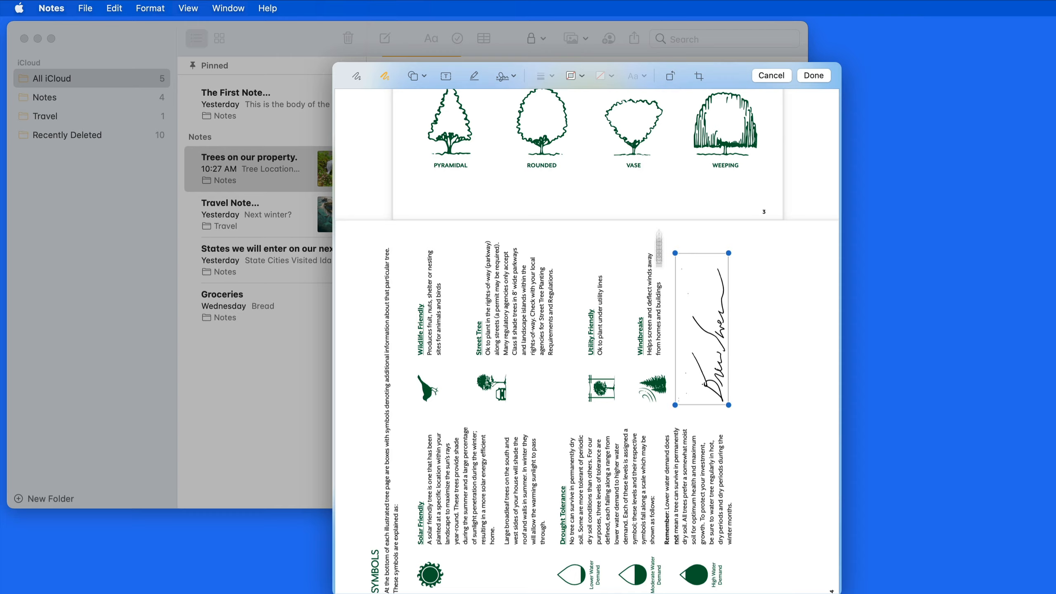
scroll(659, 328, "down", 10)
scroll(659, 329, "up", 10)
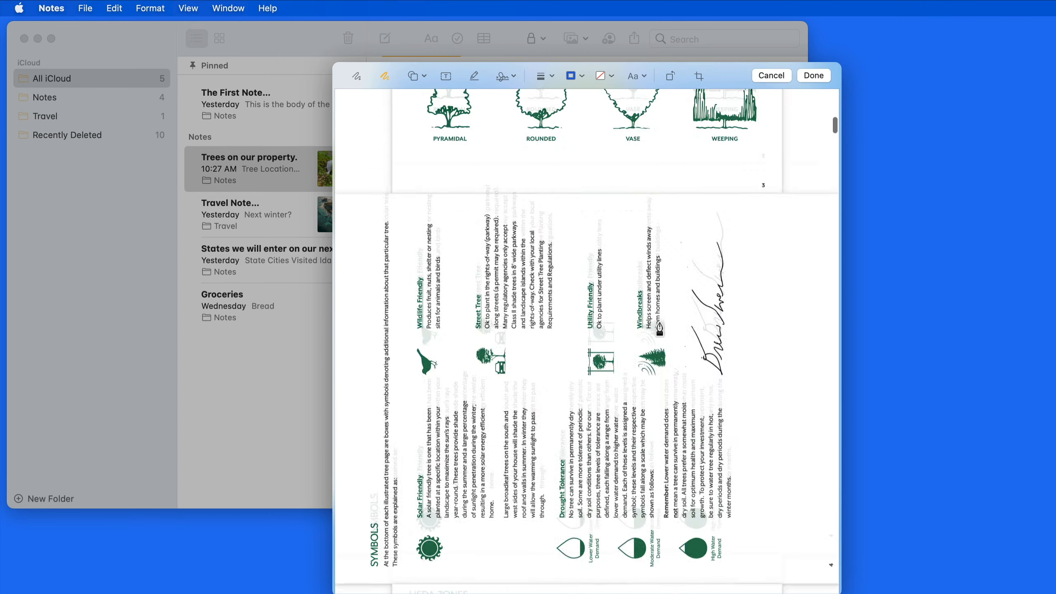
scroll(659, 329, "down", 5)
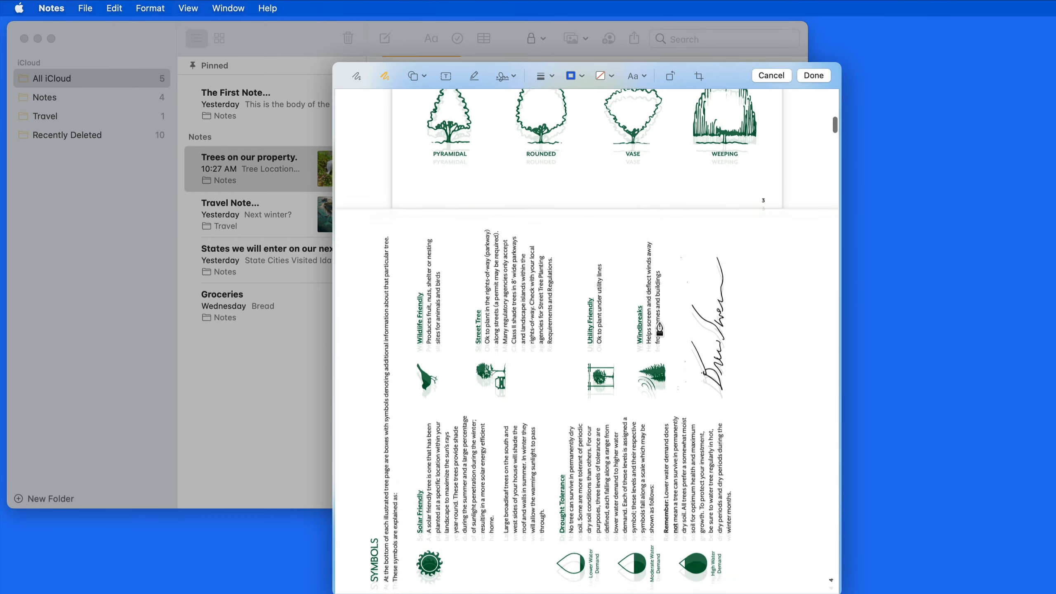
left_click(669, 76)
left_click(670, 77)
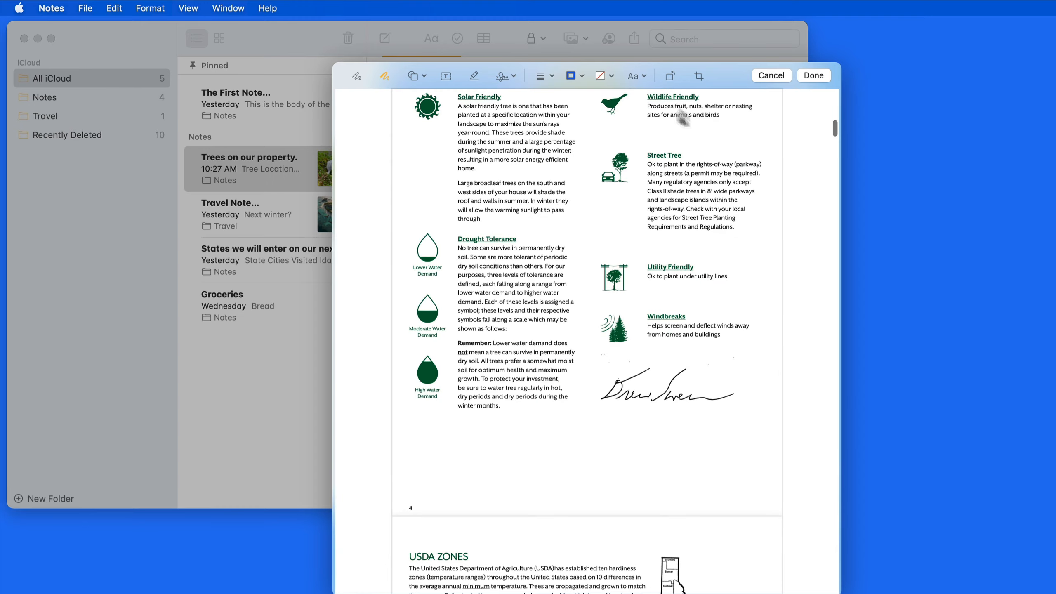
left_click(809, 73)
Crop the waterfall photo by pulling its top-left corner inward, then save it to the note.
scroll(613, 295, "down", 5)
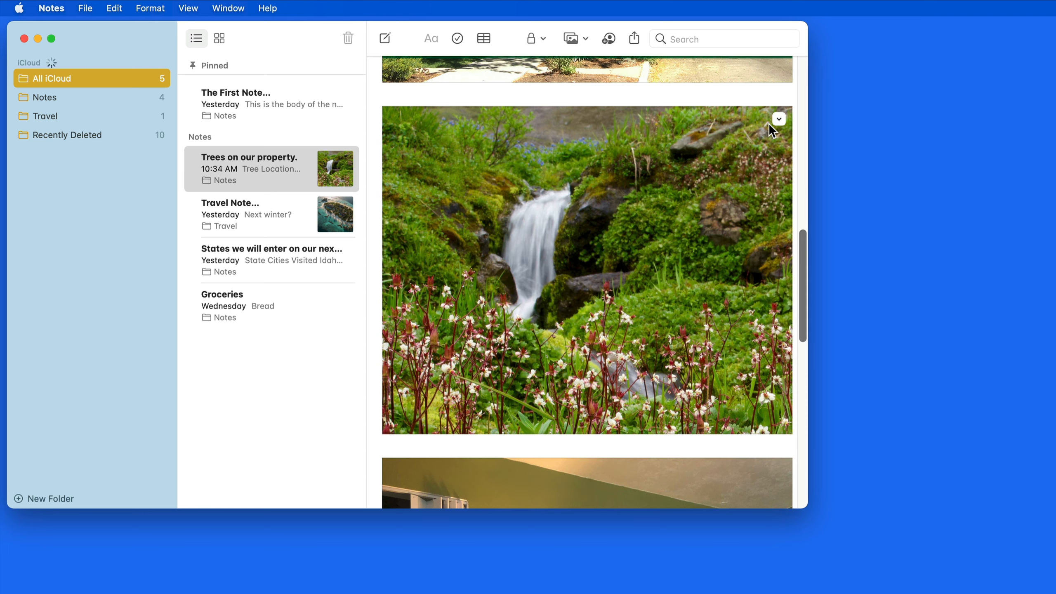
left_click(778, 119)
left_click(797, 133)
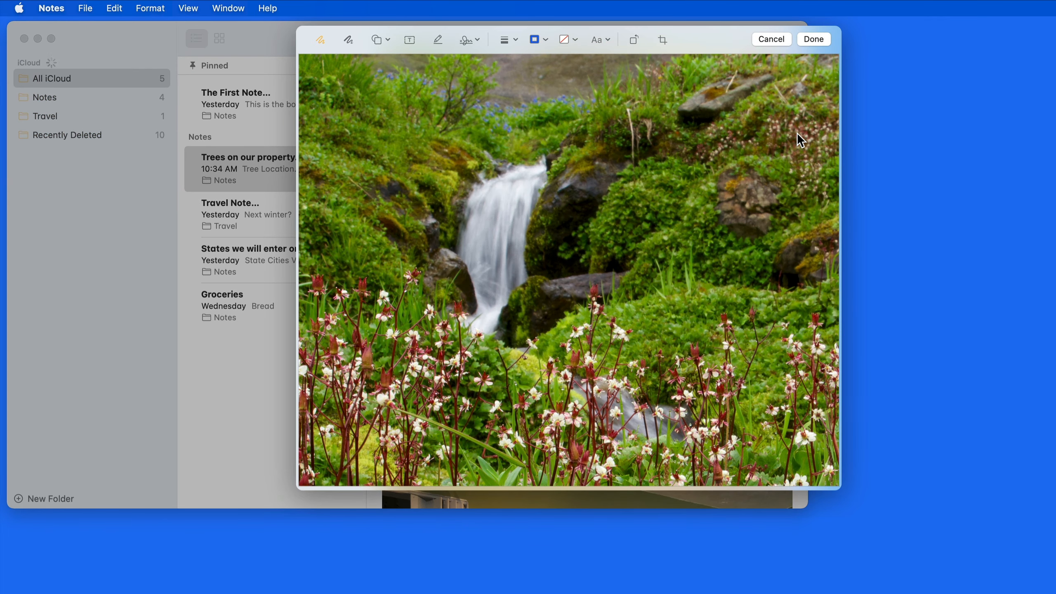
left_click(660, 38)
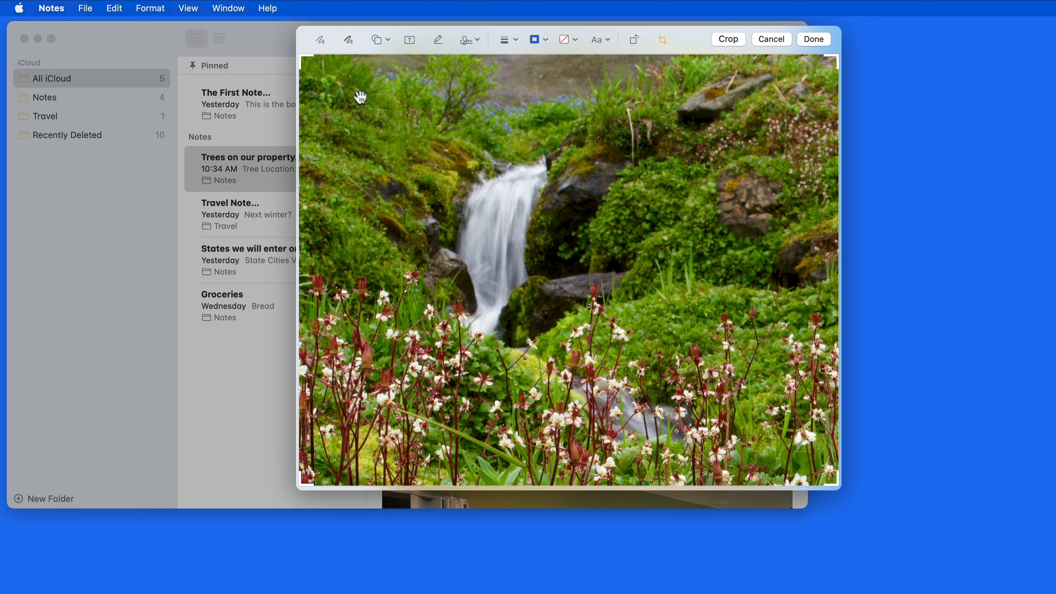
left_click_drag(300, 57, 373, 110)
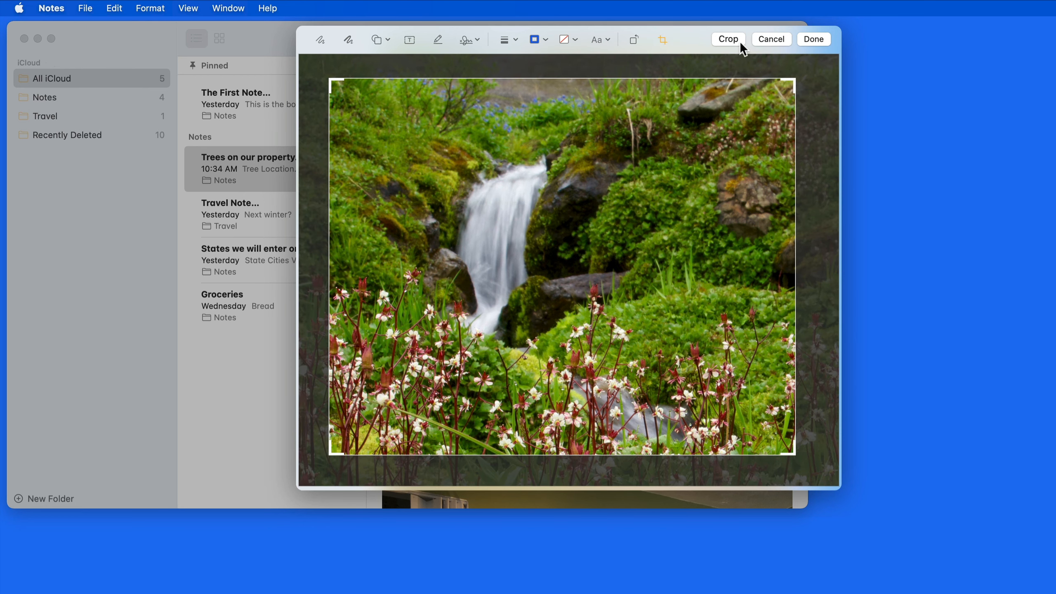
left_click(729, 39)
left_click(813, 40)
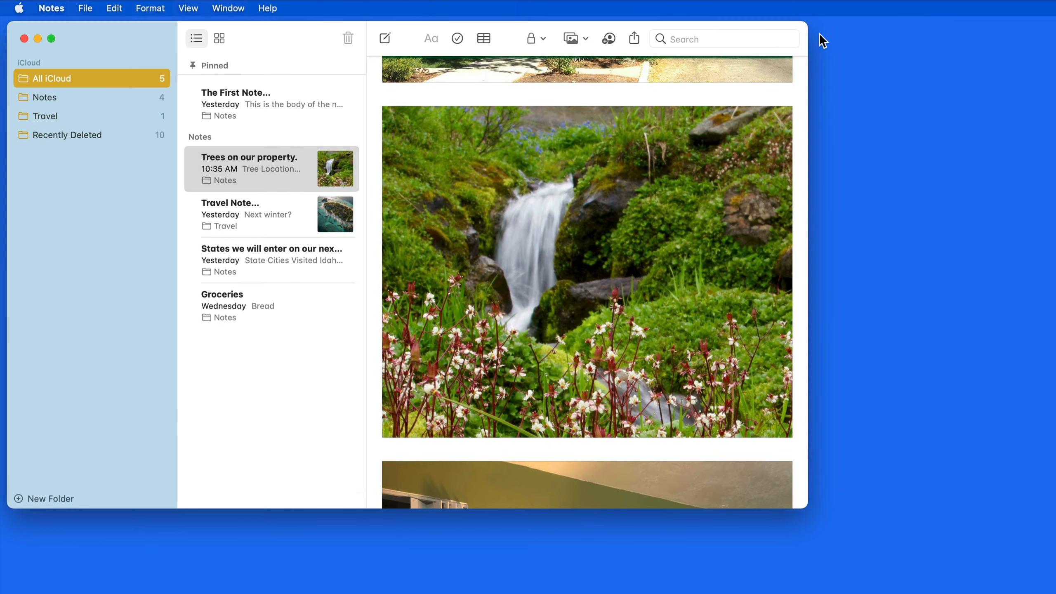
Stretch the red ellipse around INTRODUCTION wider to the right in the guide's markup.
scroll(678, 238, "up", 10)
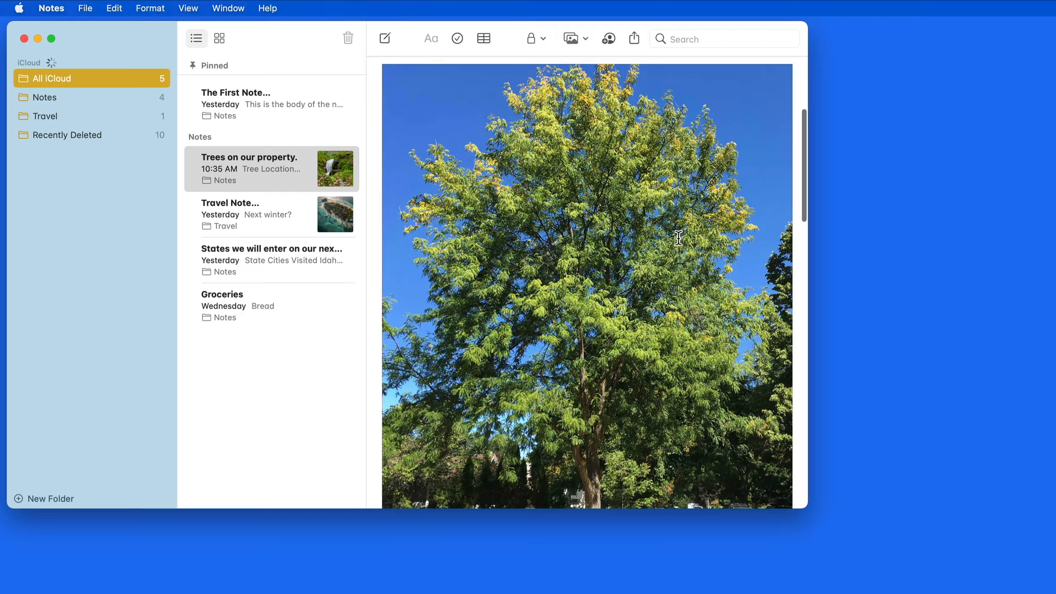
scroll(679, 238, "up", 3)
scroll(679, 238, "down", 2)
left_click(779, 101)
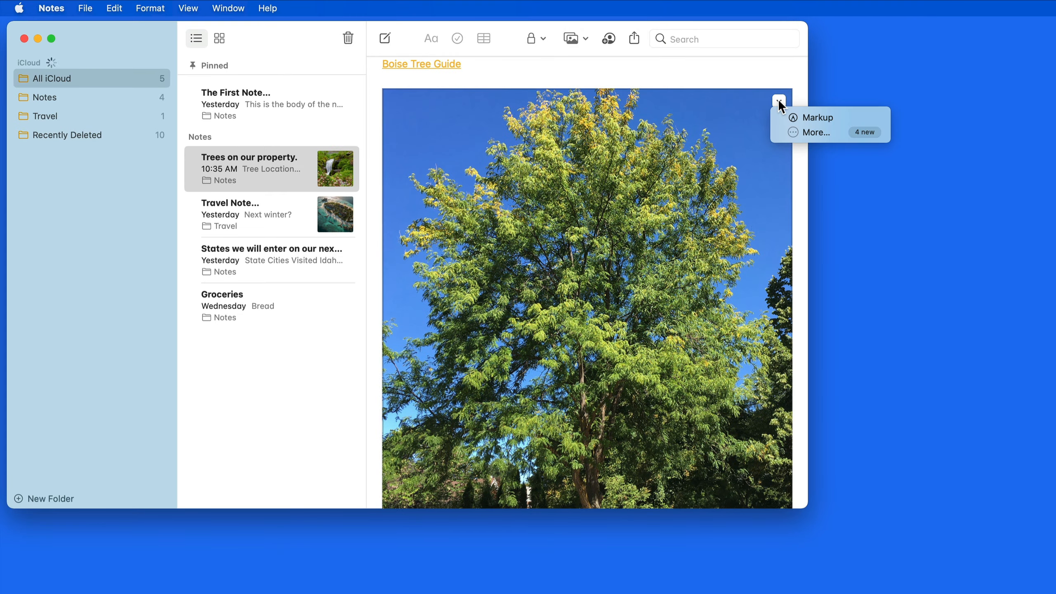
left_click(807, 118)
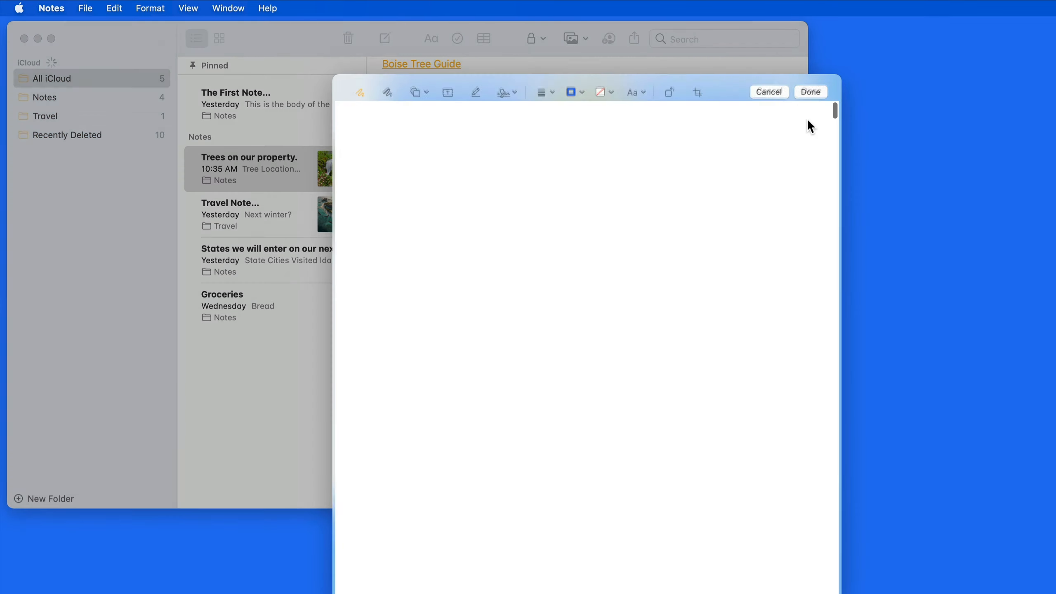
scroll(574, 285, "down", 10)
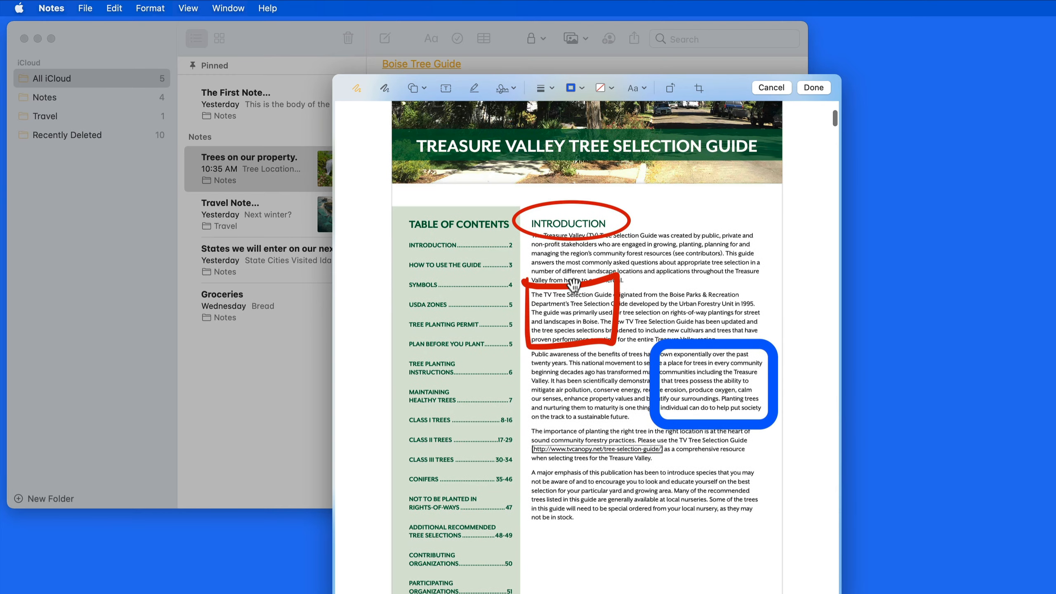
left_click(576, 236)
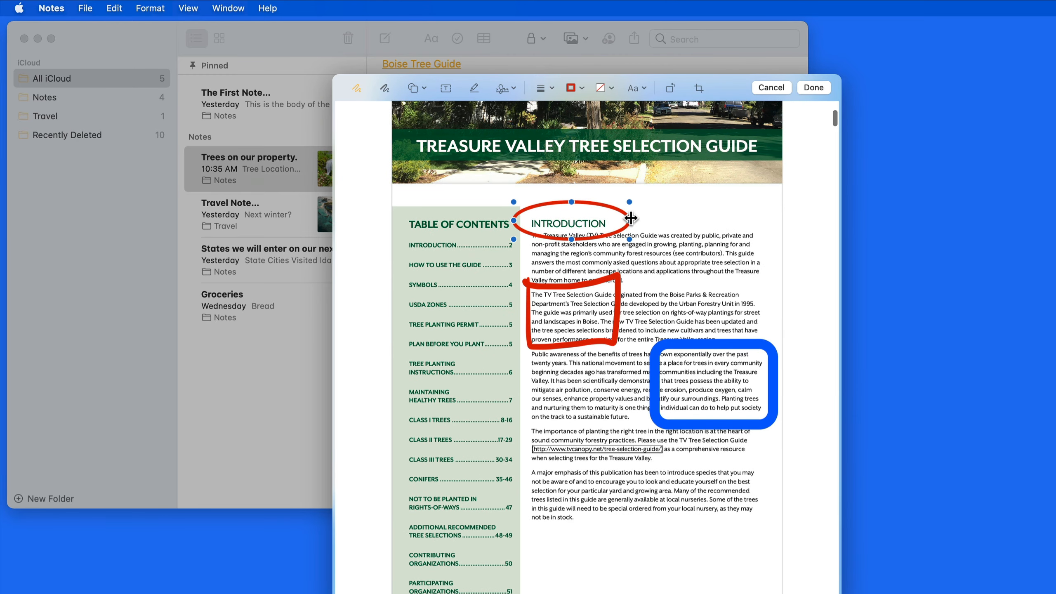
left_click_drag(631, 218, 693, 219)
Delete the red rectangle annotation and save the markup changes.
left_click(573, 285)
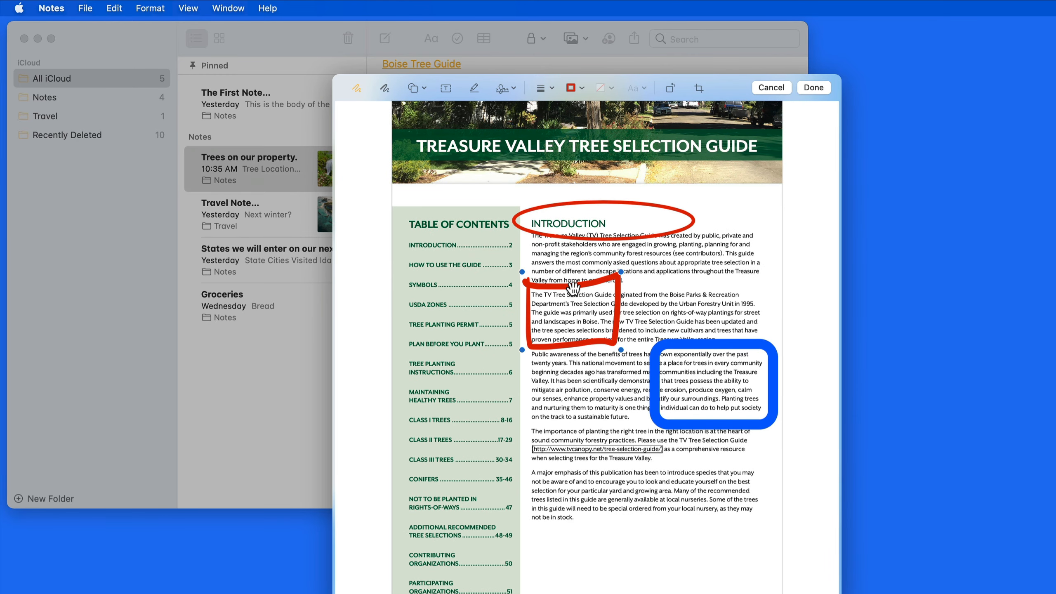
key("BackSpace")
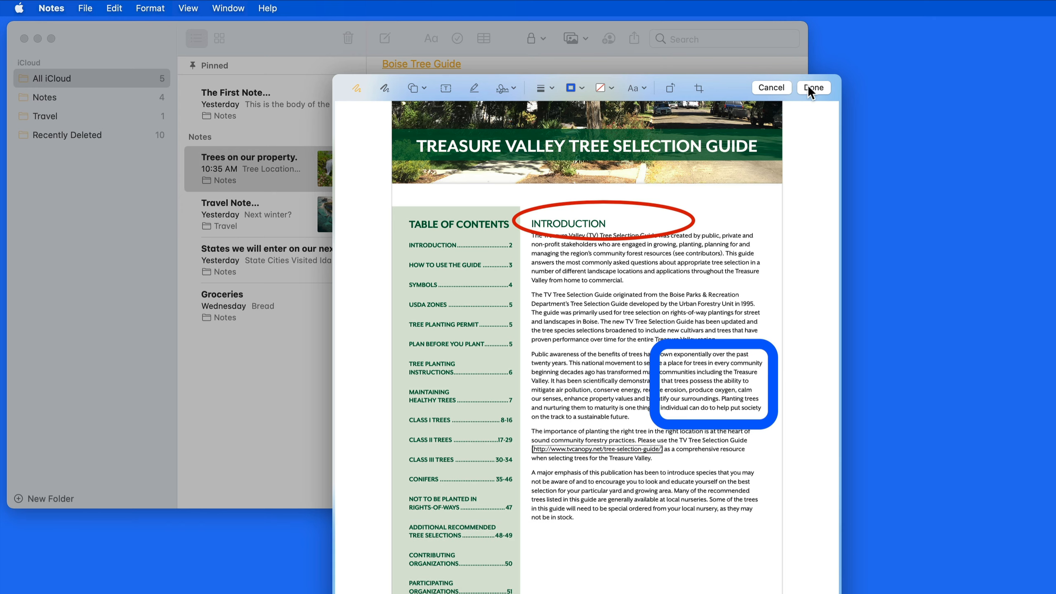
left_click(813, 87)
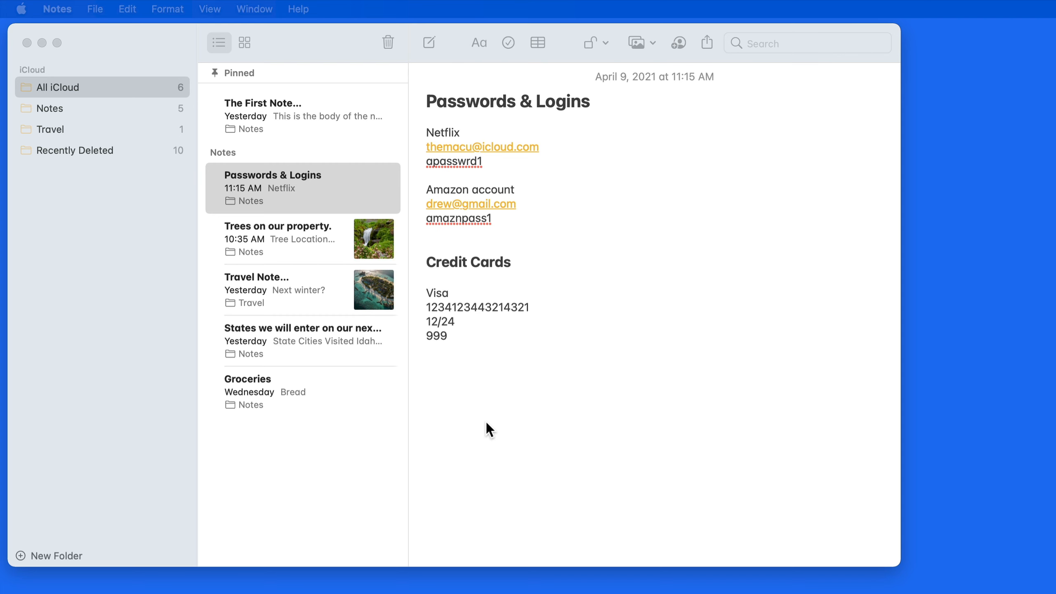
Bring the Notes window into focus with the Passwords & Logins note showing.
left_click(486, 423)
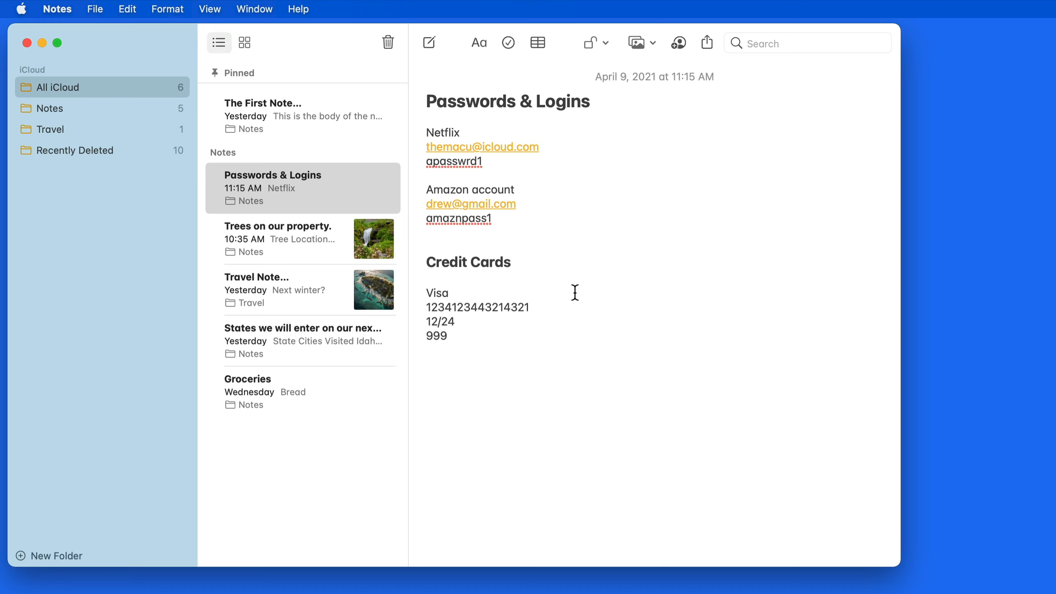
Choose Lock Note for Passwords & Logins from its right-click menu to start password creation.
left_click(367, 196)
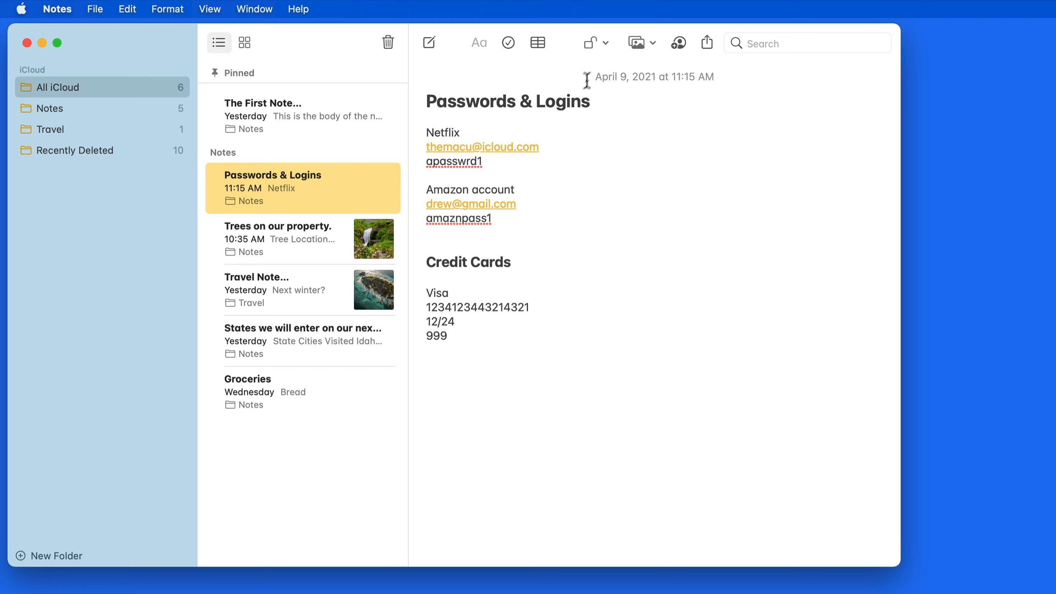
left_click(604, 44)
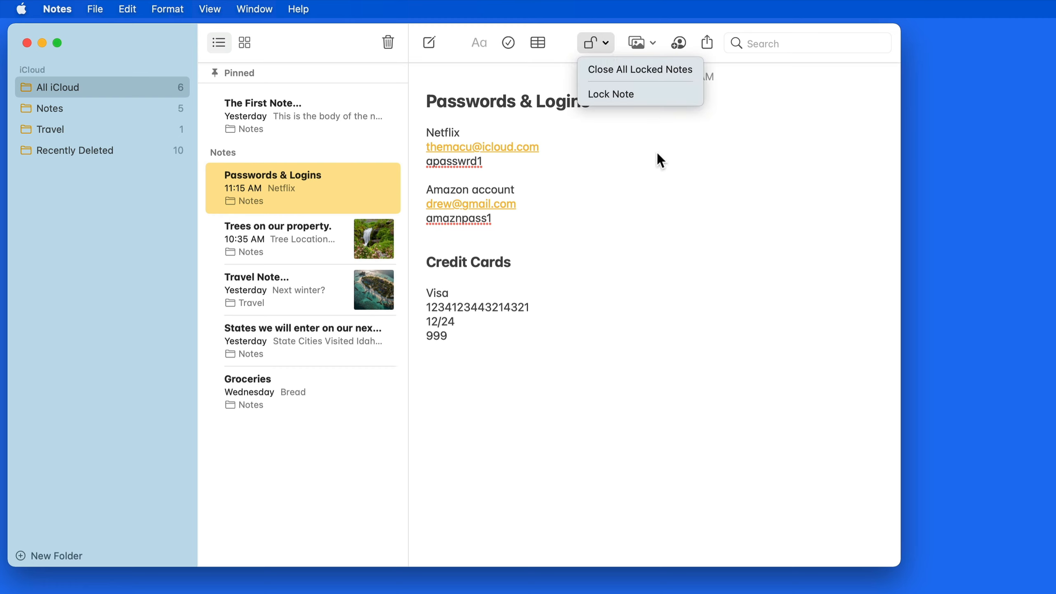
left_click(651, 138)
right_click(338, 186)
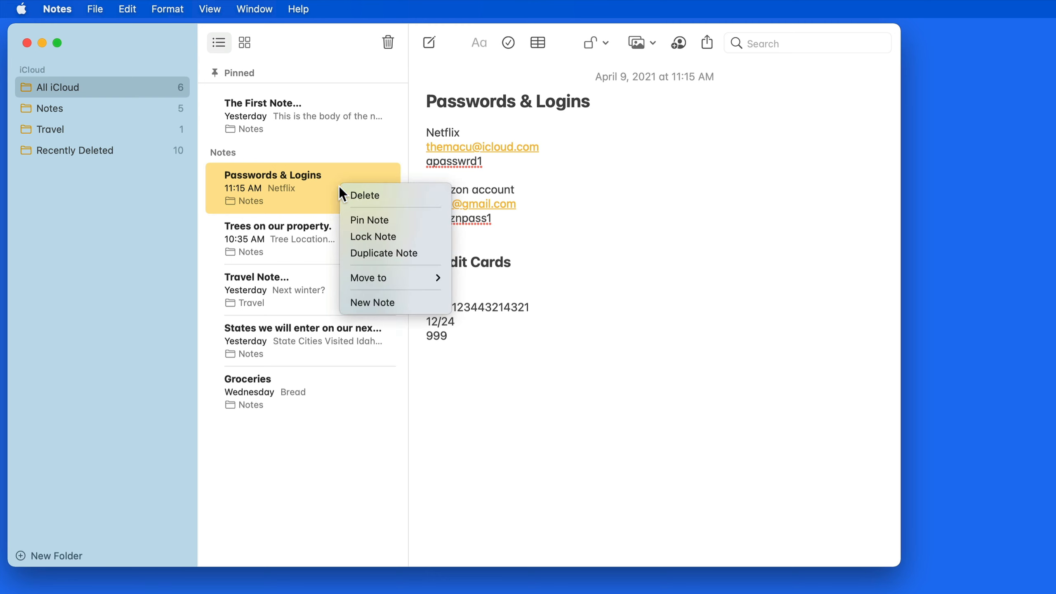
left_click(357, 236)
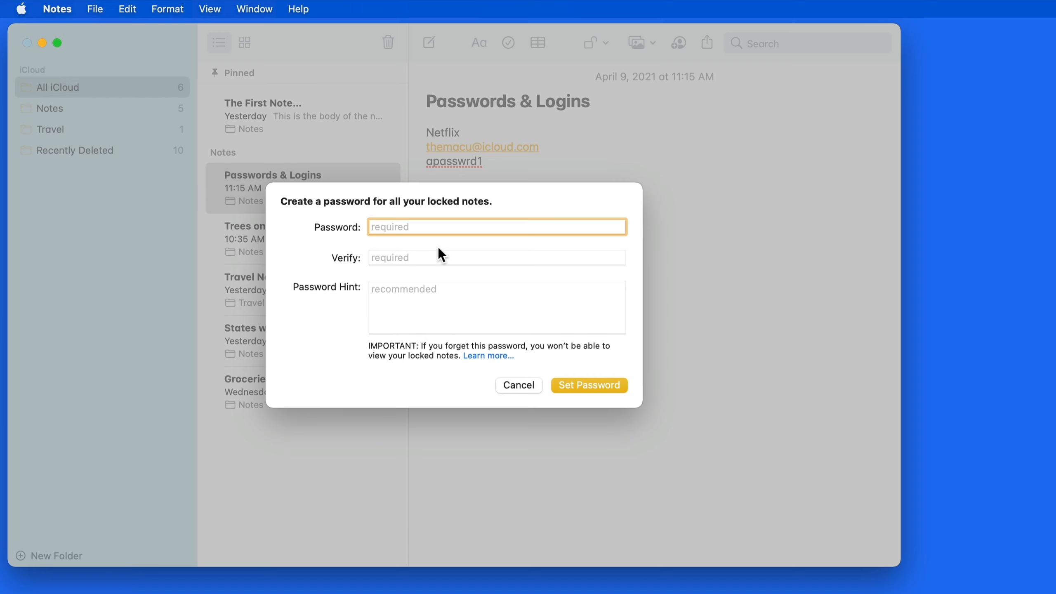
Enter and verify the locked-notes password, add a password hint, and set it.
type("******")
key("Tab")
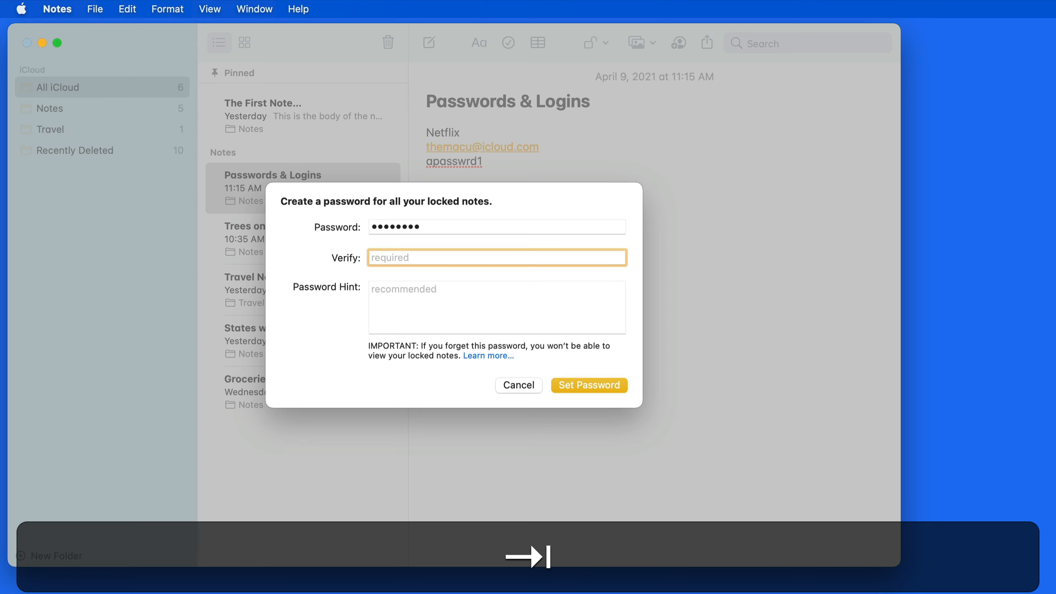
type("********")
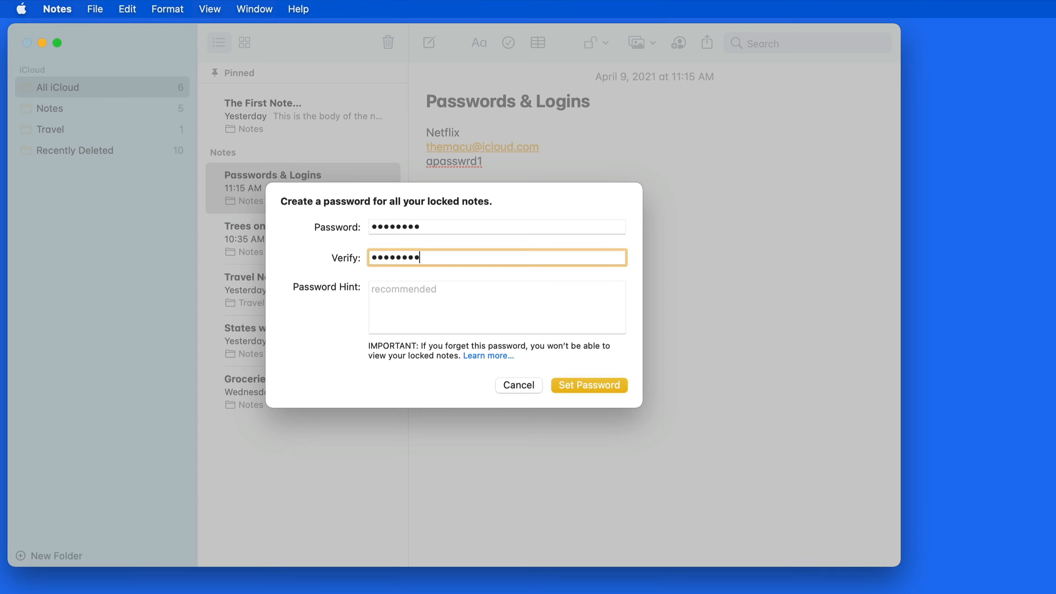
left_click(443, 292)
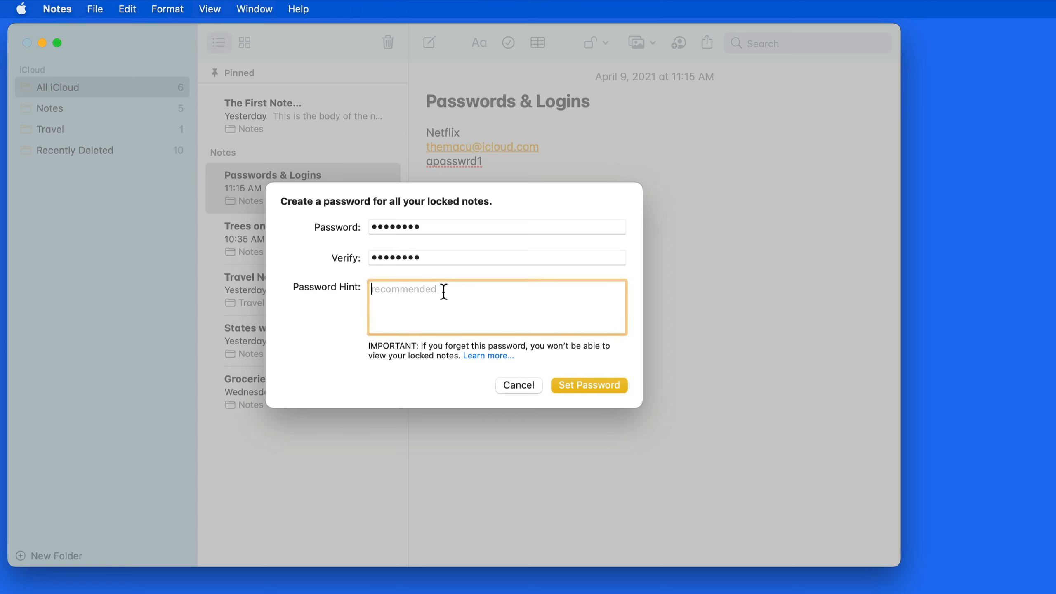
type("mdp")
left_click(591, 386)
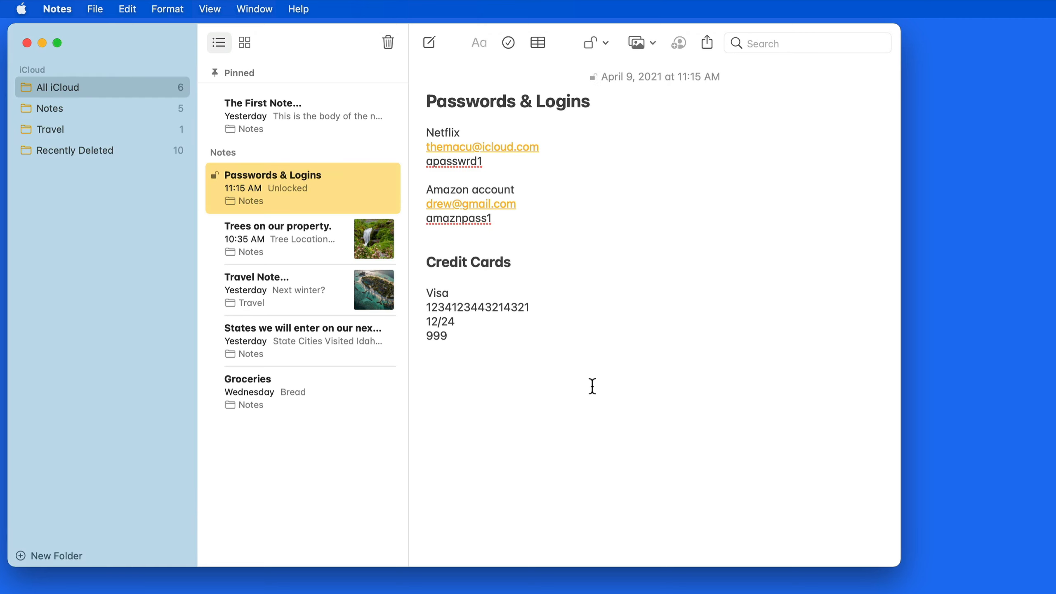
Lock Passwords & Logins, quit Notes, and relaunch it through Spotlight.
left_click(606, 43)
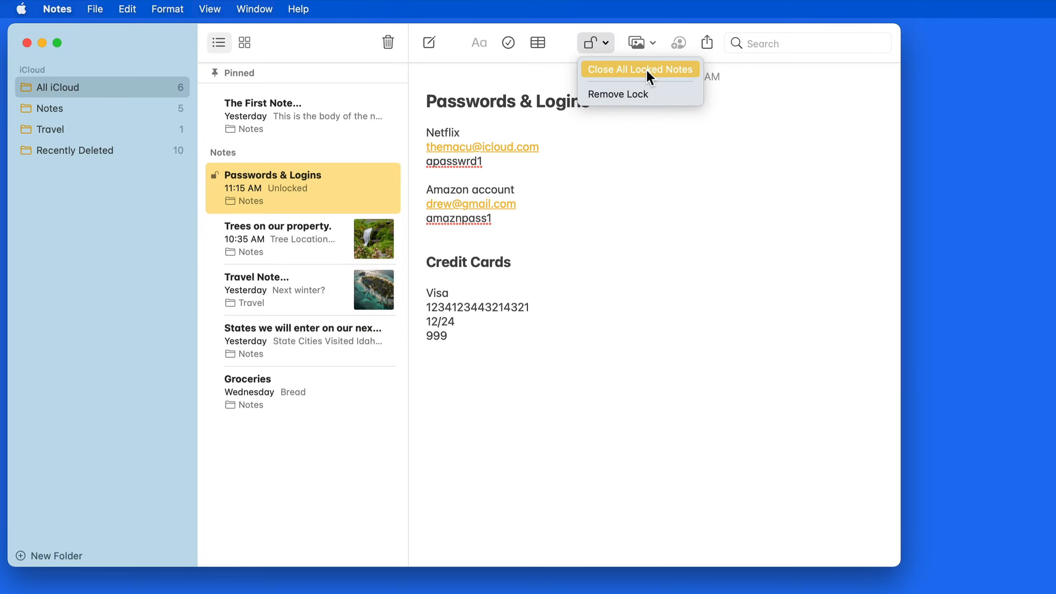
left_click(647, 71)
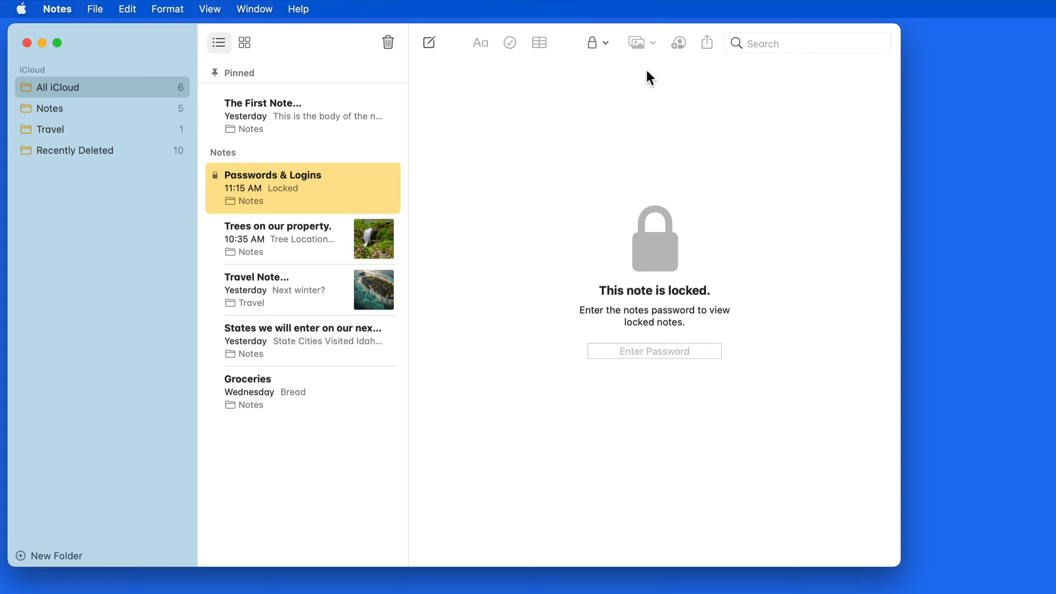
key("super+q")
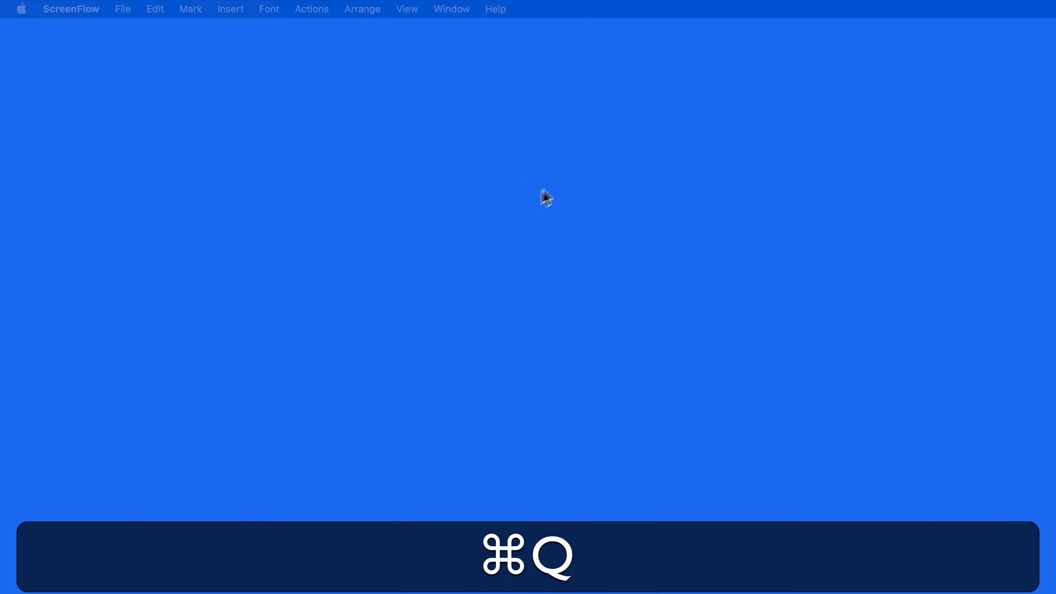
key("super+space")
type("notes")
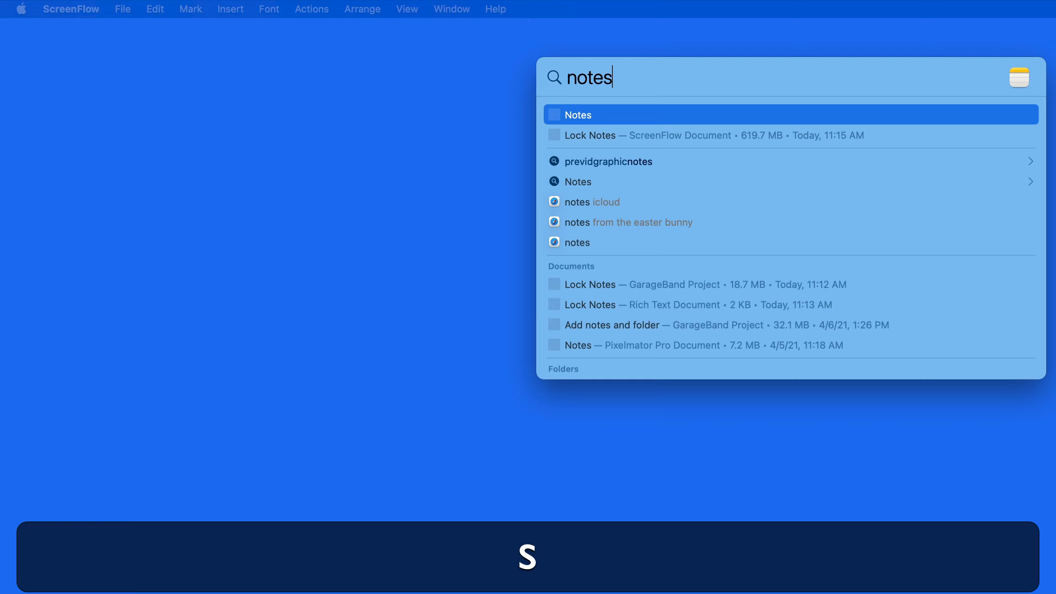
key("Return")
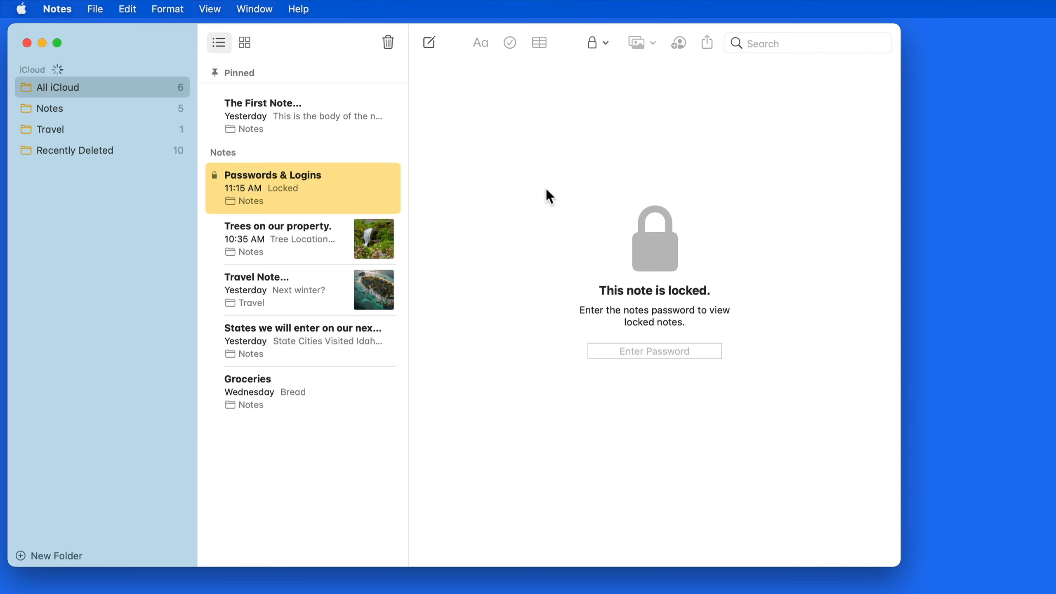
Unlock Passwords & Logins by entering the notes password.
left_click(651, 350)
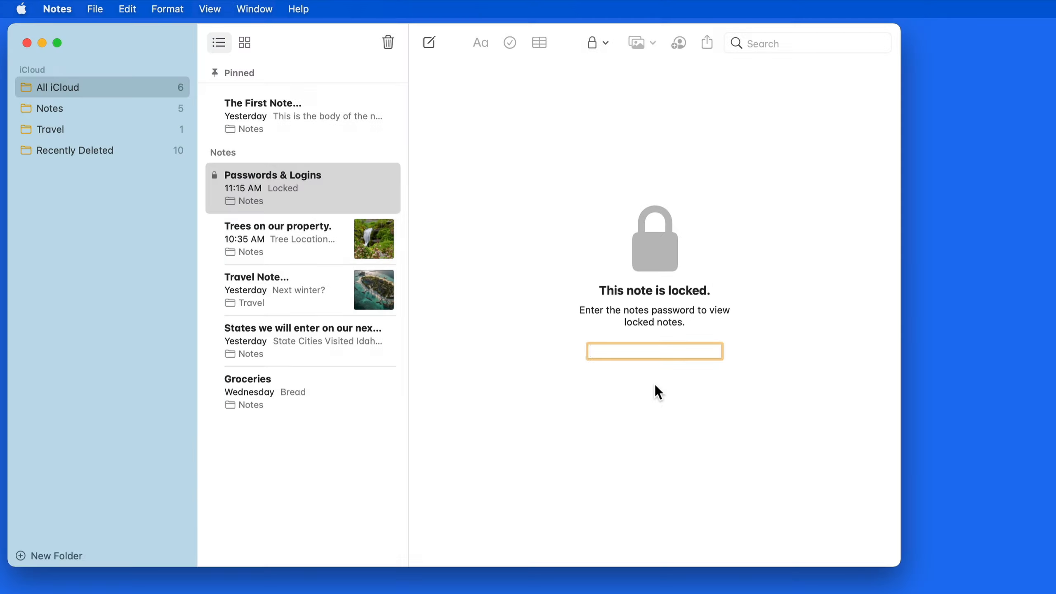
type("12345678")
key("Return")
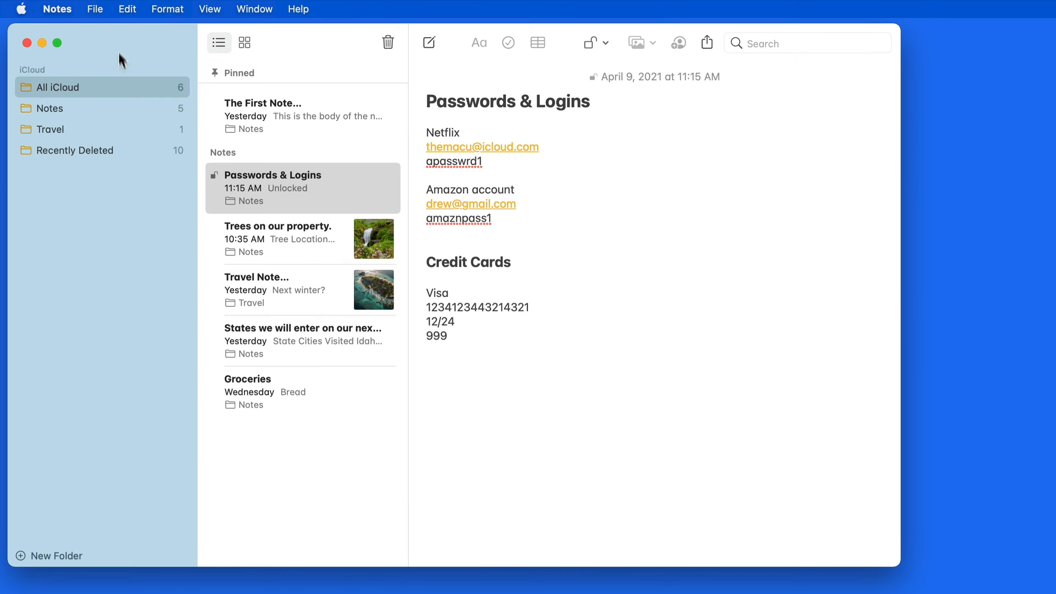
Turn on Use Touch ID for locked notes in Notes Preferences, confirming with the notes password.
left_click(58, 10)
left_click(76, 46)
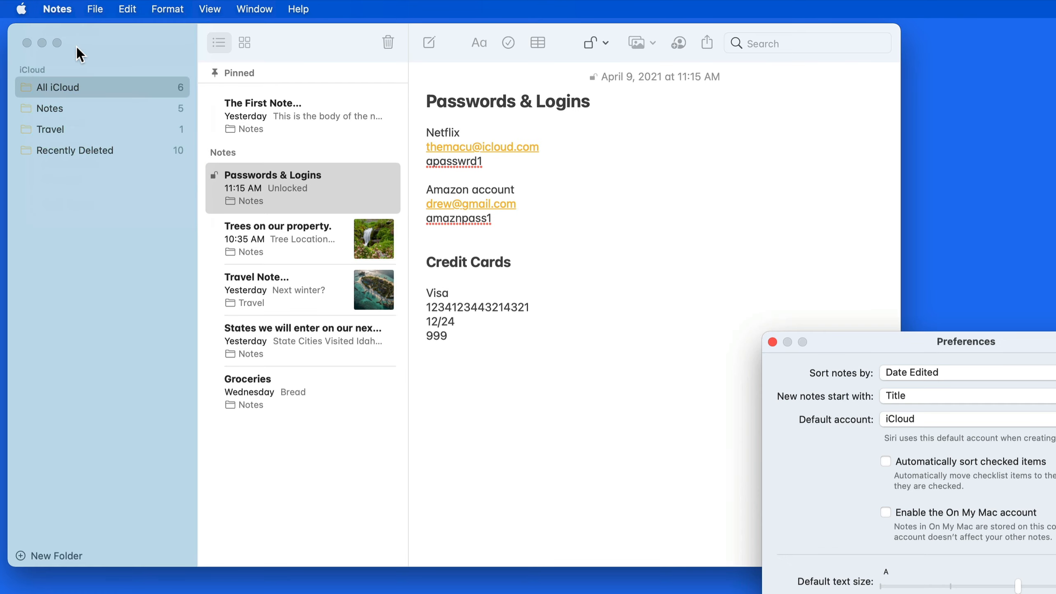
left_click_drag(849, 343, 634, 138)
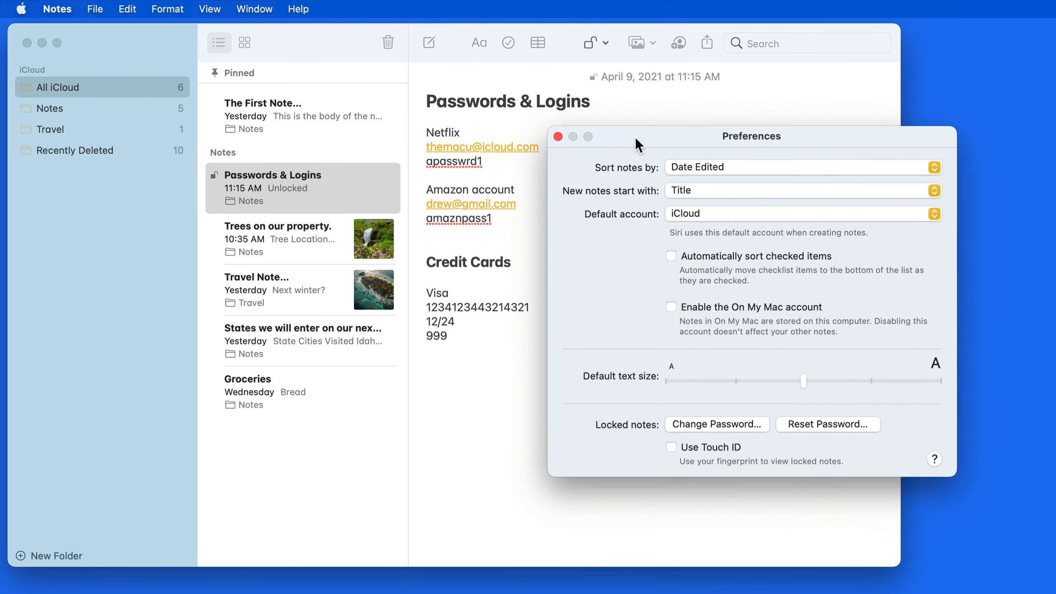
left_click(670, 447)
type("password1")
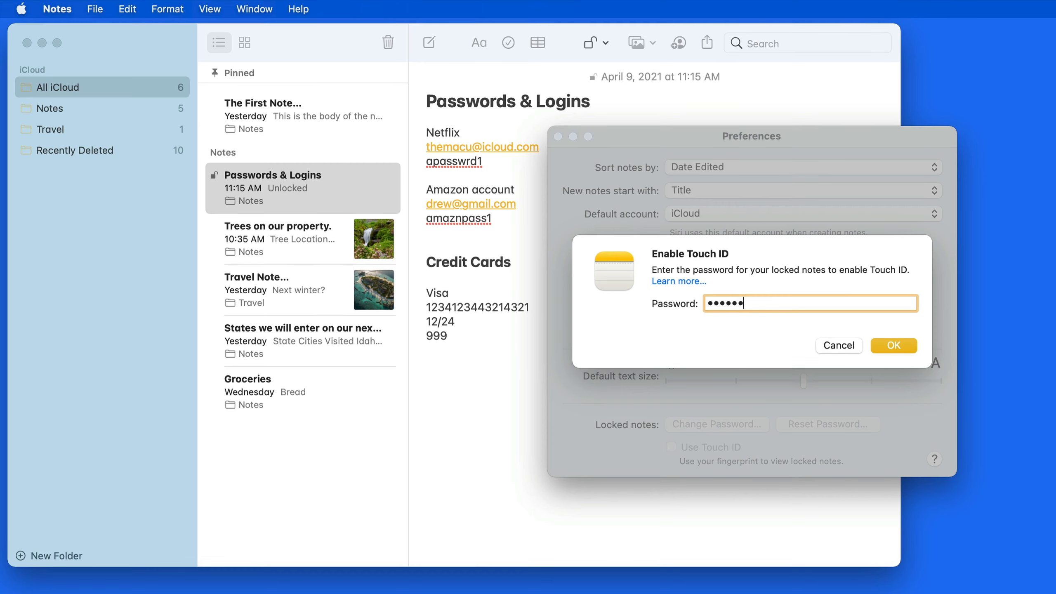
key("Return")
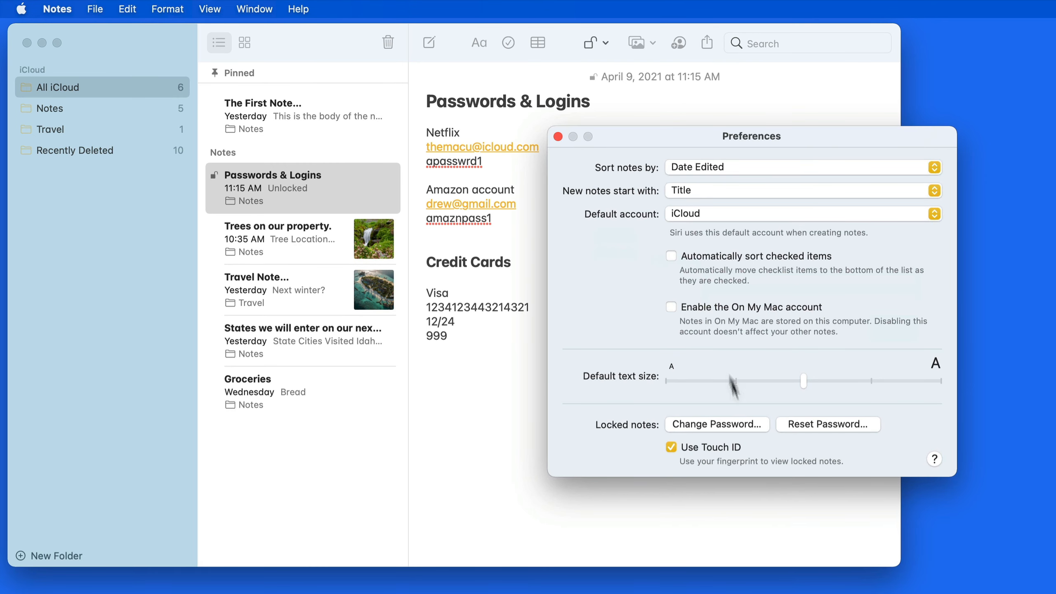
Try Change Password and Reset Password, cancel both, and close Preferences.
left_click(739, 426)
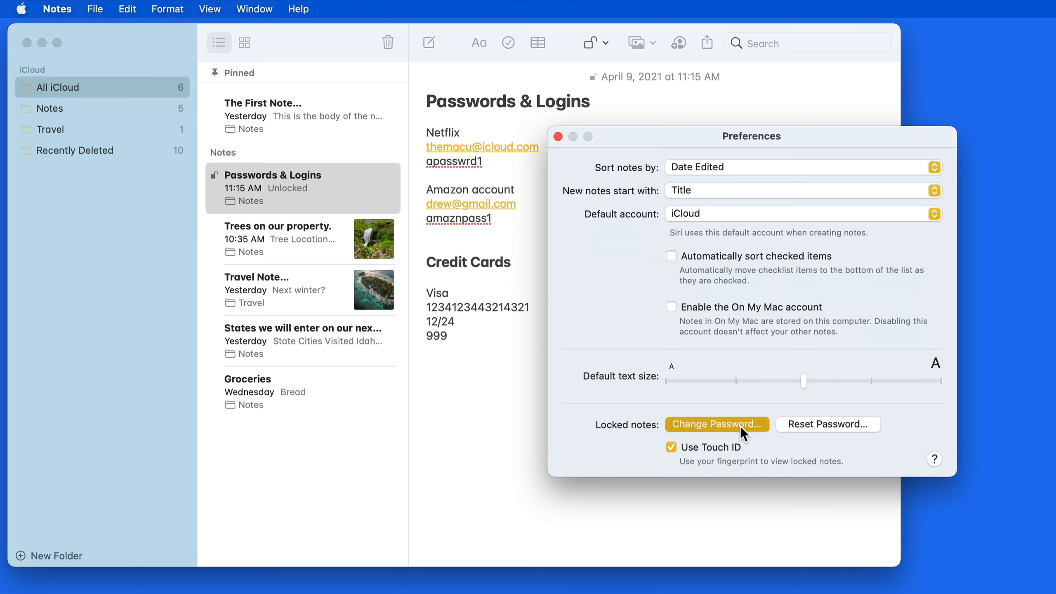
left_click(789, 397)
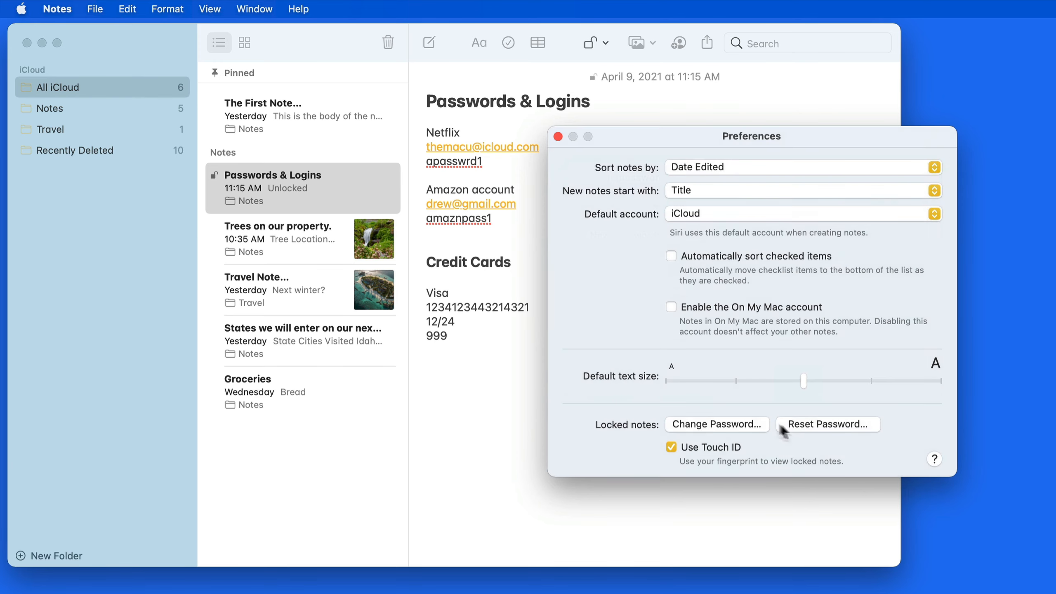
left_click(861, 425)
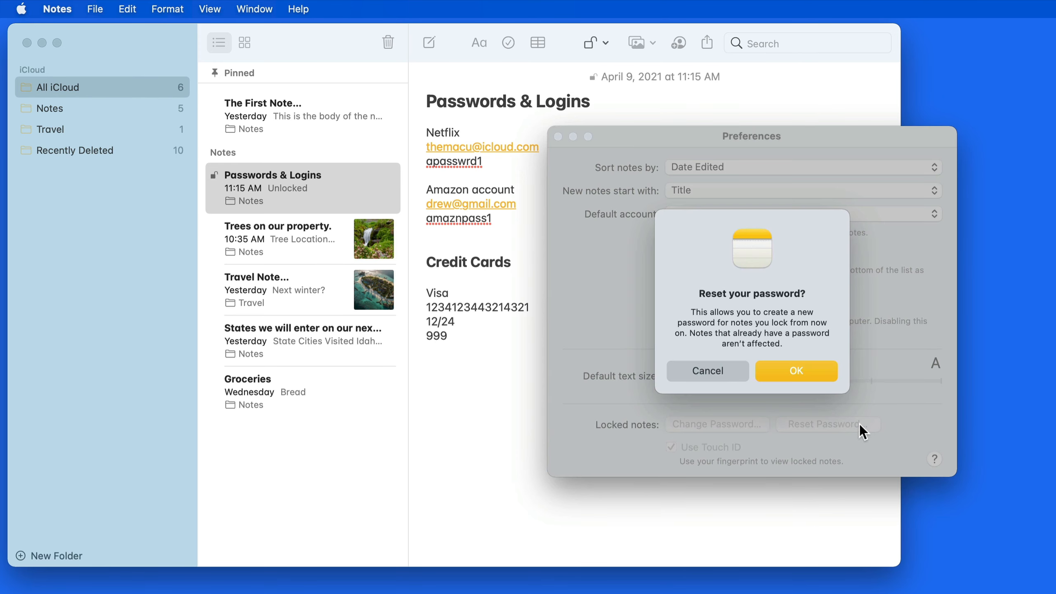
left_click(793, 373)
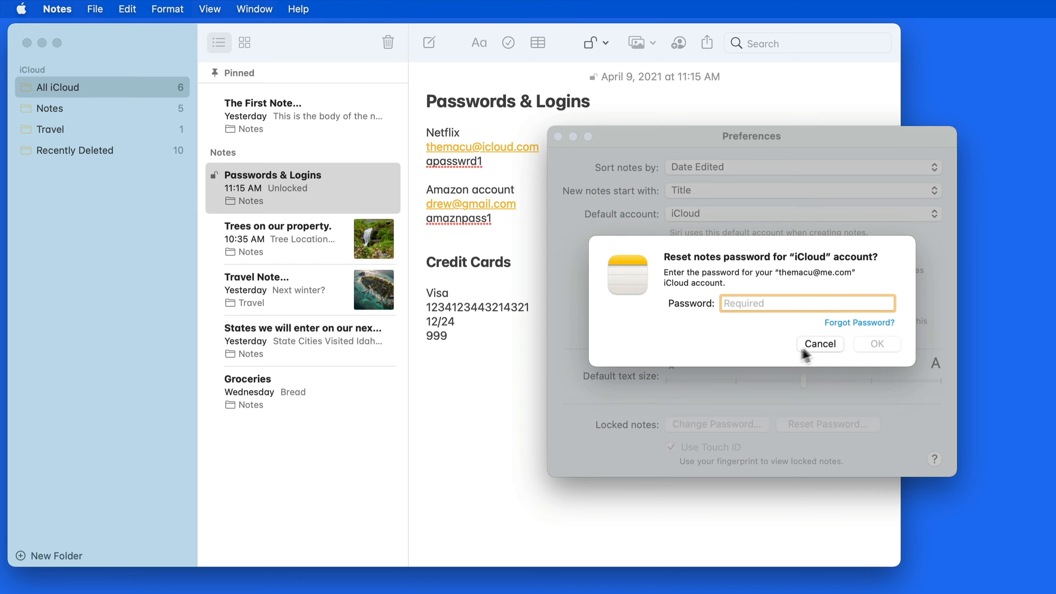
left_click(816, 345)
key("super+w")
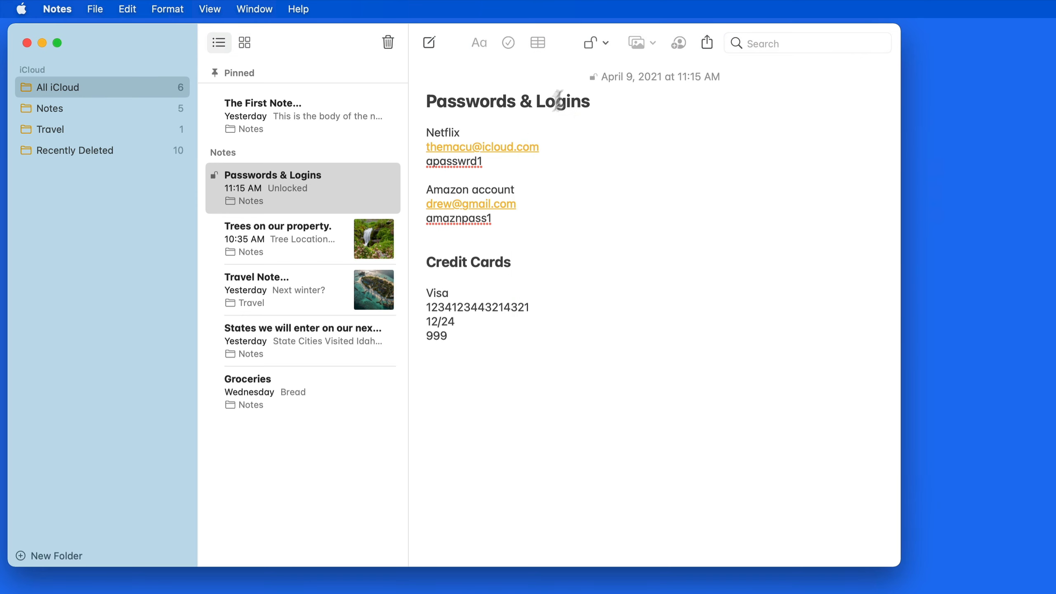
Close all locked notes, then try locking the Trees on our property. note and dismiss the alert.
left_click(605, 45)
left_click(608, 69)
left_click(318, 245)
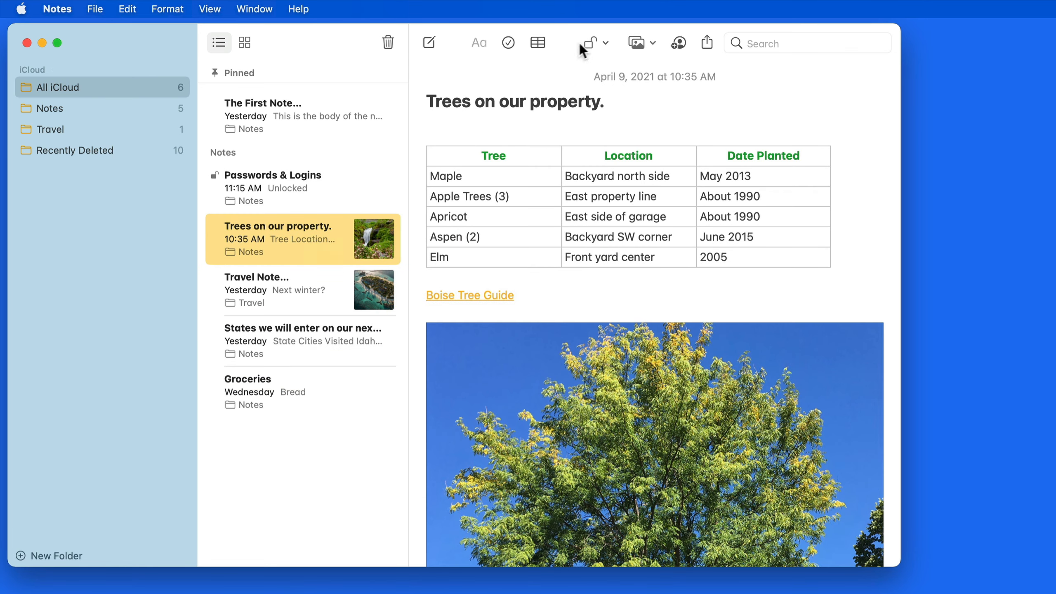
left_click(605, 41)
left_click(607, 98)
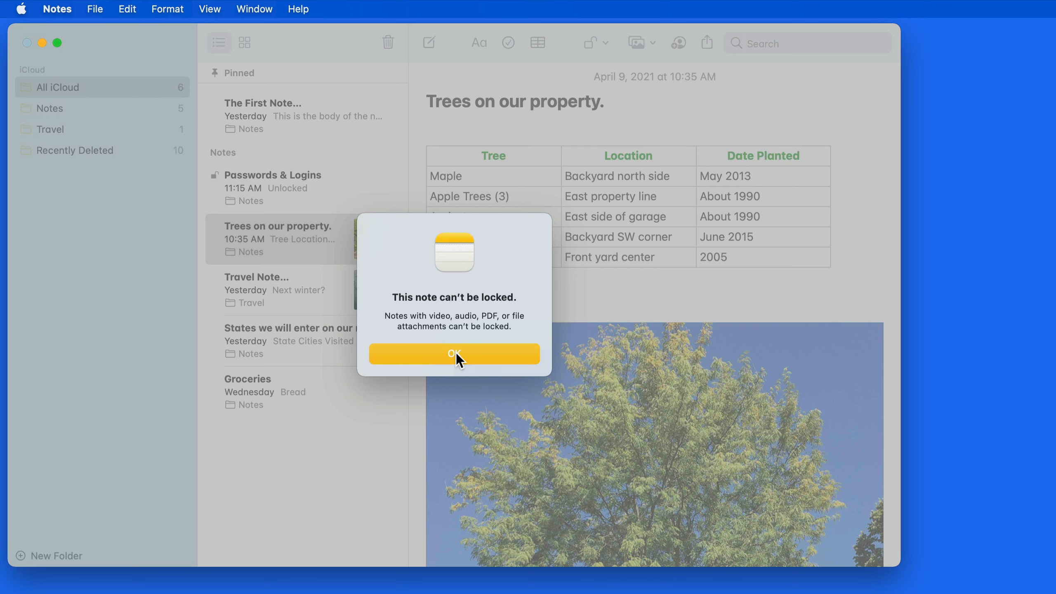
left_click(455, 354)
Reselect Passwords & Logins and close all locked notes again.
left_click(332, 178)
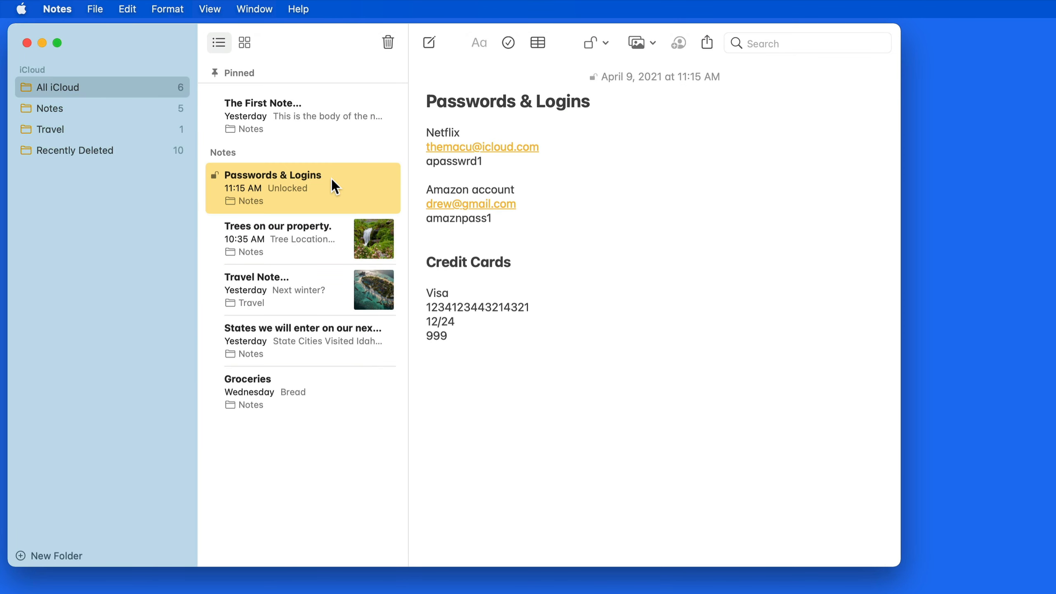
left_click(605, 42)
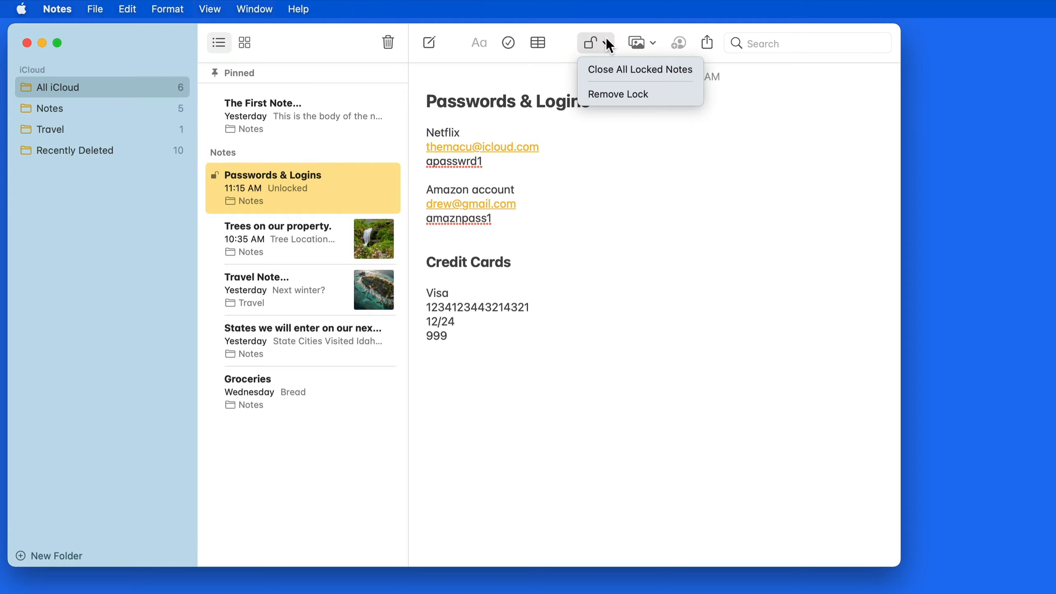
left_click(630, 68)
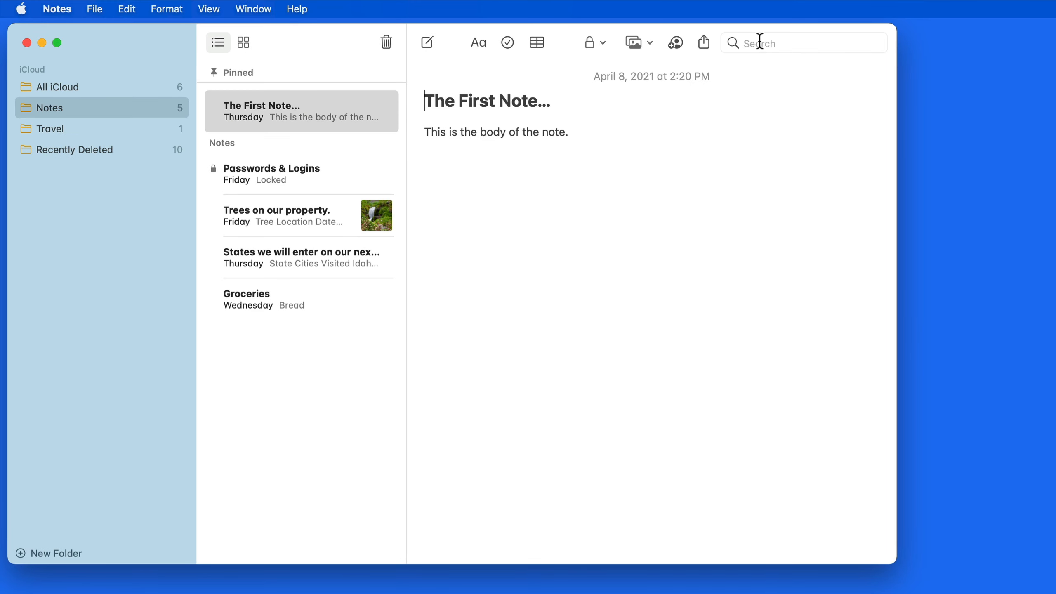
Find notes with checklists, view the Grocery List and Groceries notes, then clear the search.
left_click(780, 43)
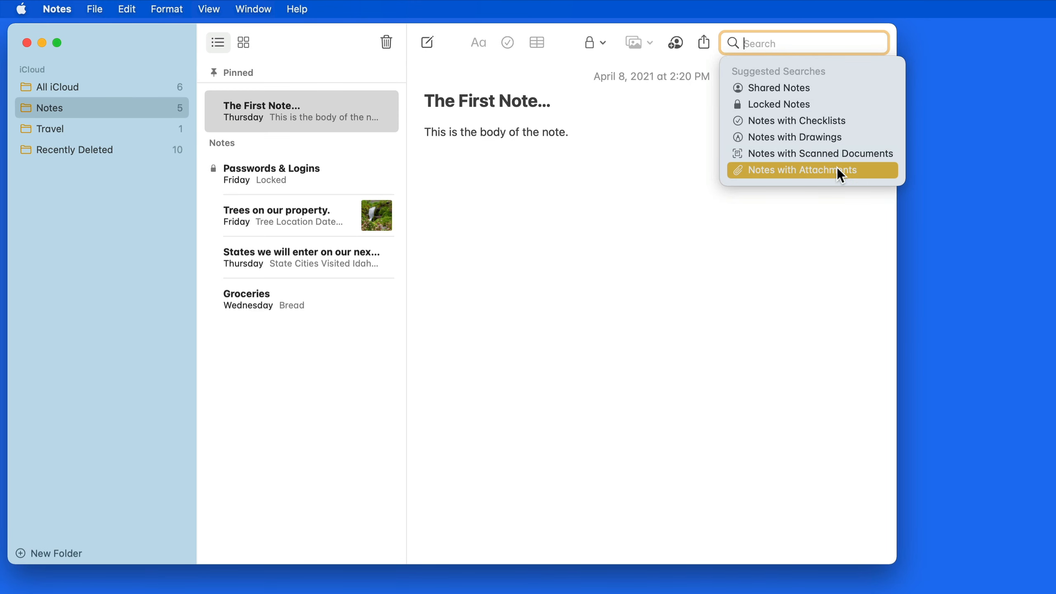
left_click(858, 123)
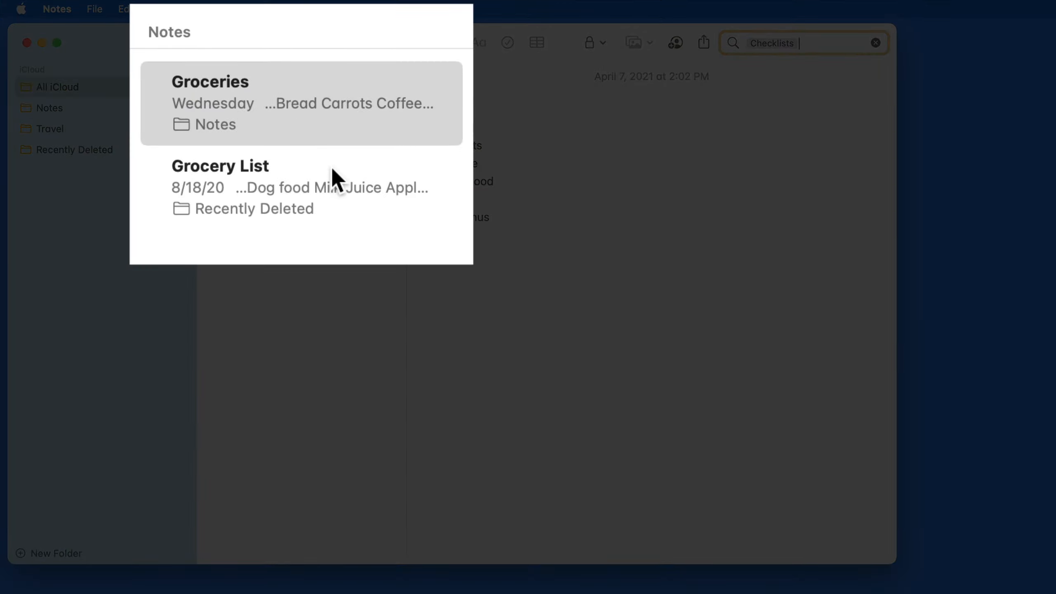
left_click(328, 168)
left_click(331, 113)
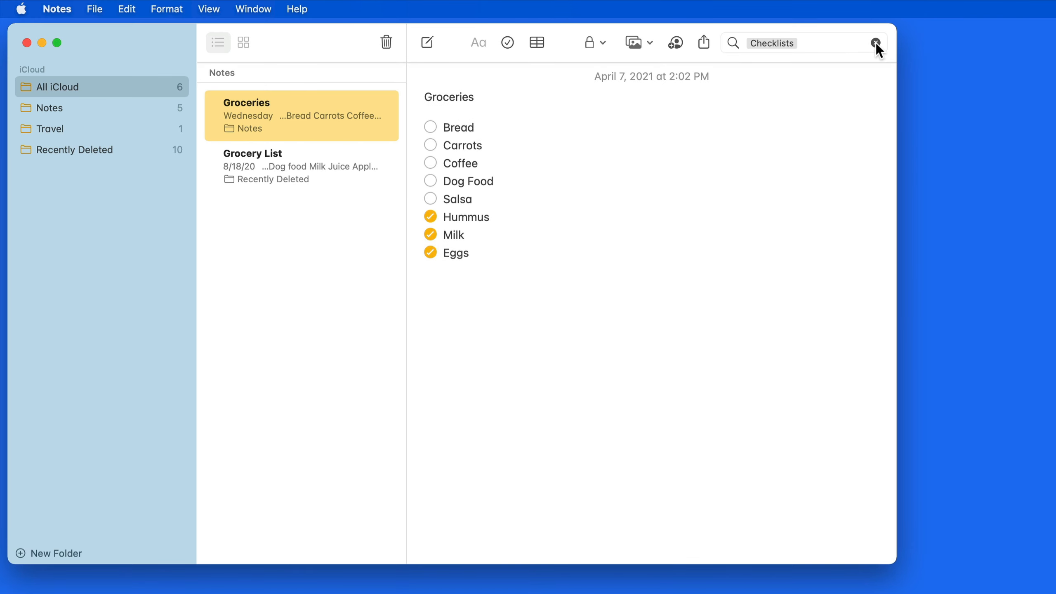
left_click(876, 43)
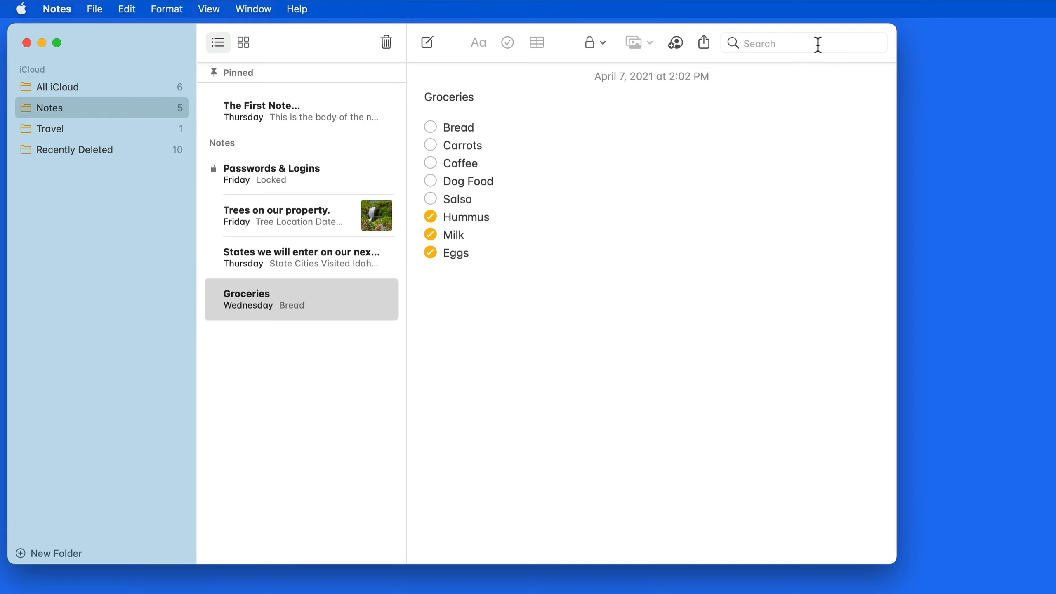
Search for 'tree' and view the matching PDF attachment and the 'Trees on our property.' note.
left_click(804, 43)
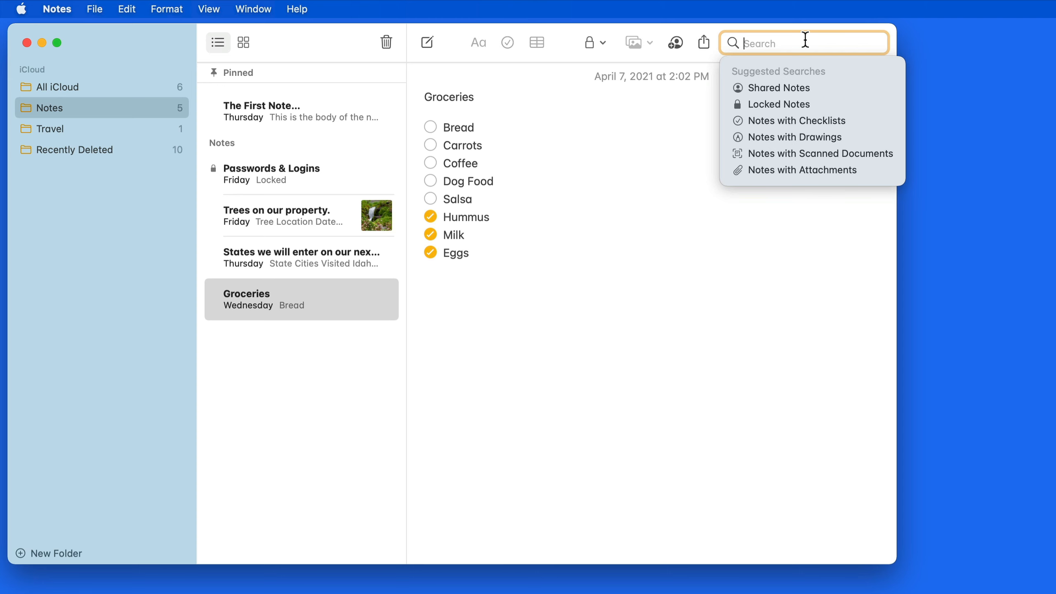
type("tree")
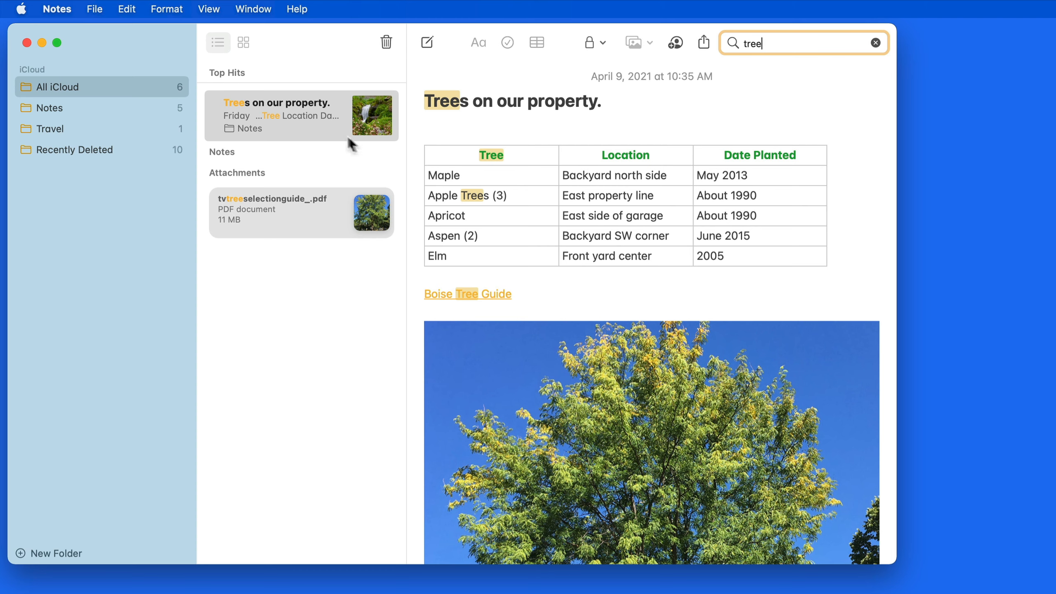
left_click(316, 211)
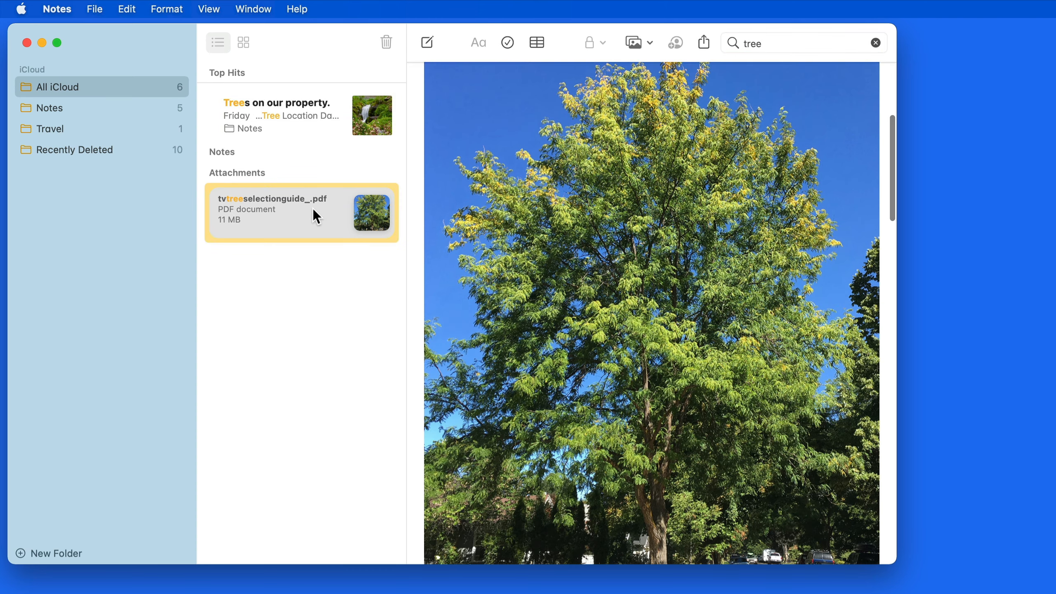
left_click(296, 126)
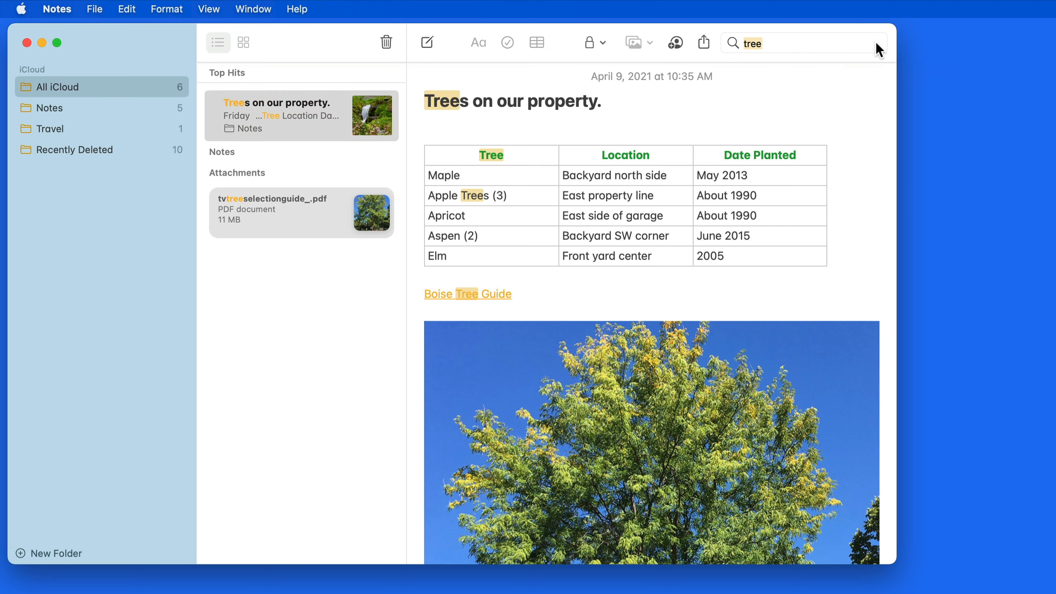
Replace the tree search with a search for 'October 2020', then clear it.
left_click(876, 42)
left_click(797, 40)
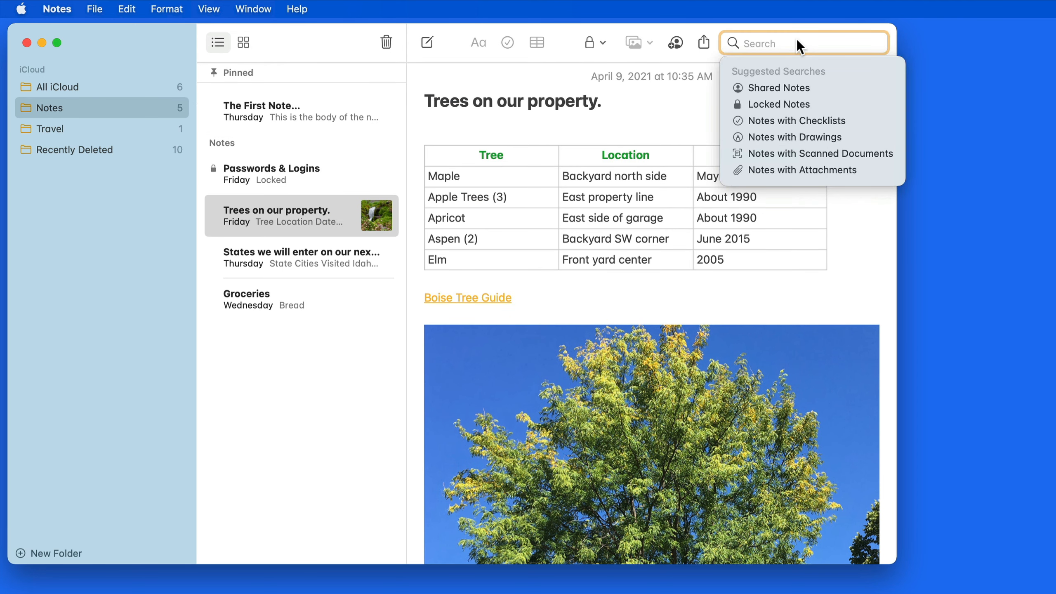
type("October ")
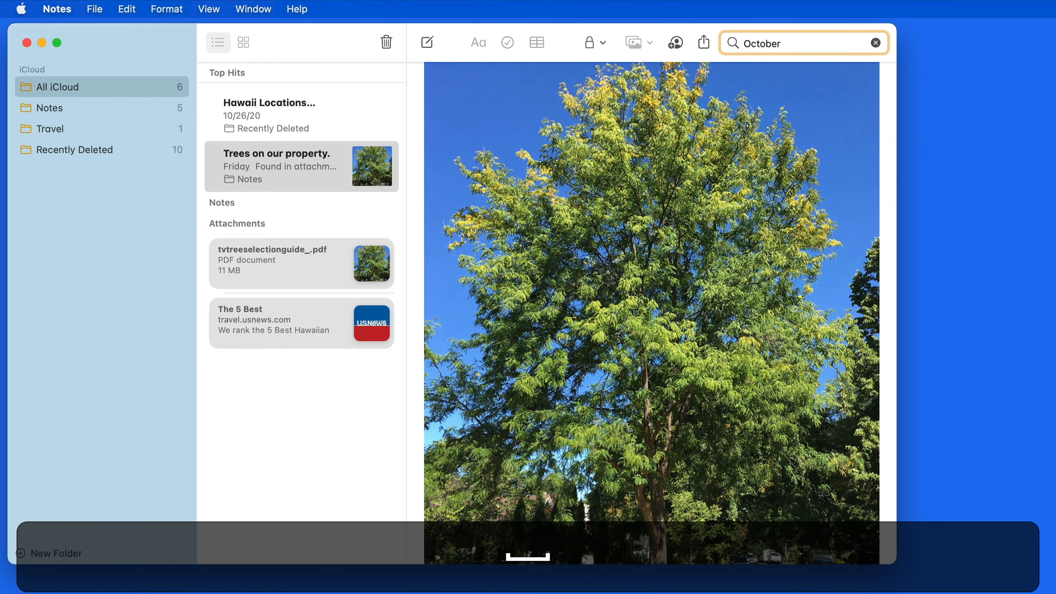
type("2020")
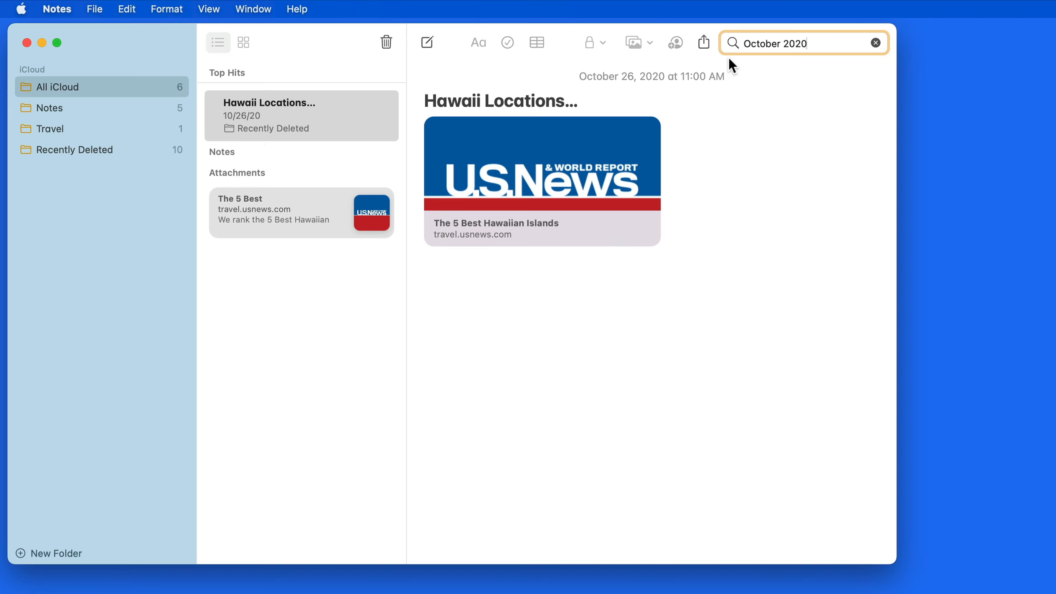
left_click(875, 43)
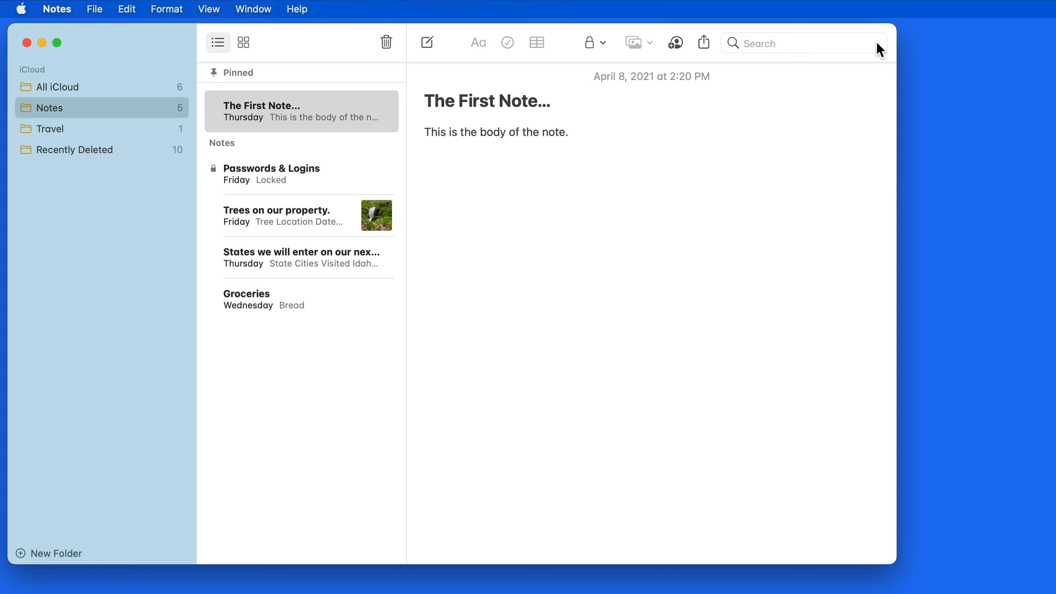
Search for 'Visa' twice, opening the Passwords & Logins note in between.
left_click(829, 45)
type("Visa")
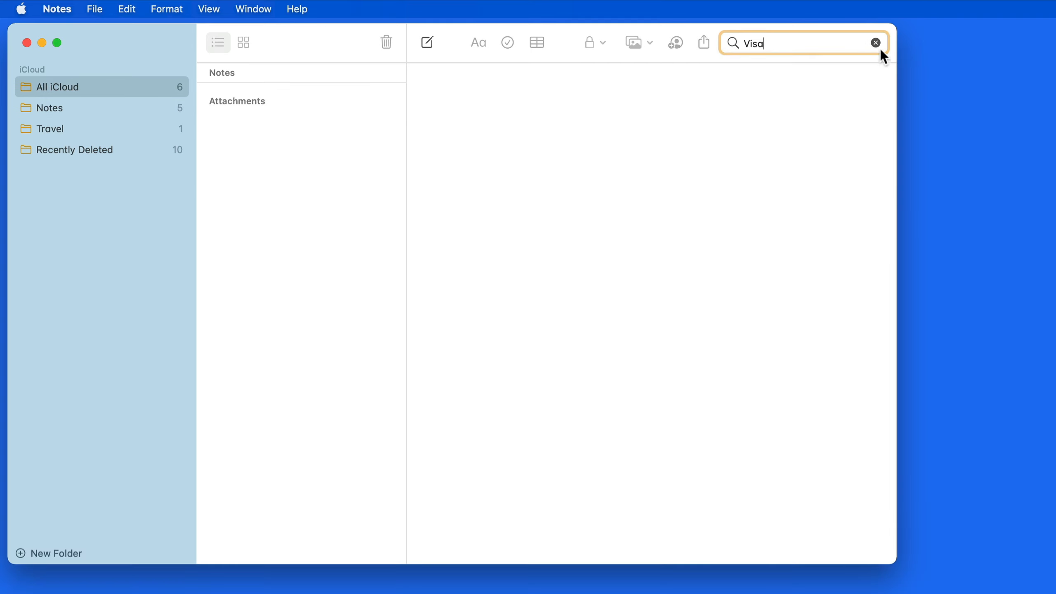
left_click(876, 43)
left_click(319, 180)
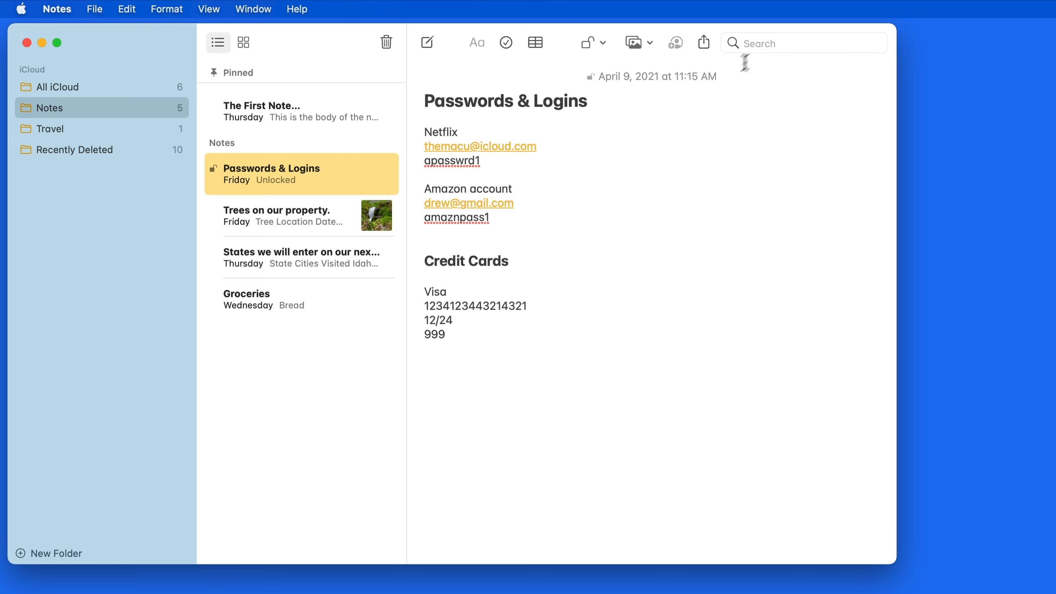
left_click(773, 43)
type("Visa")
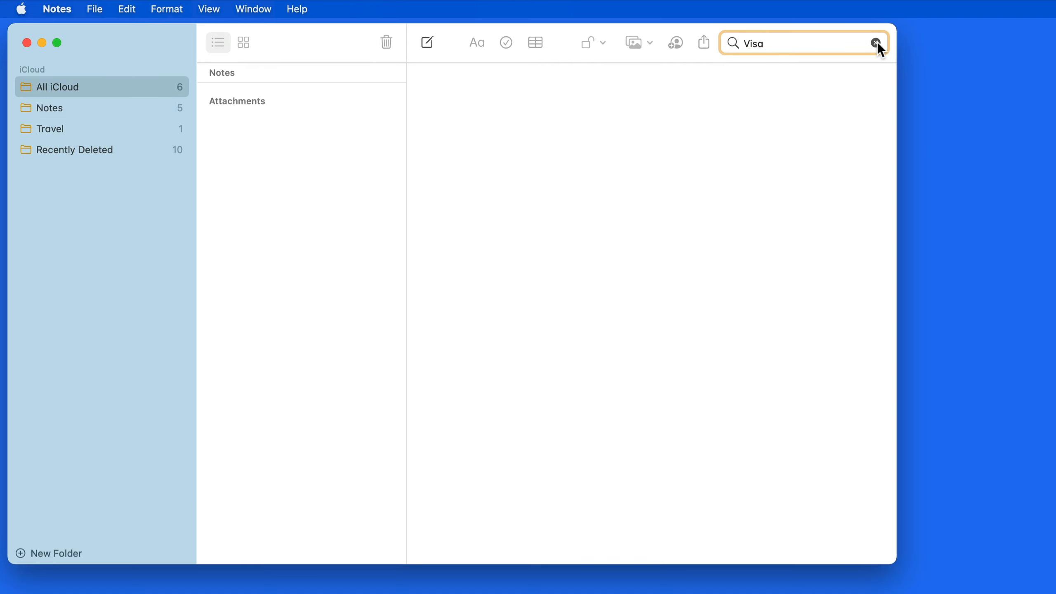
left_click(876, 42)
Search for 'Visa' once more, clear it, then search for 'Azores'.
left_click(761, 40)
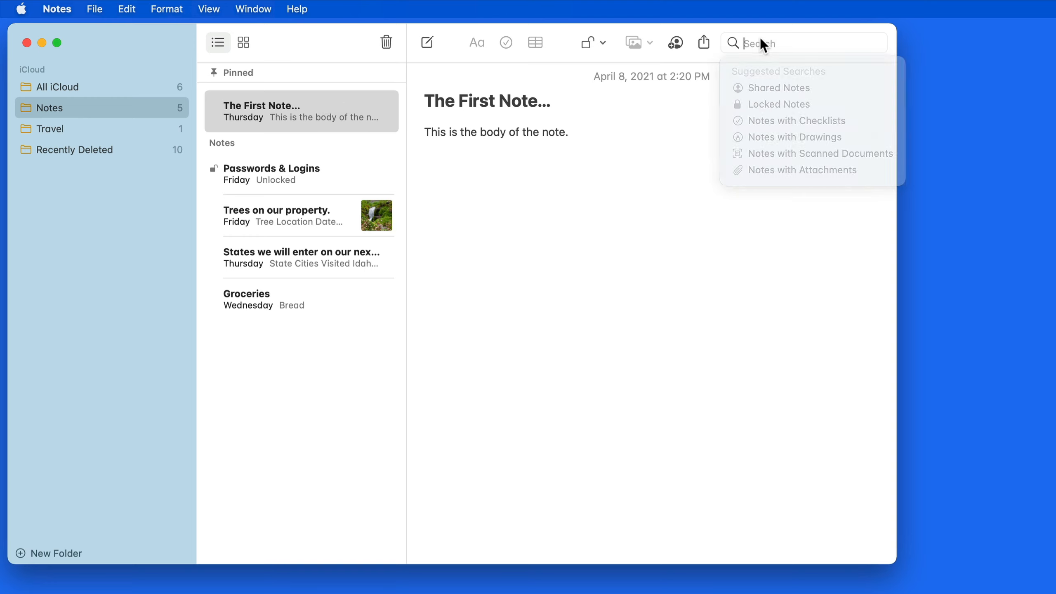
type("Visa")
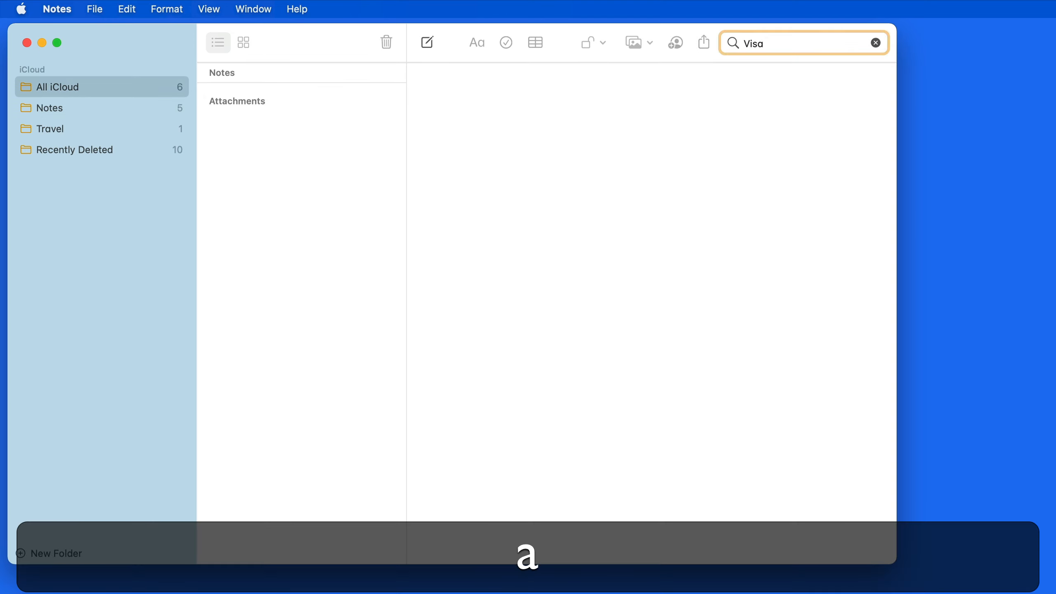
left_click(876, 42)
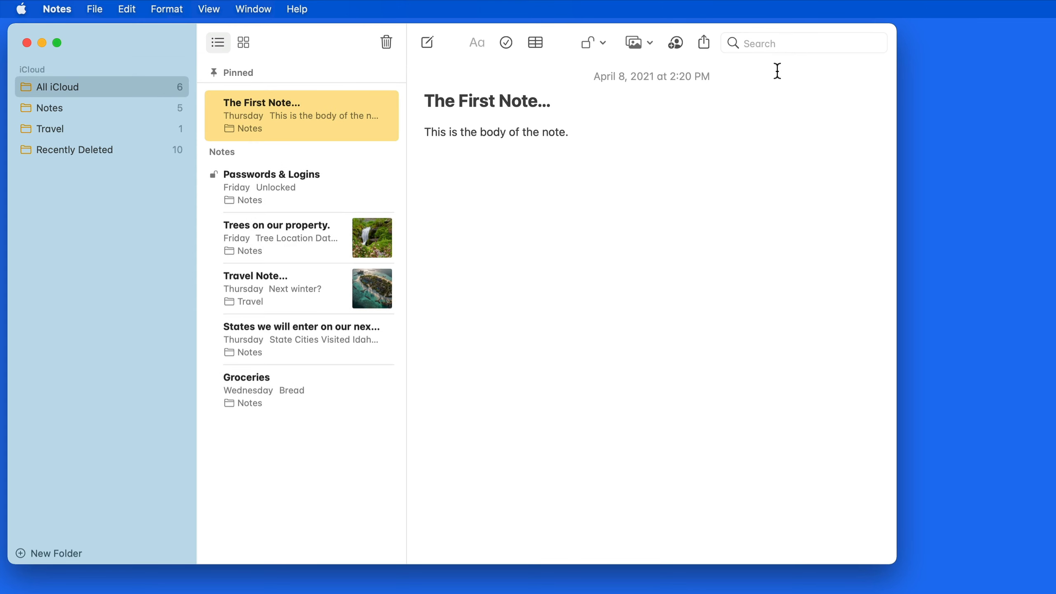
left_click(795, 43)
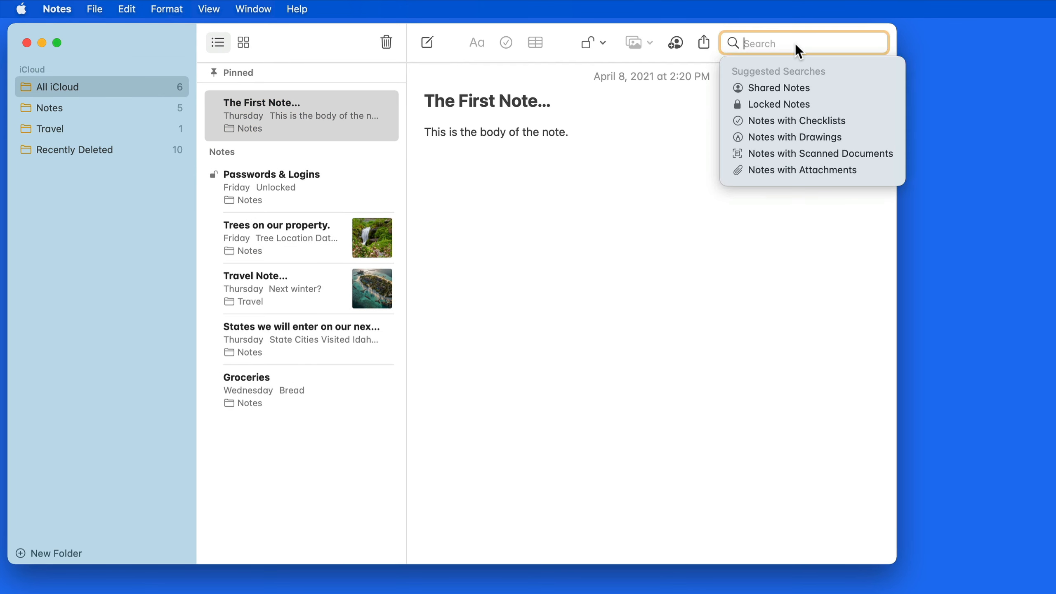
type("Azores")
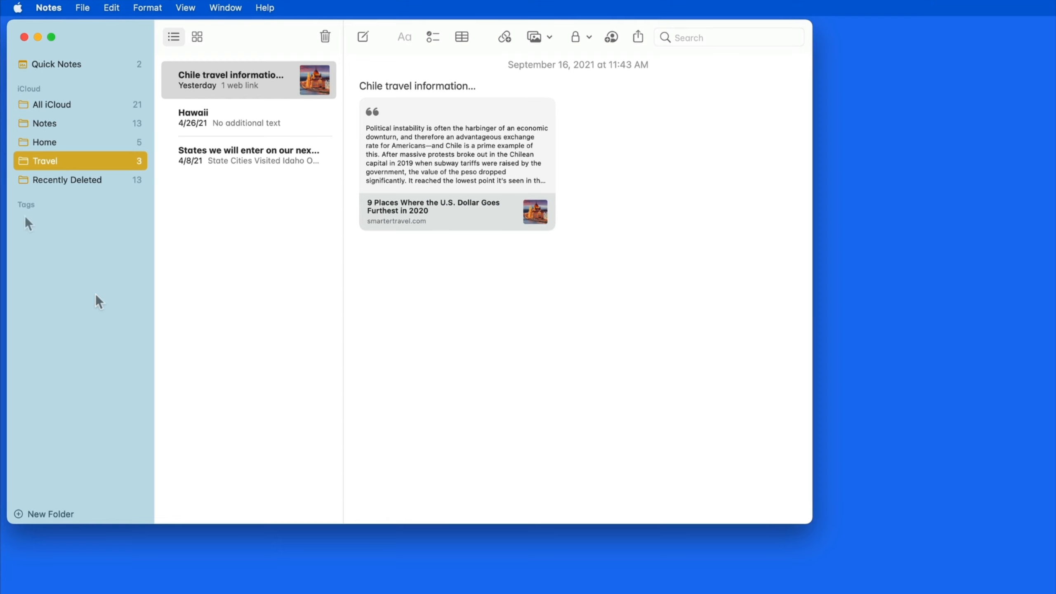
Expand the sidebar's Tags section to show All Tags, #homedepot and #projects.
mouse_move(81, 210)
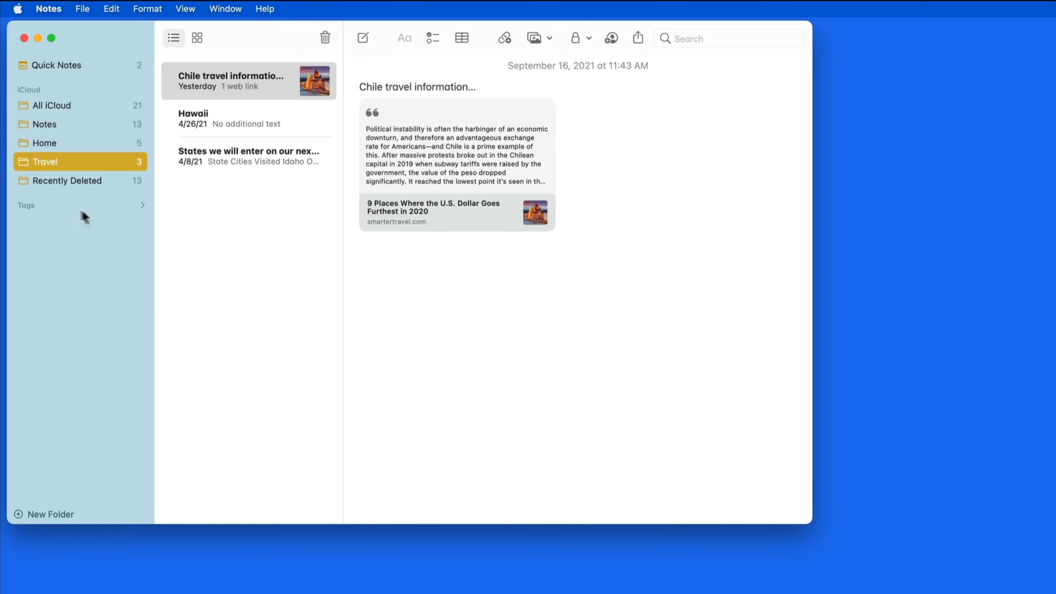
left_click(142, 205)
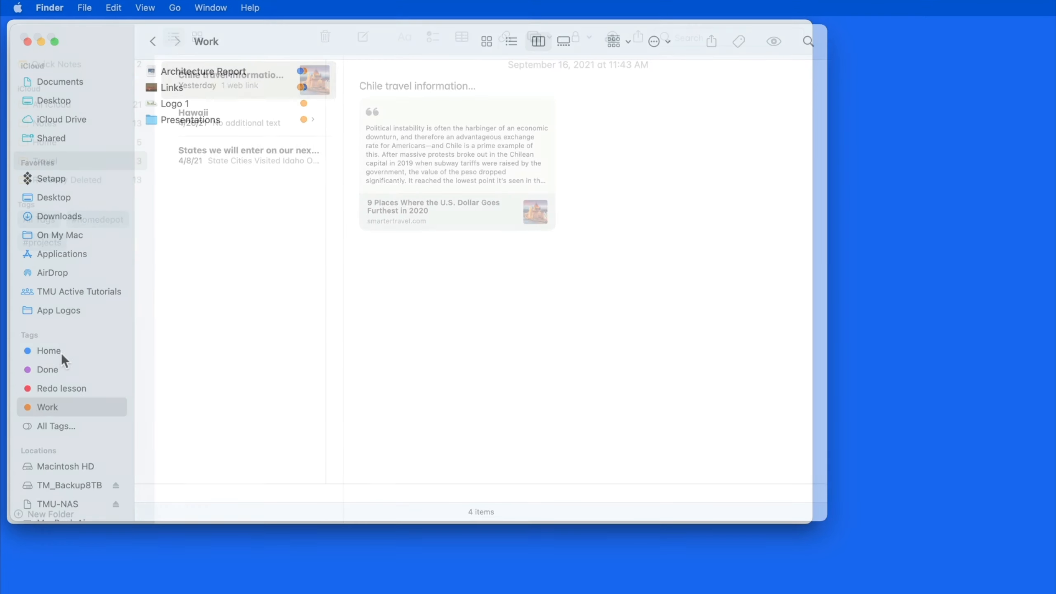
In Finder, list the files tagged Home and open the tag editor for the Links file.
left_click(61, 356)
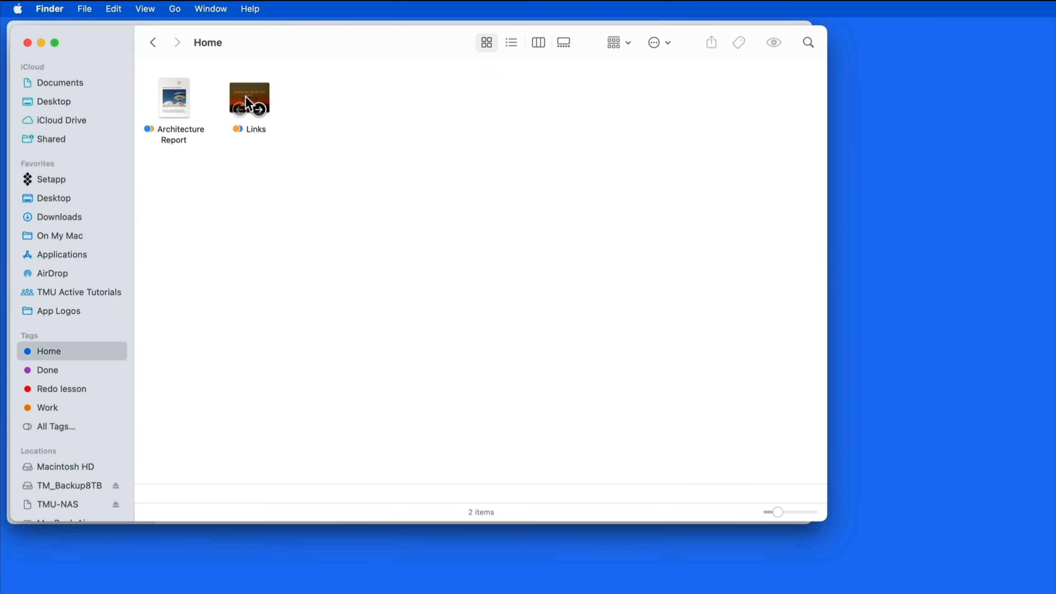
right_click(245, 96)
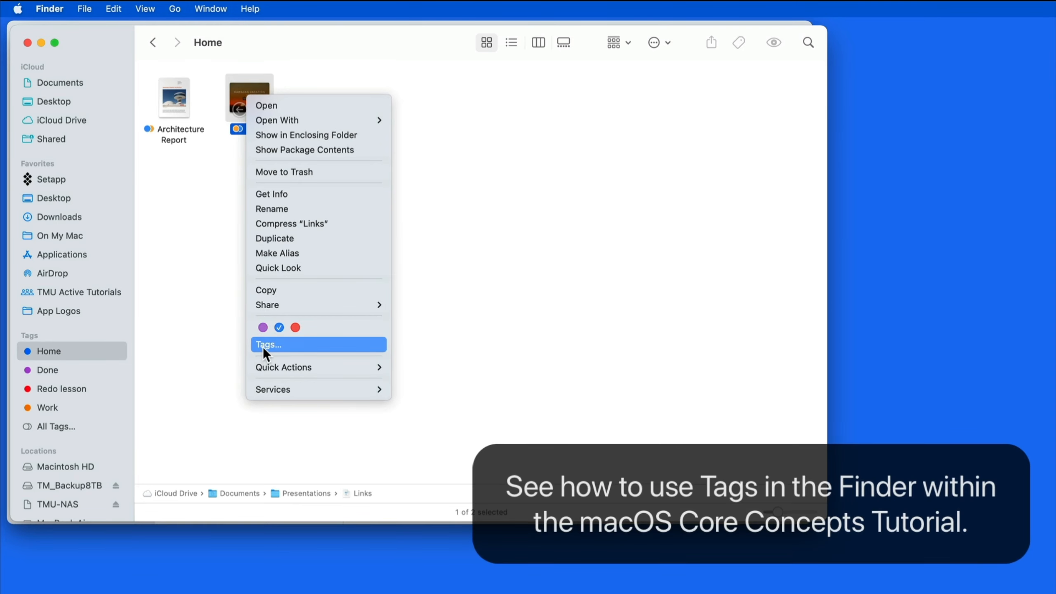
left_click(265, 345)
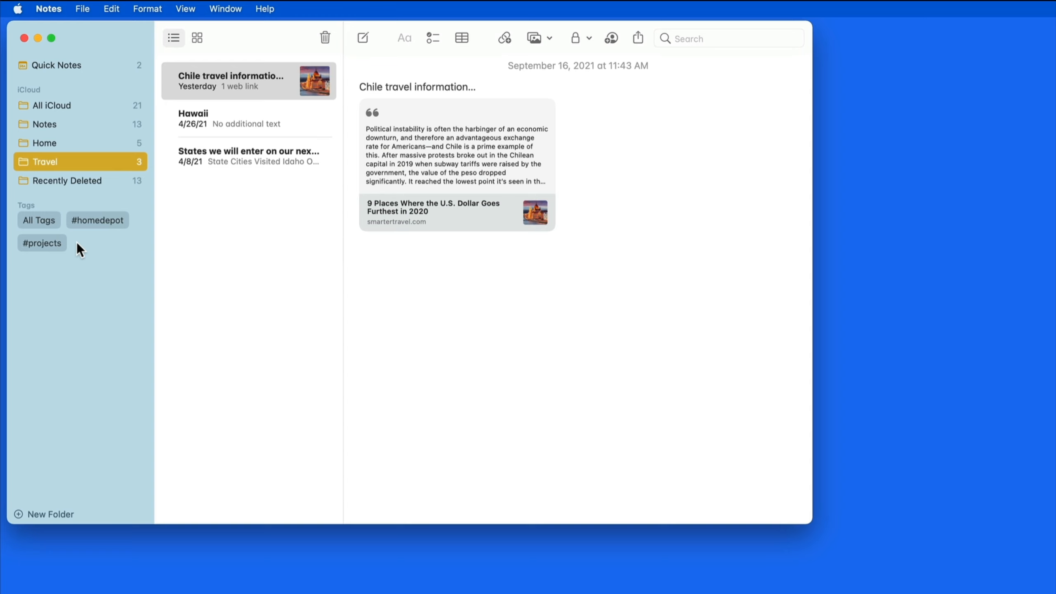
left_click(45, 246)
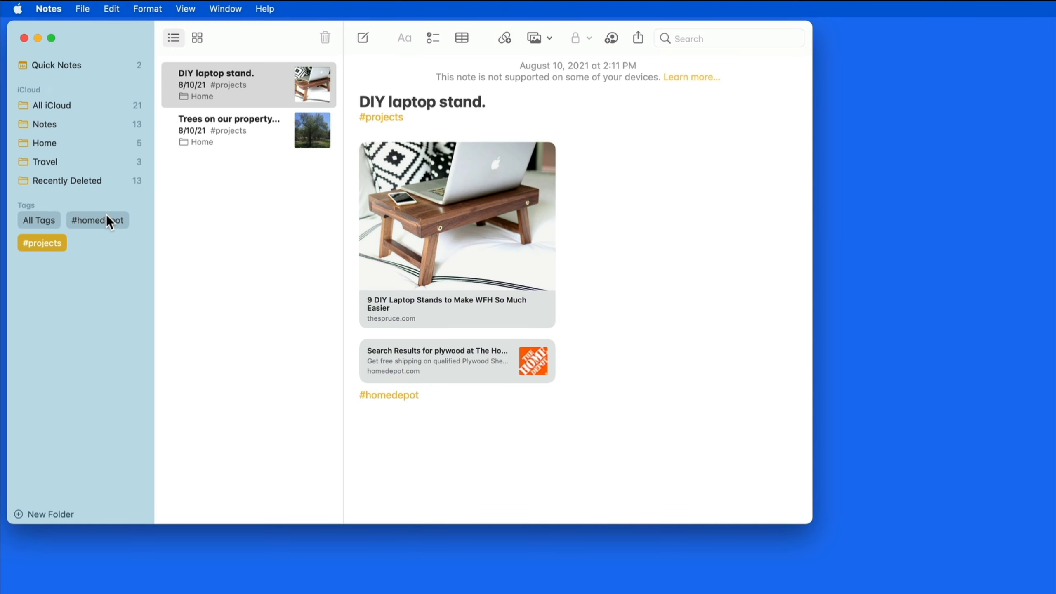
left_click(106, 218)
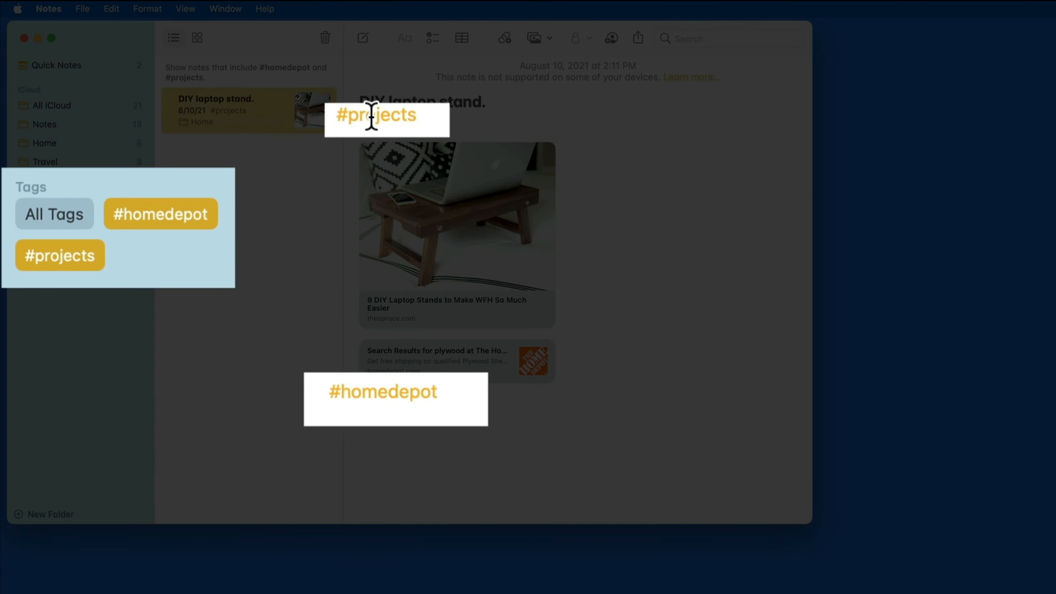
left_click(93, 223)
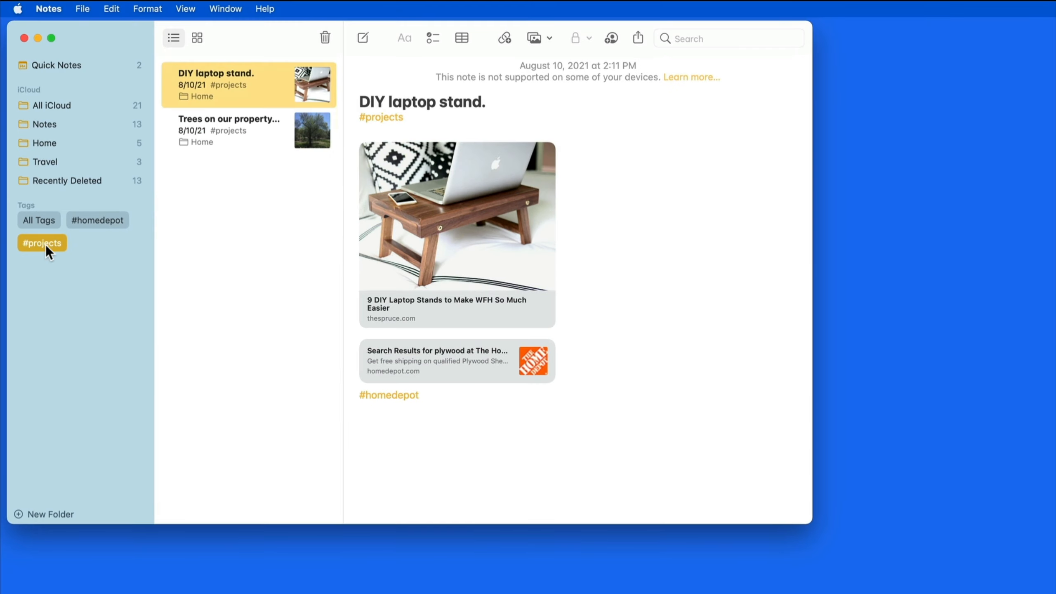
left_click(46, 245)
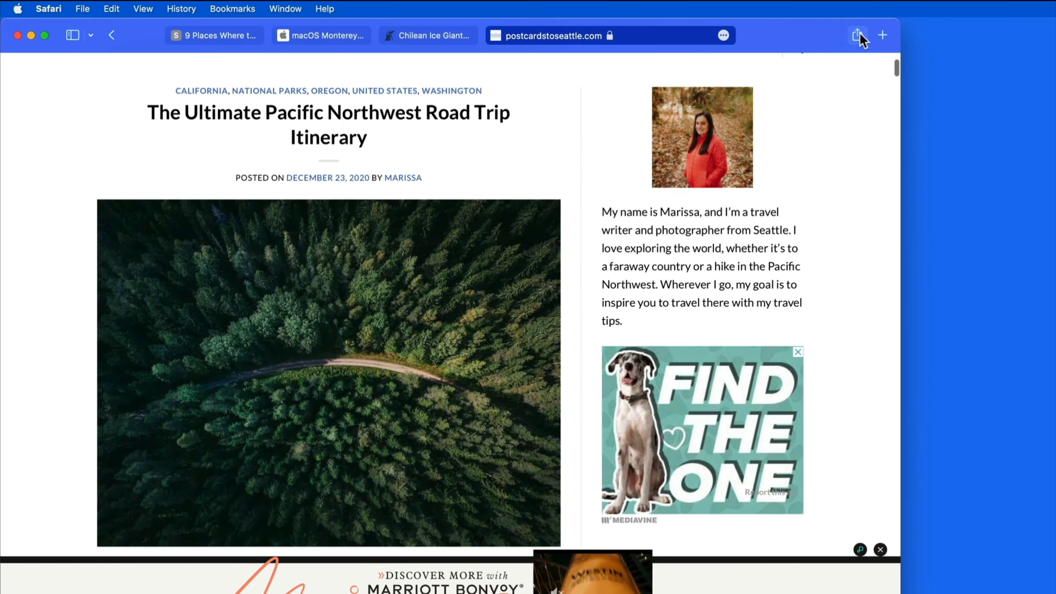
Save the Pacific Northwest road trip article from Safari as a new Travel note titled 'PNW #roadtrip'.
left_click(859, 33)
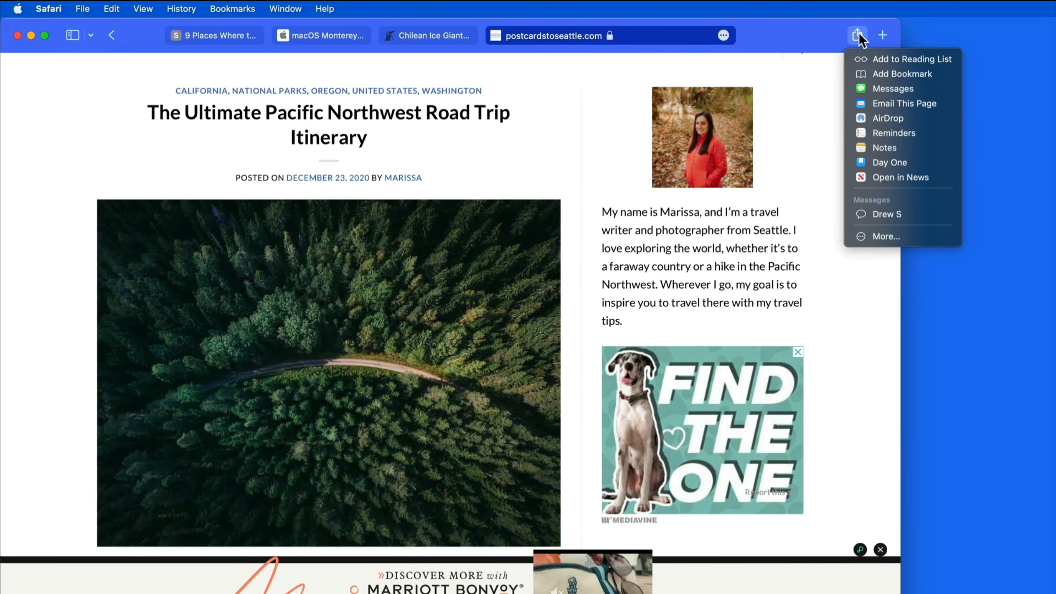
left_click(891, 145)
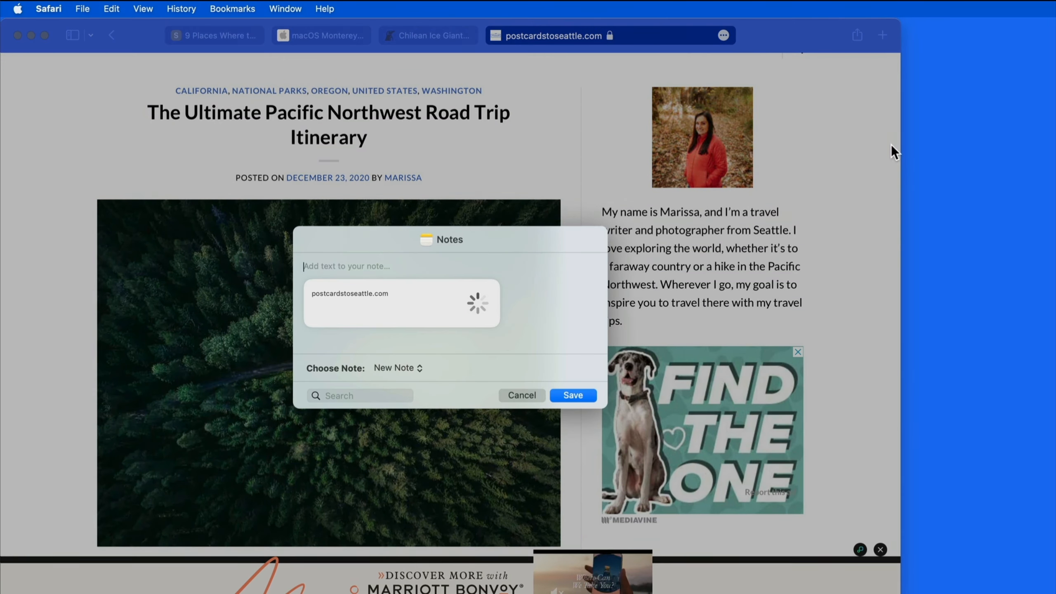
left_click(419, 368)
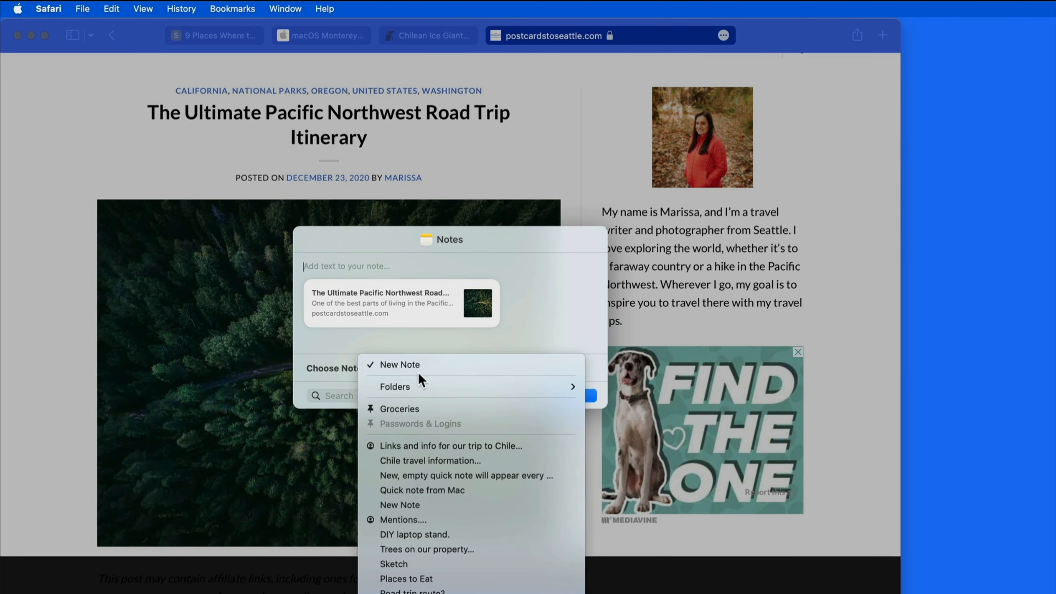
mouse_move(418, 385)
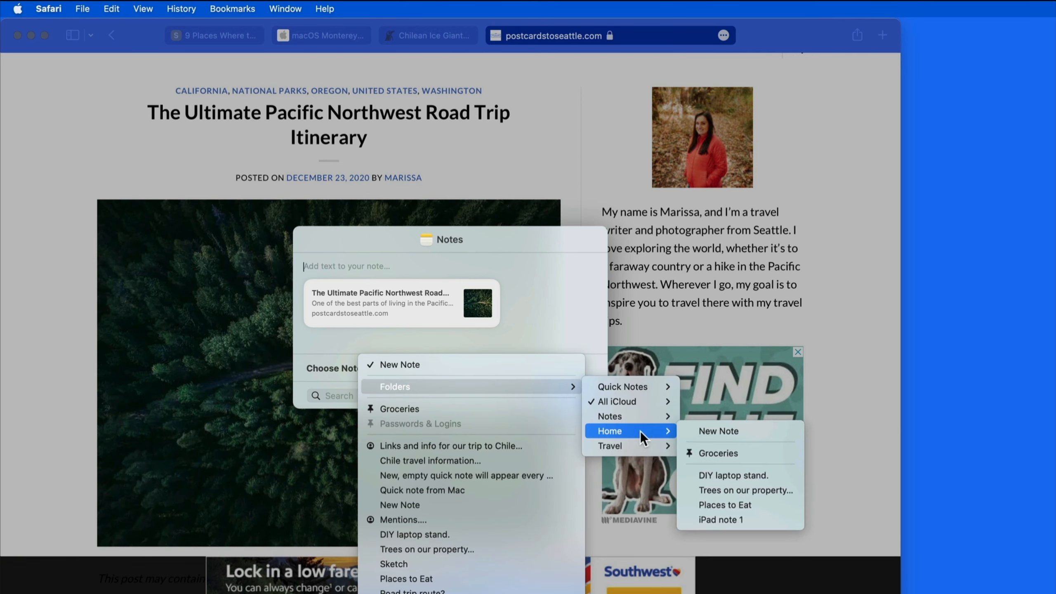
mouse_move(643, 450)
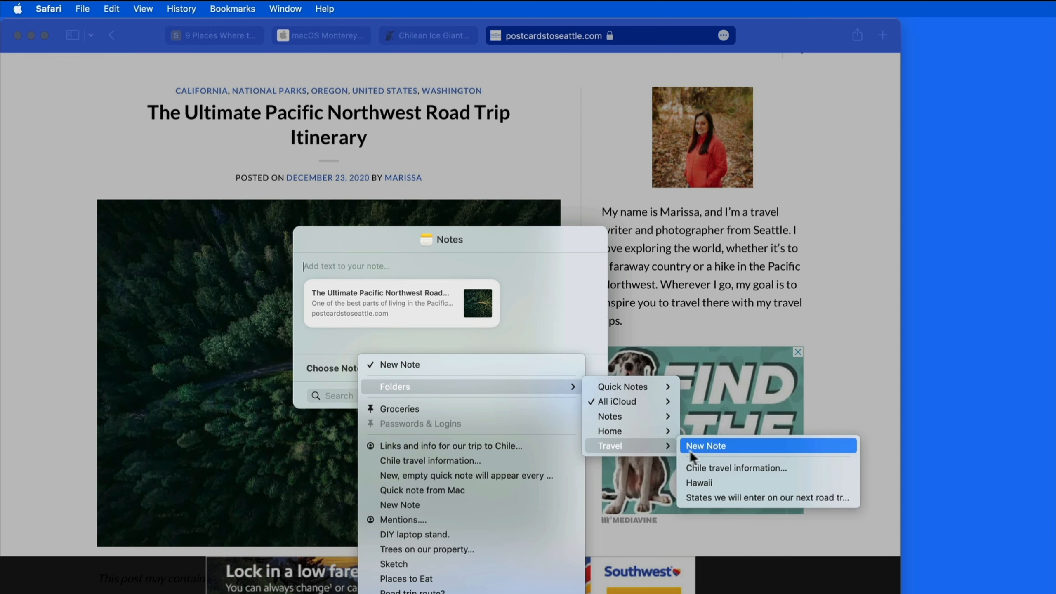
left_click(709, 446)
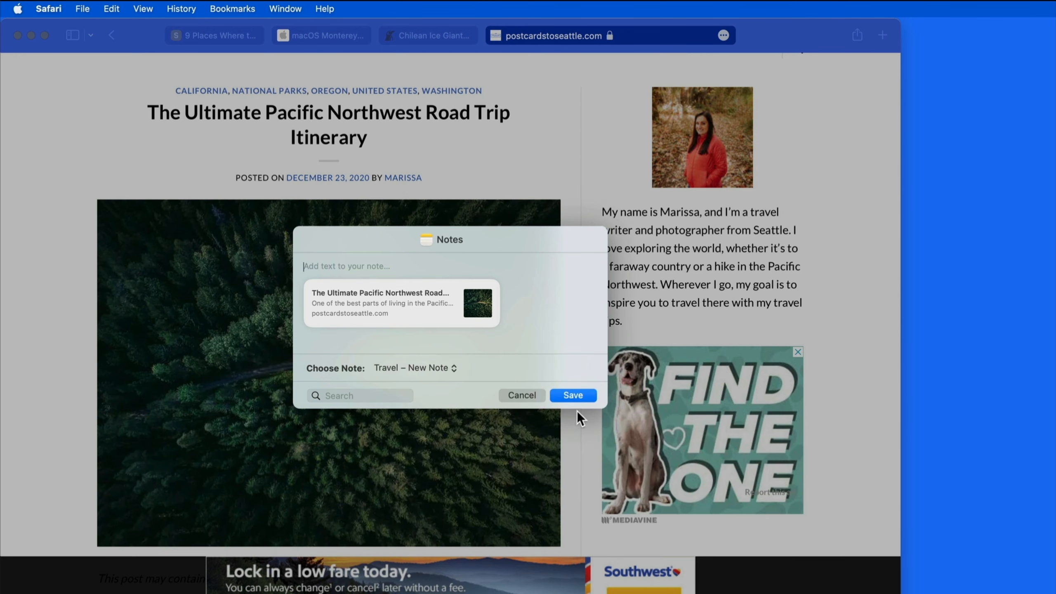
type("PNW #roadtrip")
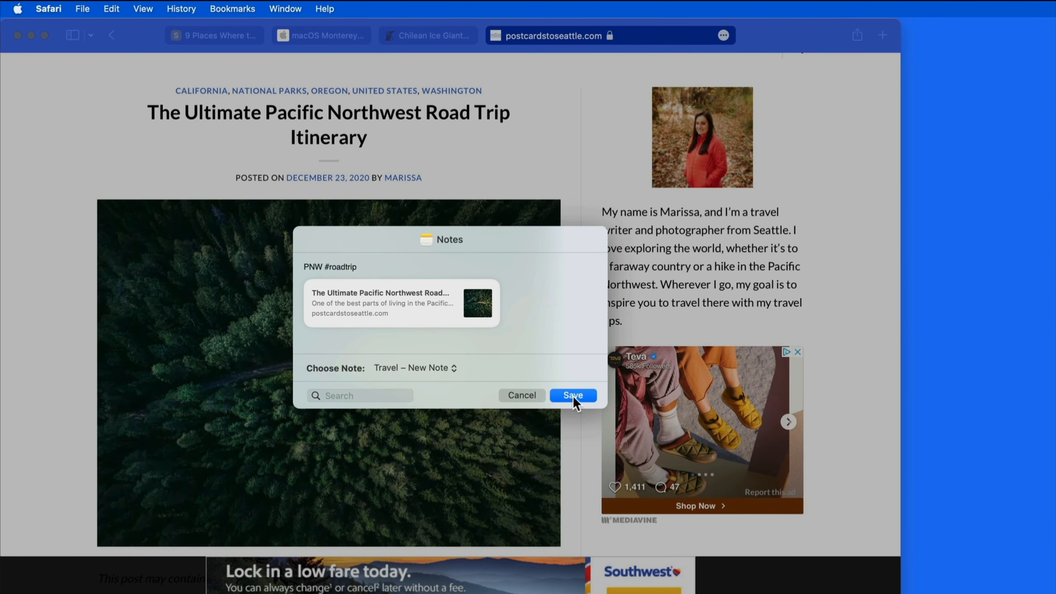
left_click(573, 395)
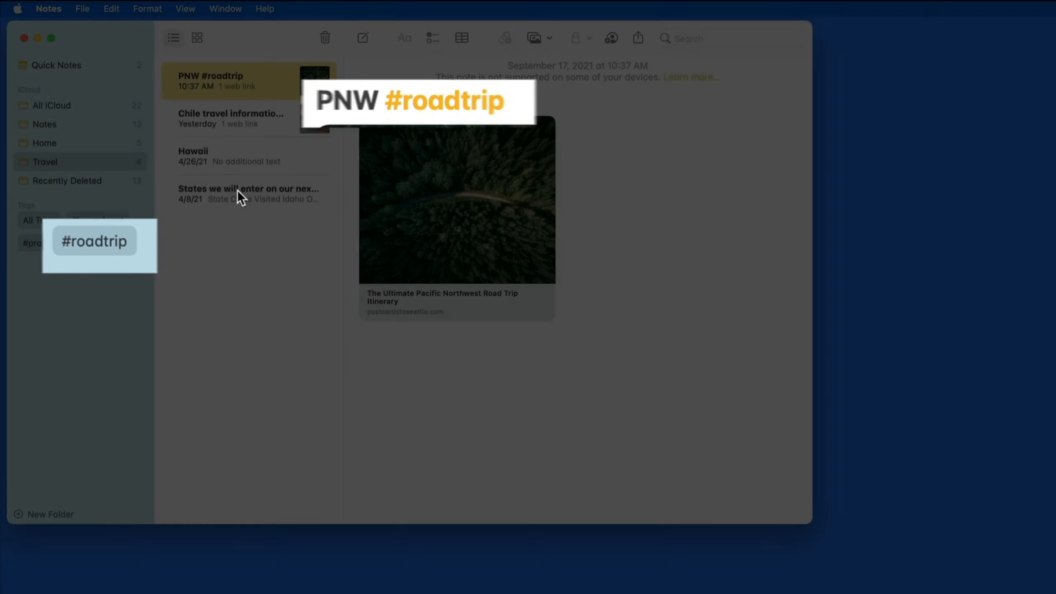
Add the #roadtrip tag to the note listing road trip states.
left_click(240, 191)
left_click(407, 105)
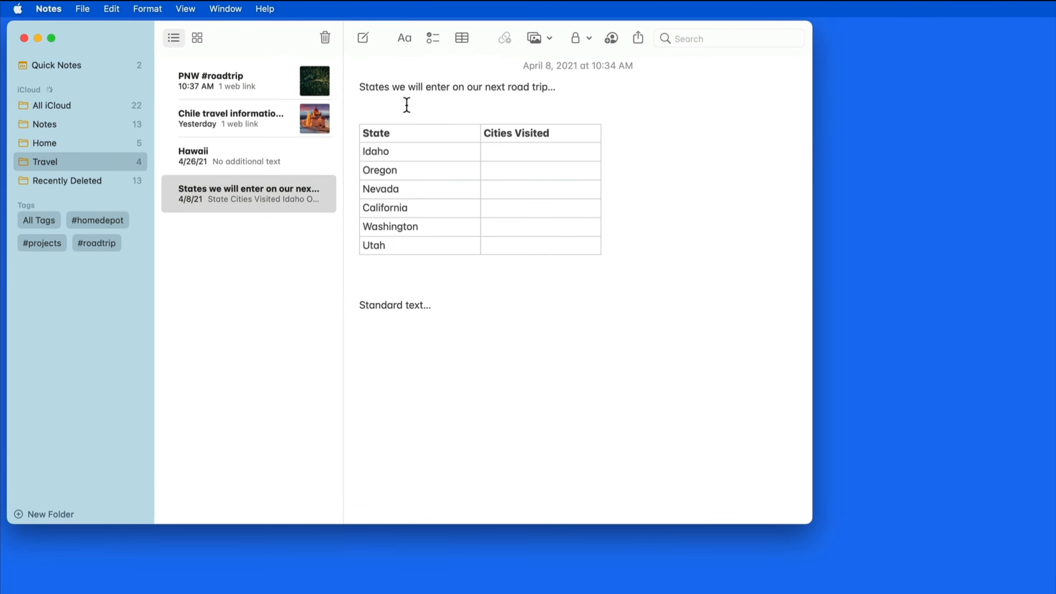
type("#")
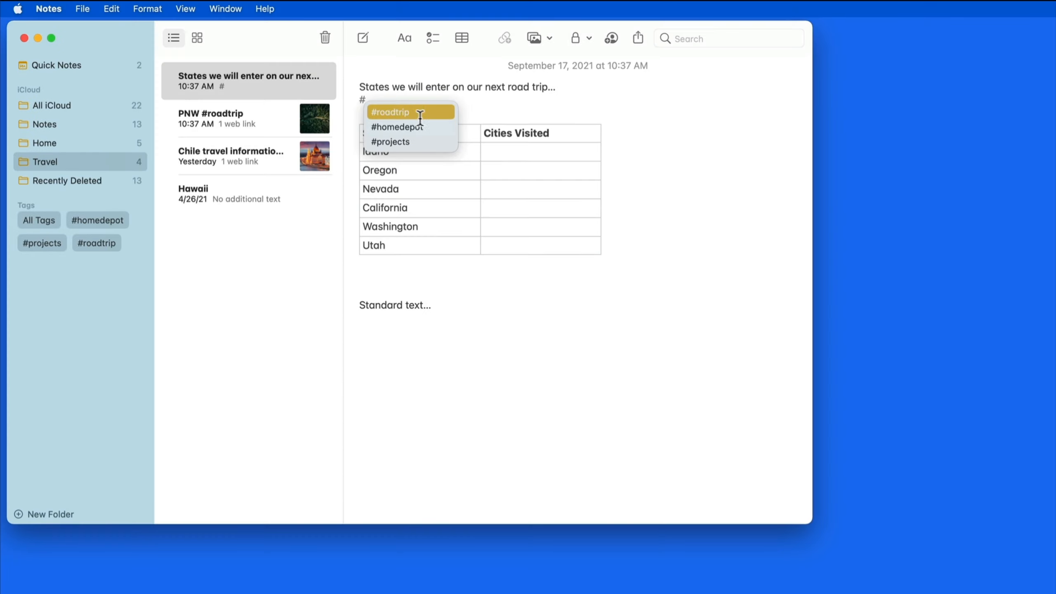
left_click(414, 109)
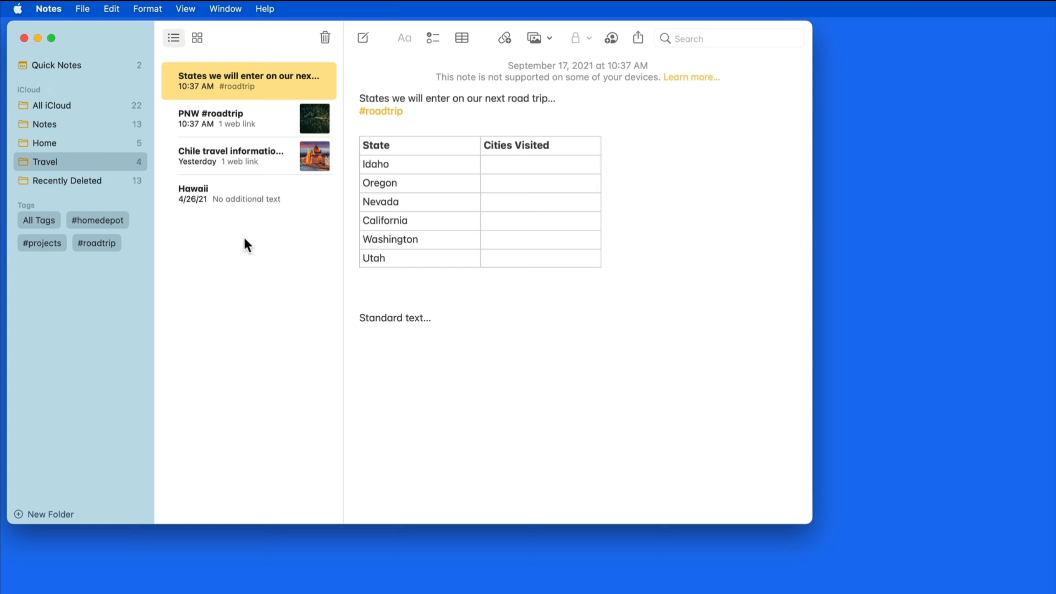
Filter by #roadtrip to view both tagged notes, then clear the filter and return to Travel.
left_click(109, 245)
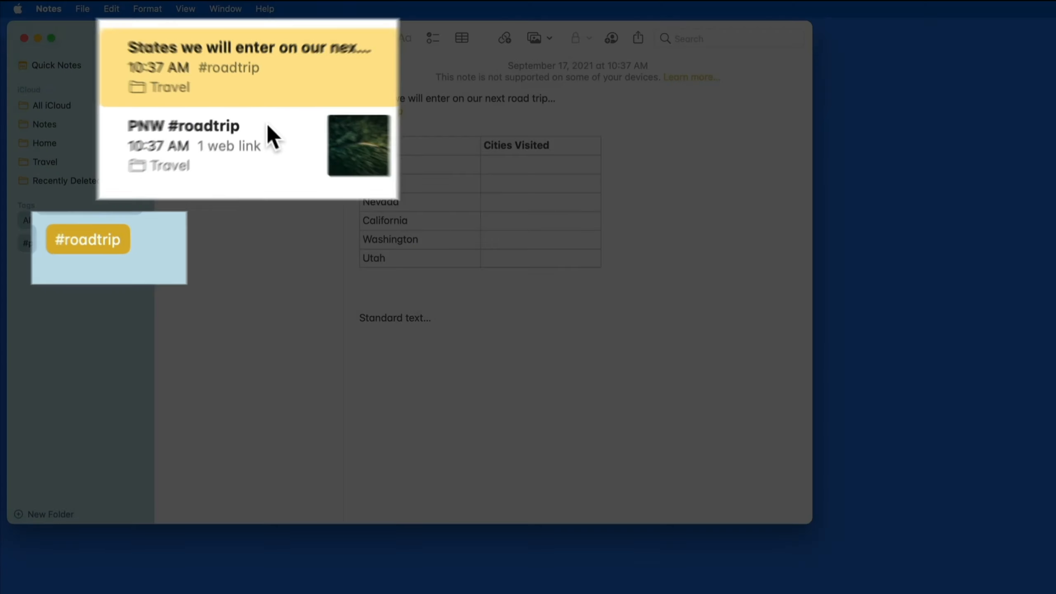
left_click(259, 117)
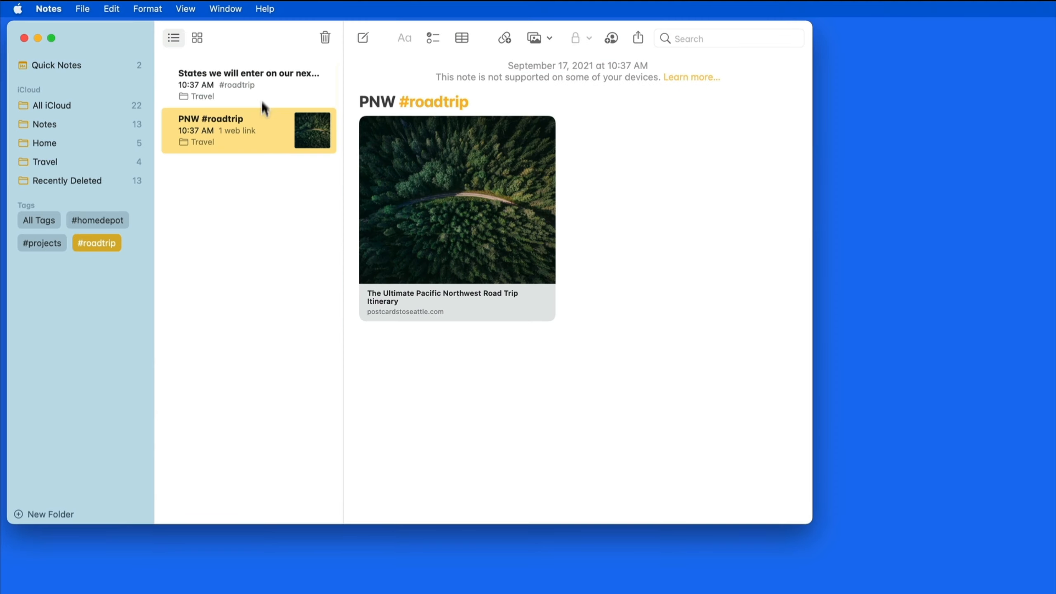
left_click(263, 85)
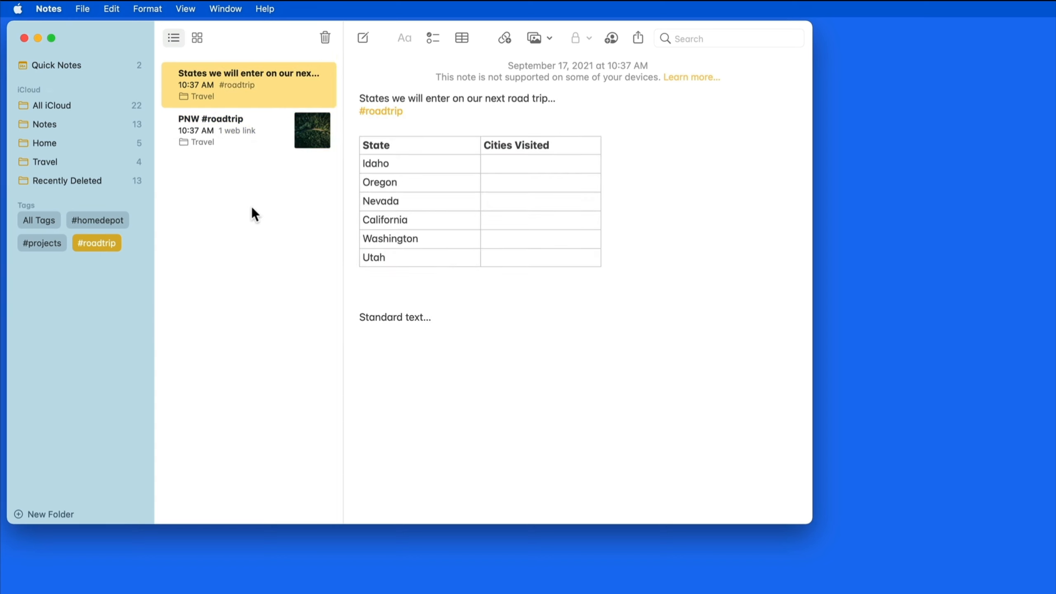
left_click(105, 242)
left_click(91, 302)
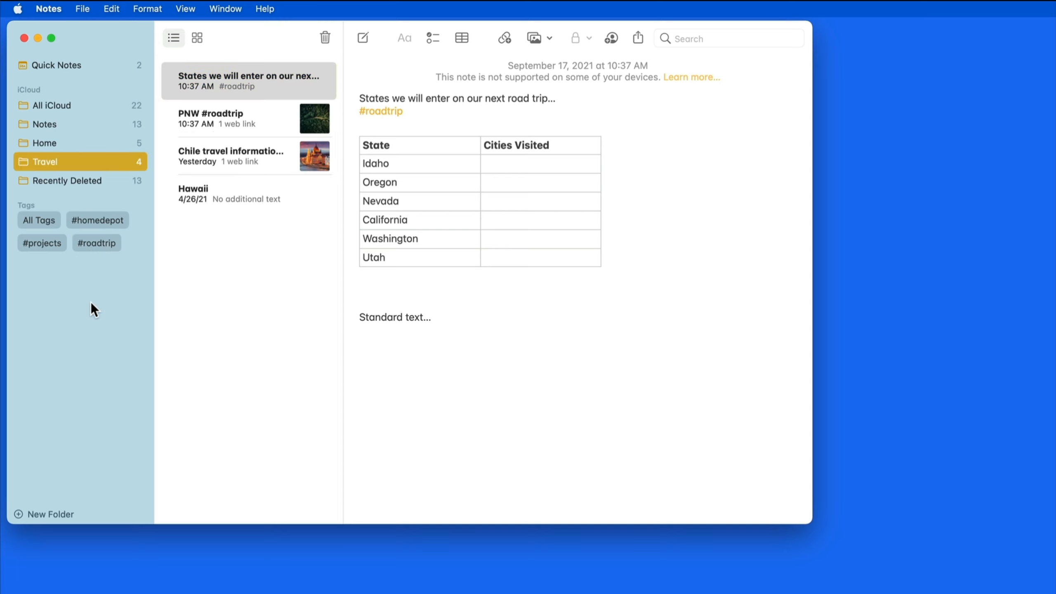
Create the 'HomeDepot - Projects' smart folder filtering on the #homedepot and #projects tags.
left_click(82, 9)
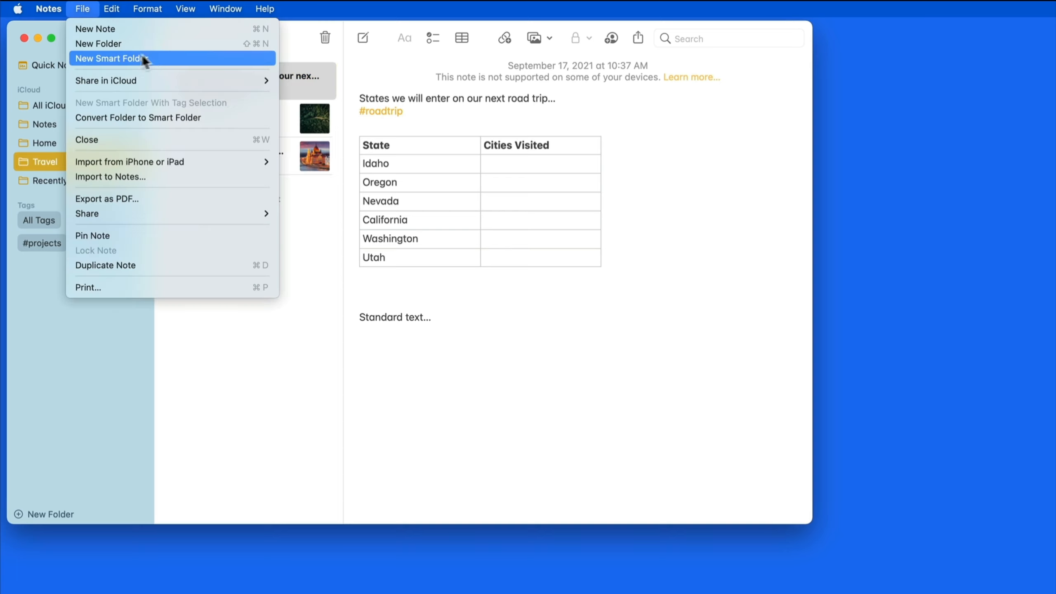
left_click(165, 59)
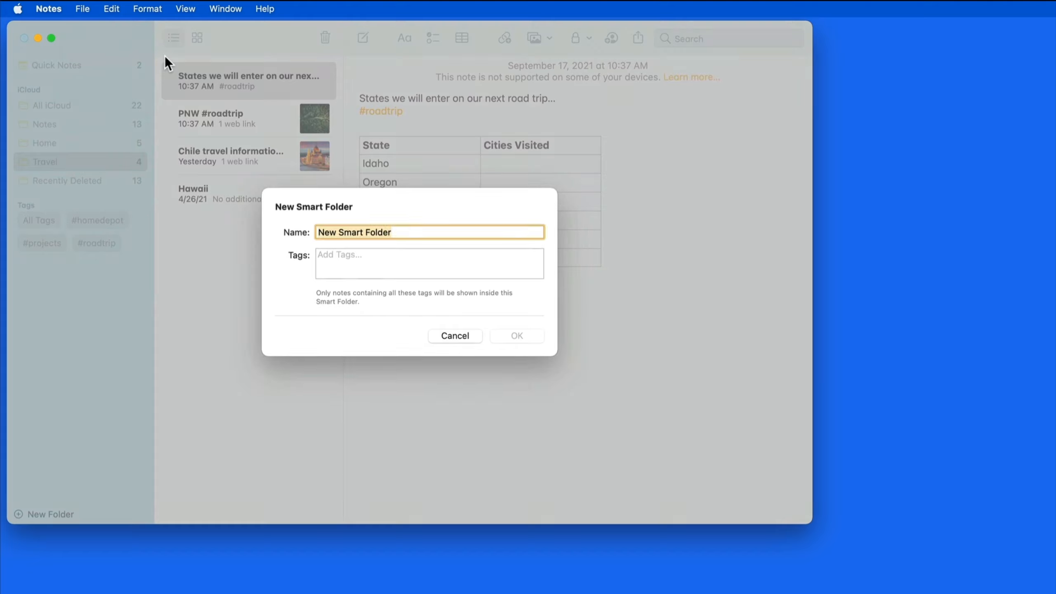
type("HomeDepot - Projects")
left_click(356, 264)
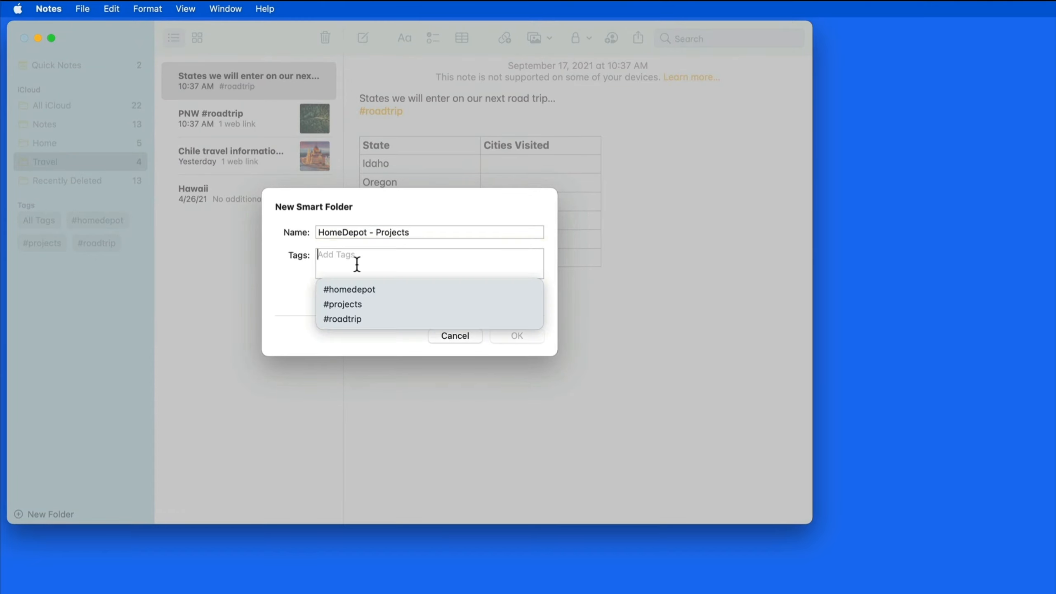
left_click(354, 291)
left_click(407, 262)
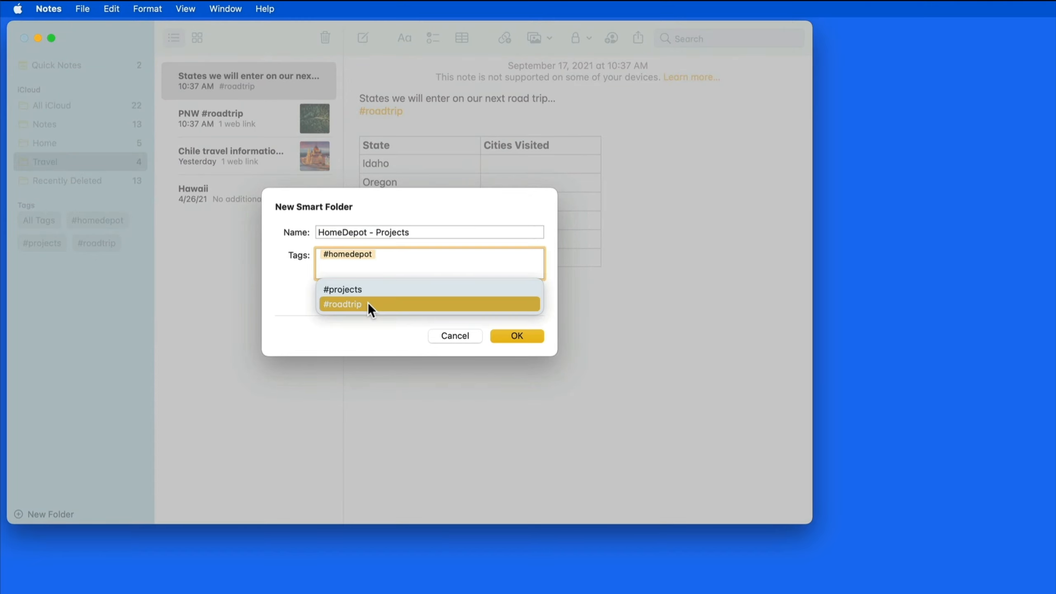
left_click(376, 289)
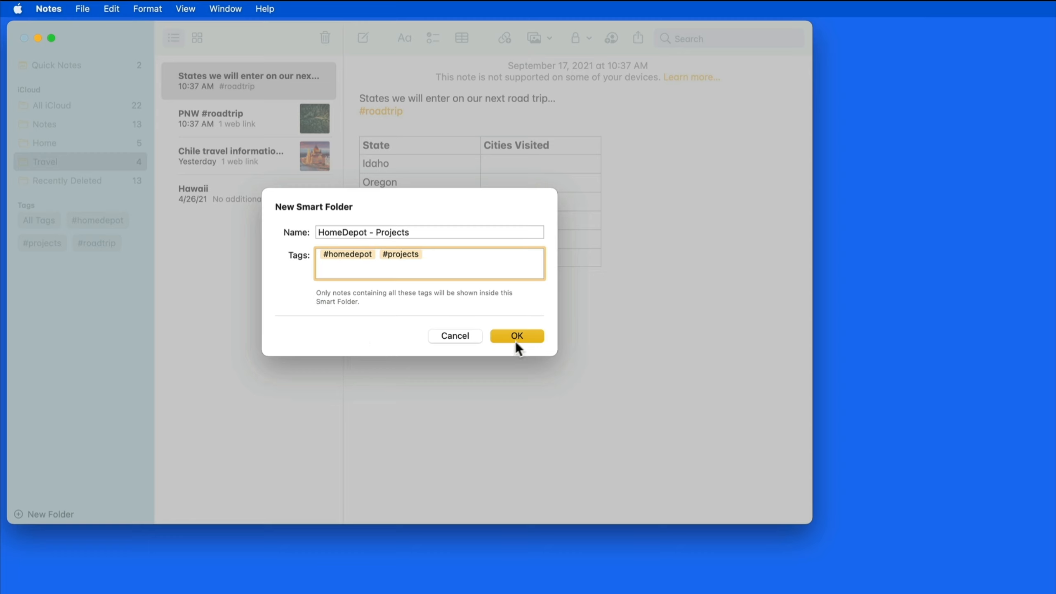
left_click(527, 336)
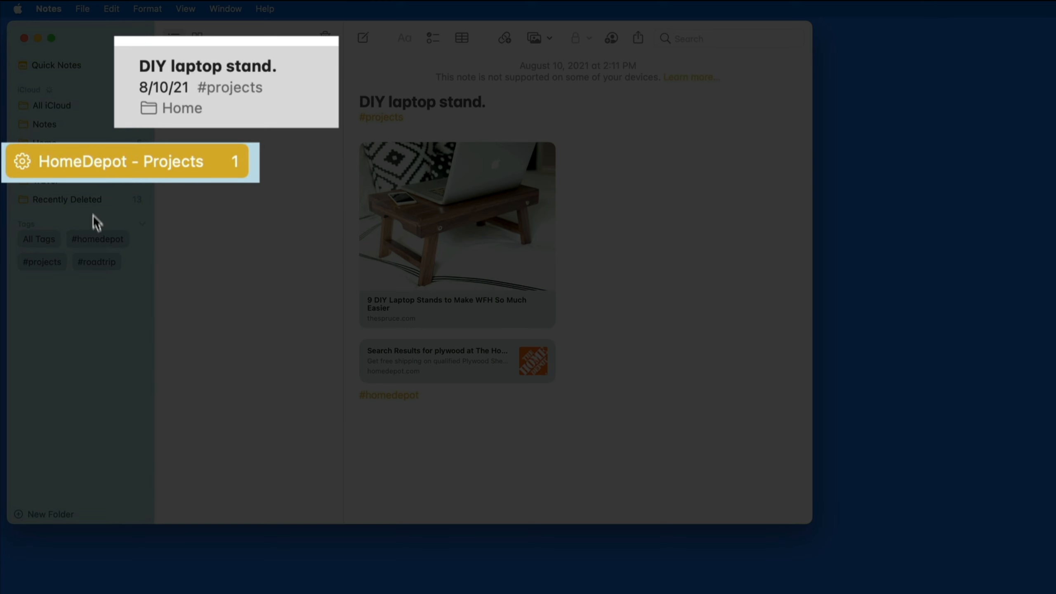
mouse_move(87, 163)
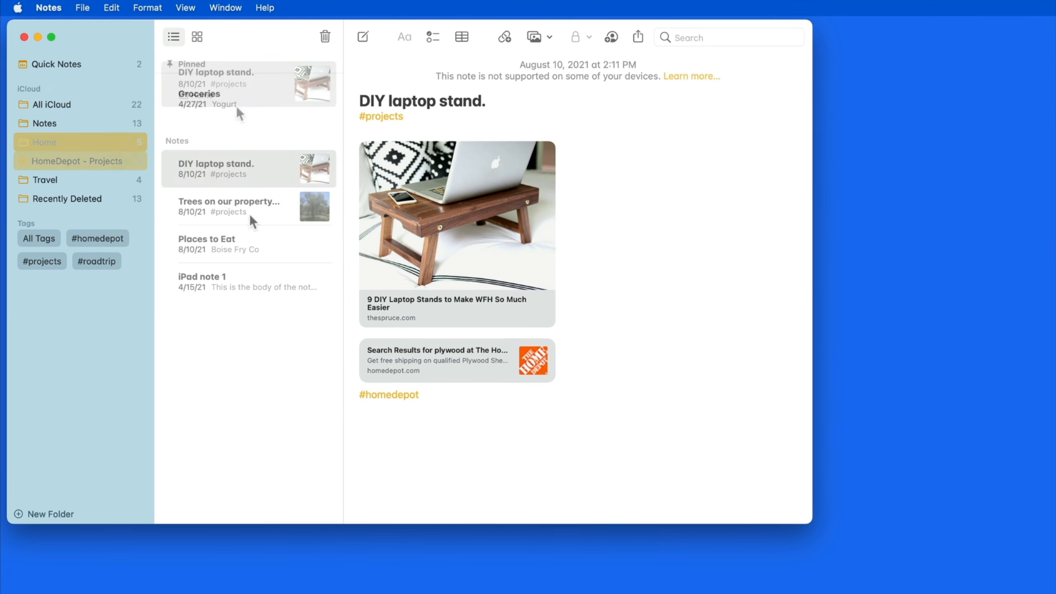
Add a #homedepot tag on a new line below #projects in the Trees on our property note.
left_click(249, 212)
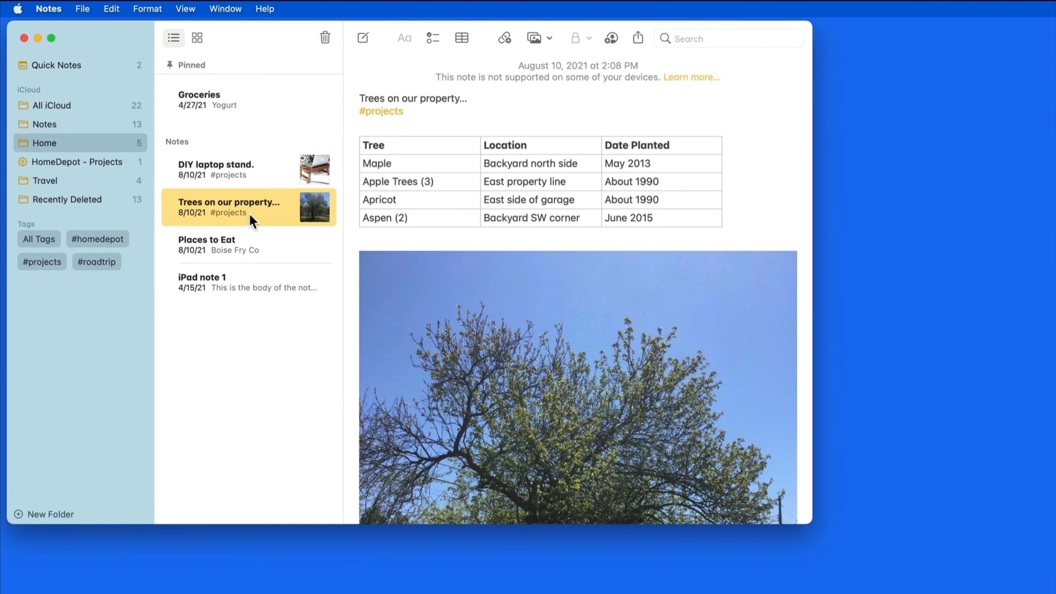
left_click(439, 114)
key("Return")
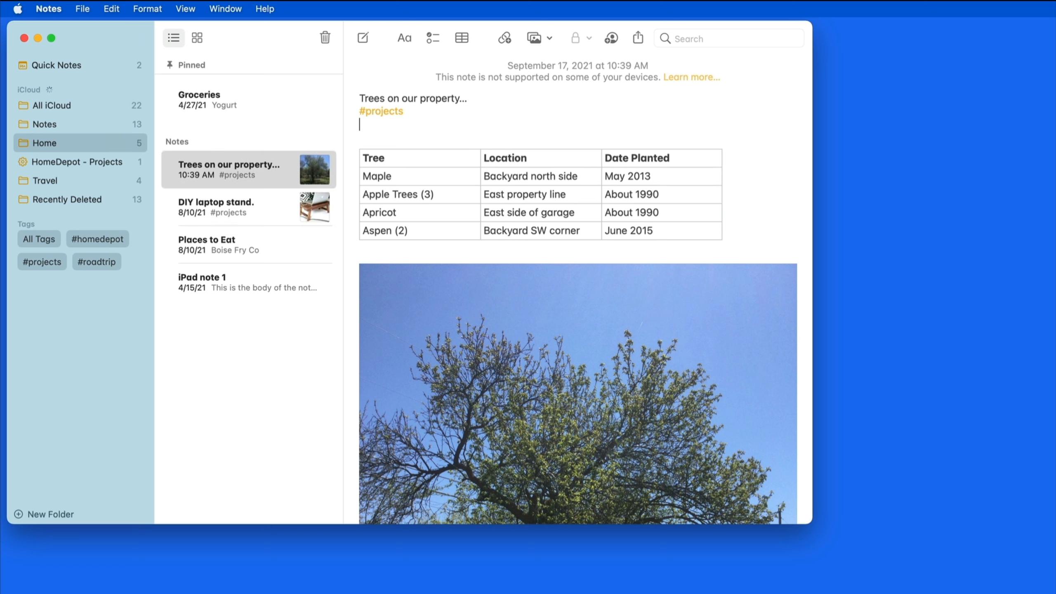
type("#")
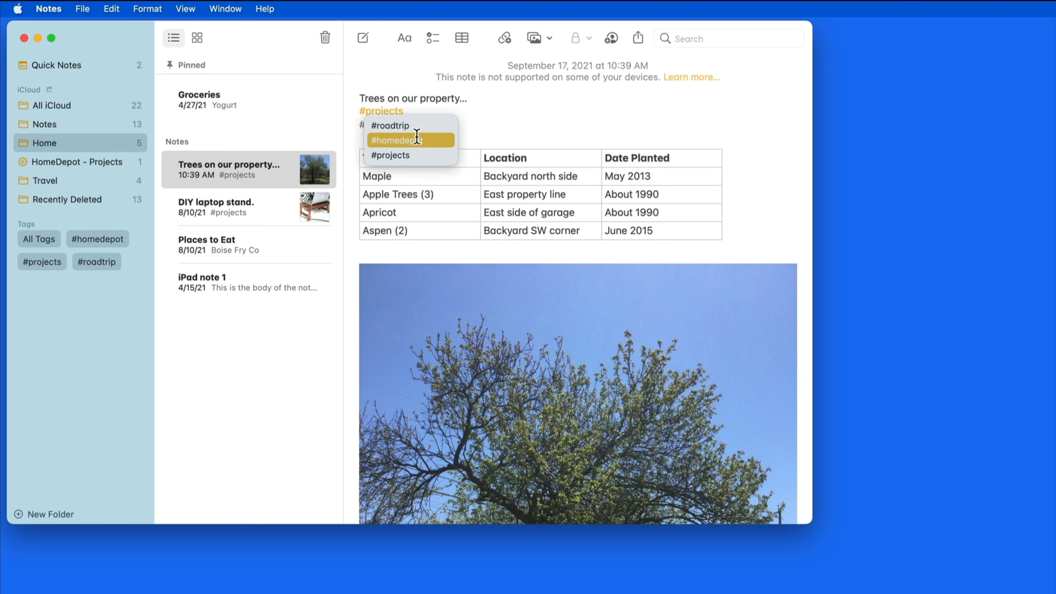
left_click(417, 141)
left_click(285, 348)
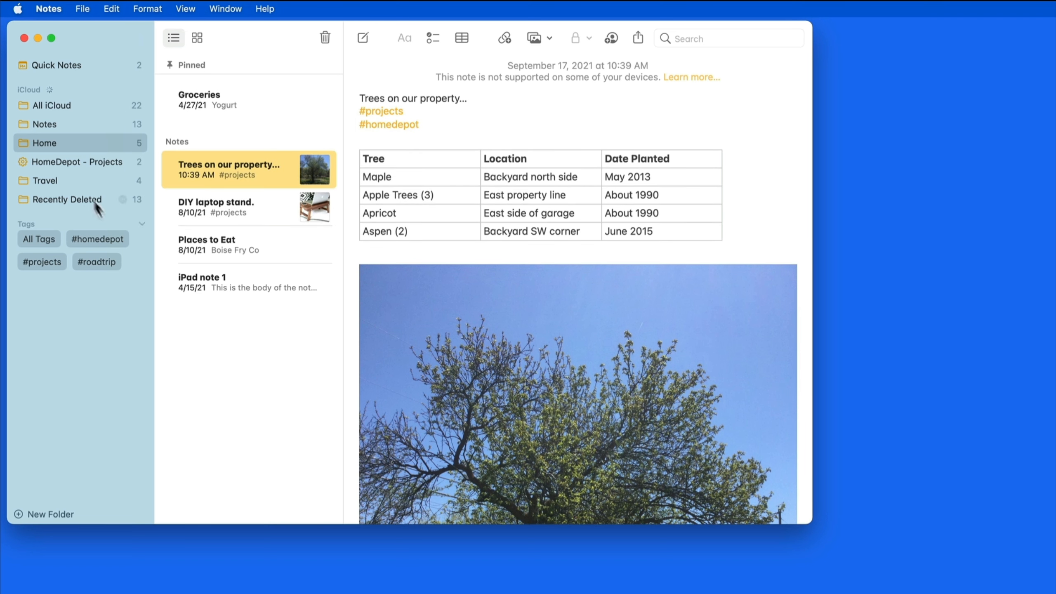
Browse the HomeDepot - Projects smart folder's Trees and DIY laptop stand notes.
left_click(80, 164)
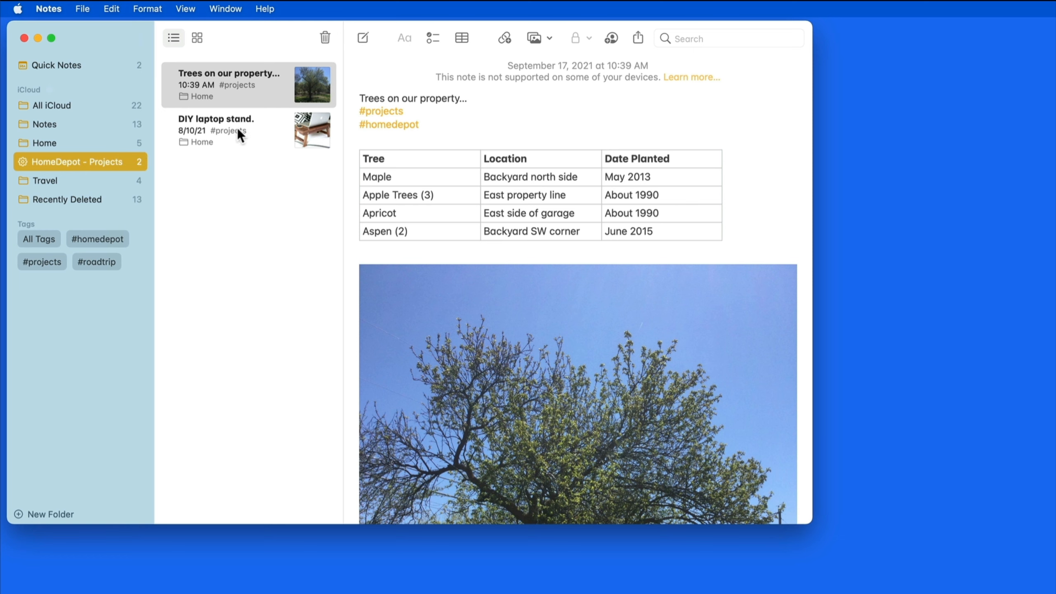
left_click(256, 101)
left_click(257, 122)
left_click(259, 87)
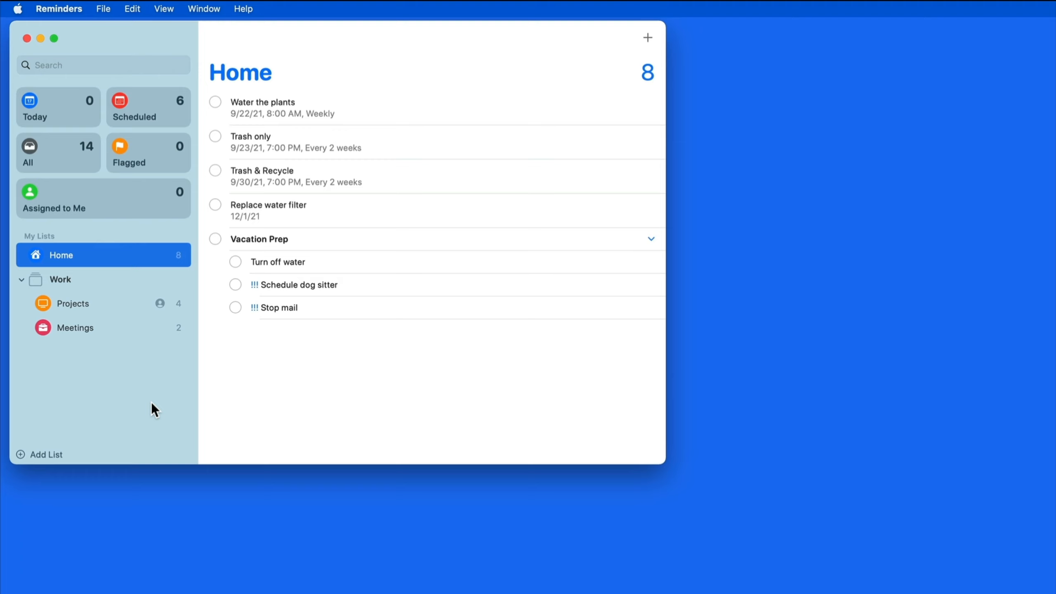
Tag the Water the plants reminder with #chores.
double_click(399, 105)
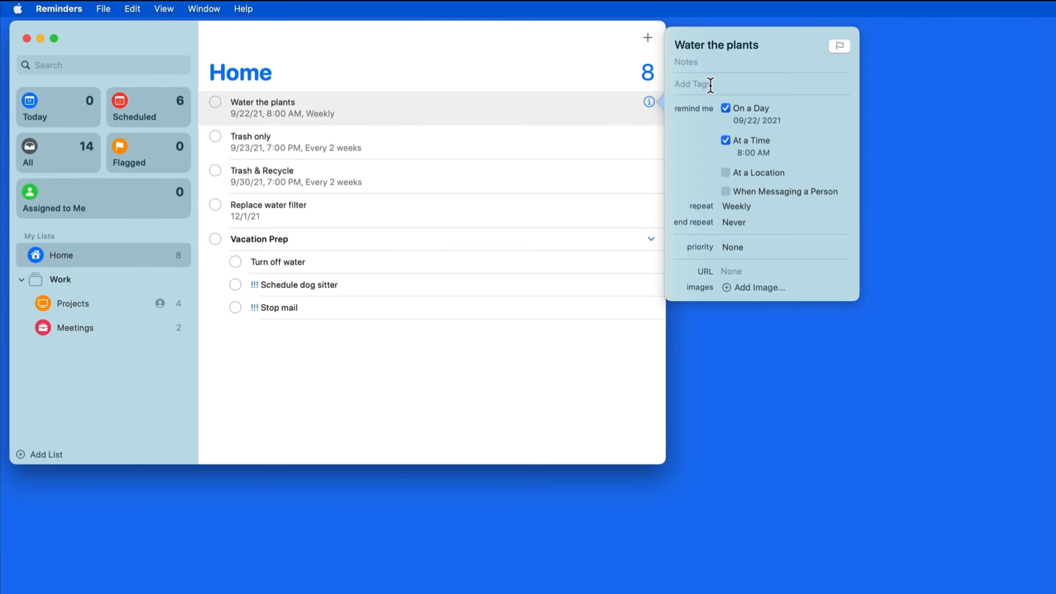
left_click(713, 84)
type("chores")
key("Return")
left_click(417, 142)
Tag the Trash only and Trash & Recycle reminders with #chores.
left_click(648, 136)
left_click(699, 84)
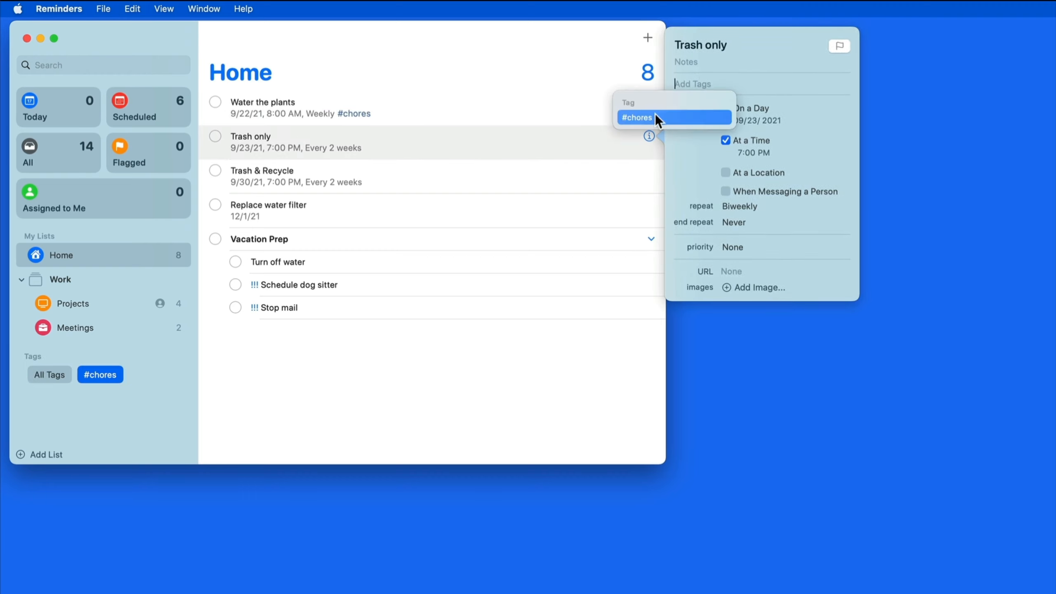
left_click(655, 116)
left_click(543, 177)
left_click(649, 170)
left_click(706, 90)
left_click(665, 123)
left_click(519, 206)
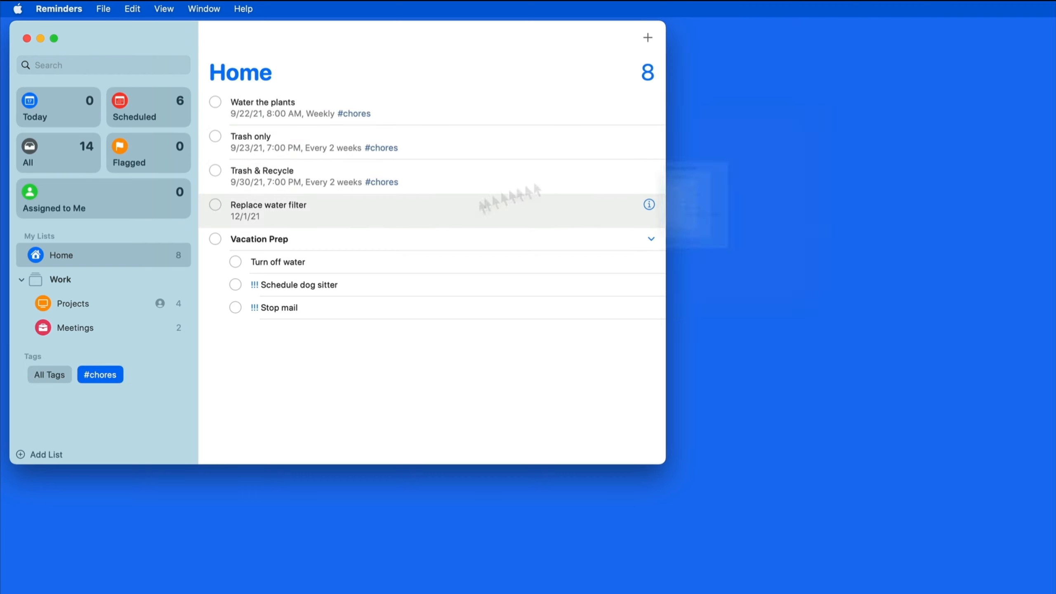
Tag Replace water filter, Turn off water and Schedule dog sitter with #chores.
left_click(649, 204)
left_click(692, 139)
left_click(642, 176)
left_click(447, 256)
key("super+i")
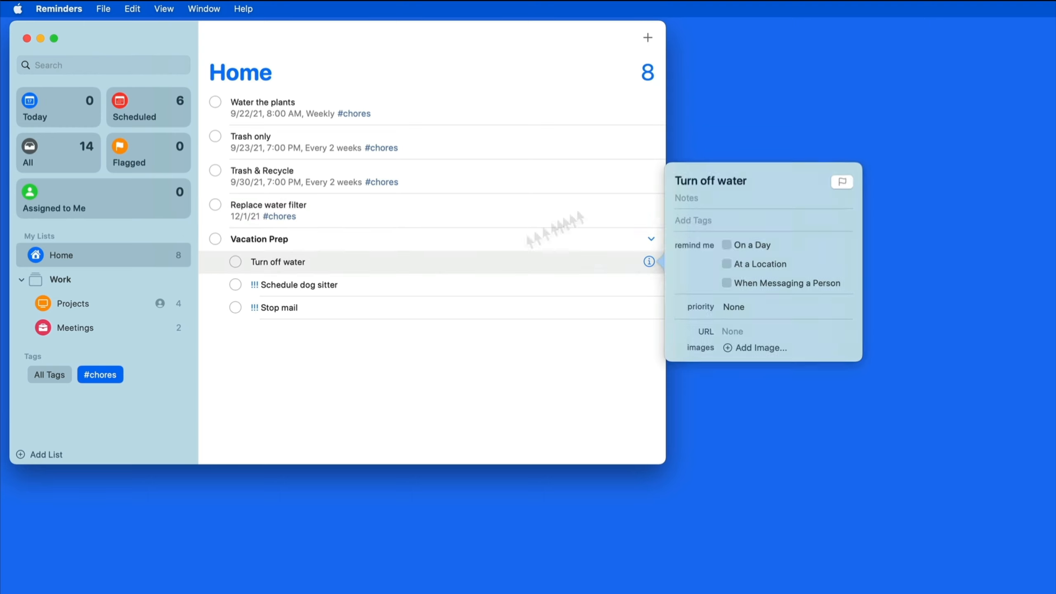
left_click(692, 220)
left_click(664, 250)
left_click(503, 281)
key("super+i")
left_click(692, 254)
left_click(683, 284)
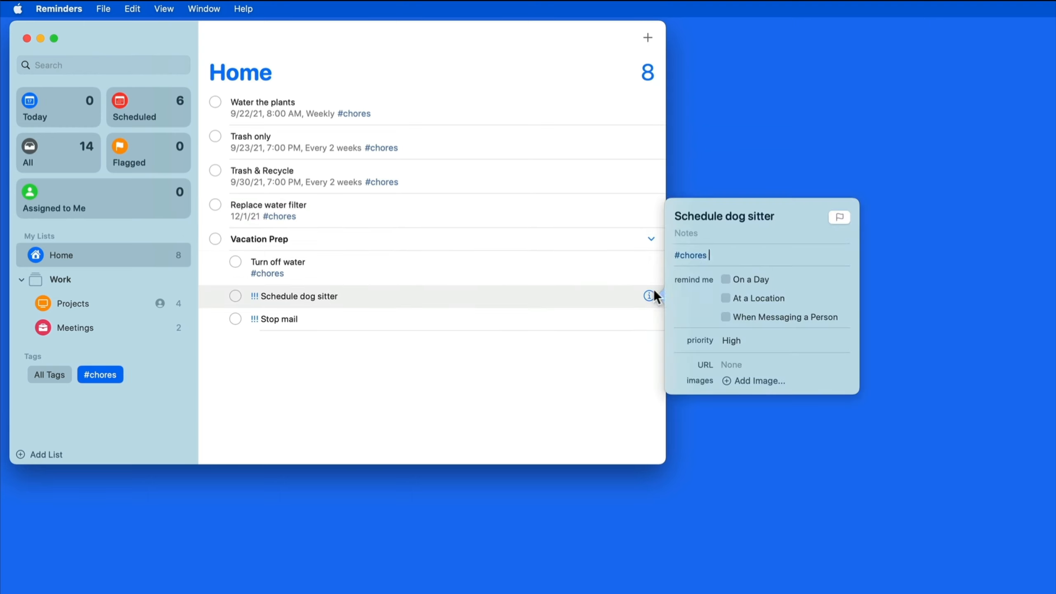
Tag the Stop mail reminder with #chores, then show the All Tags view.
left_click(623, 309)
key("super+i")
left_click(701, 287)
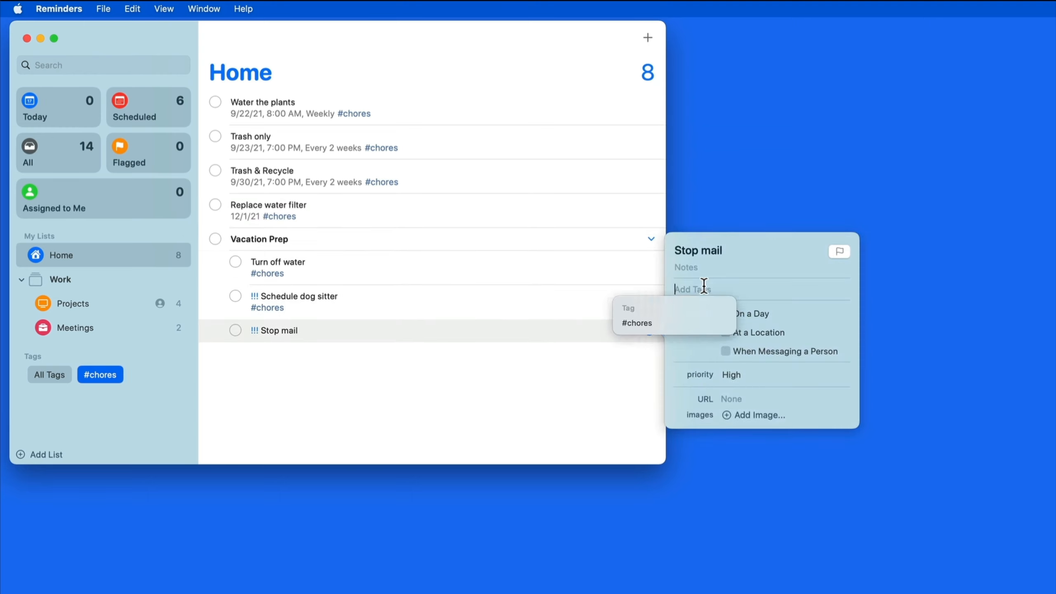
left_click(673, 320)
left_click(606, 383)
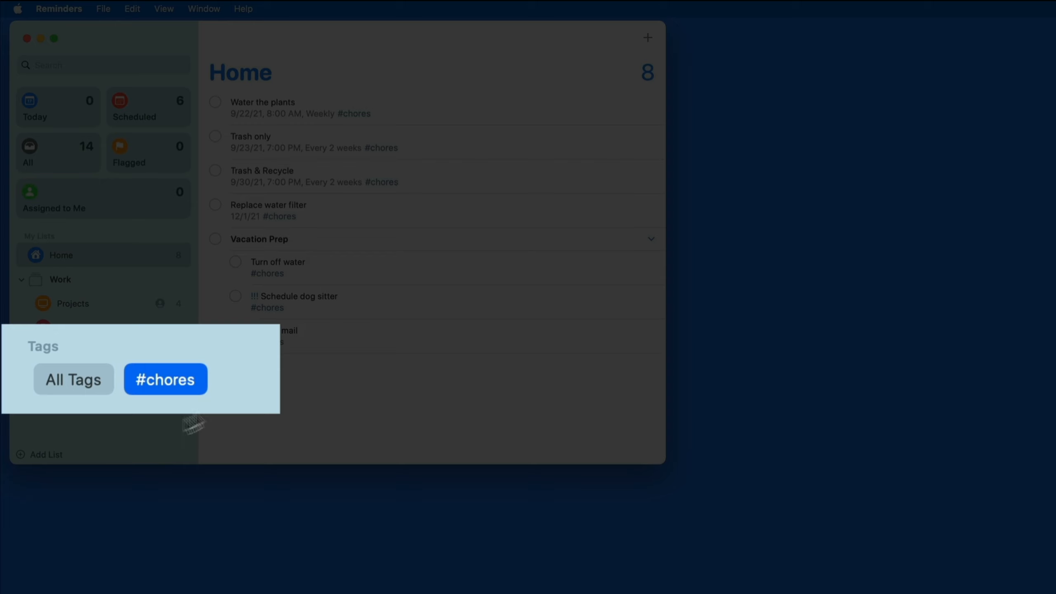
left_click(137, 424)
left_click(51, 376)
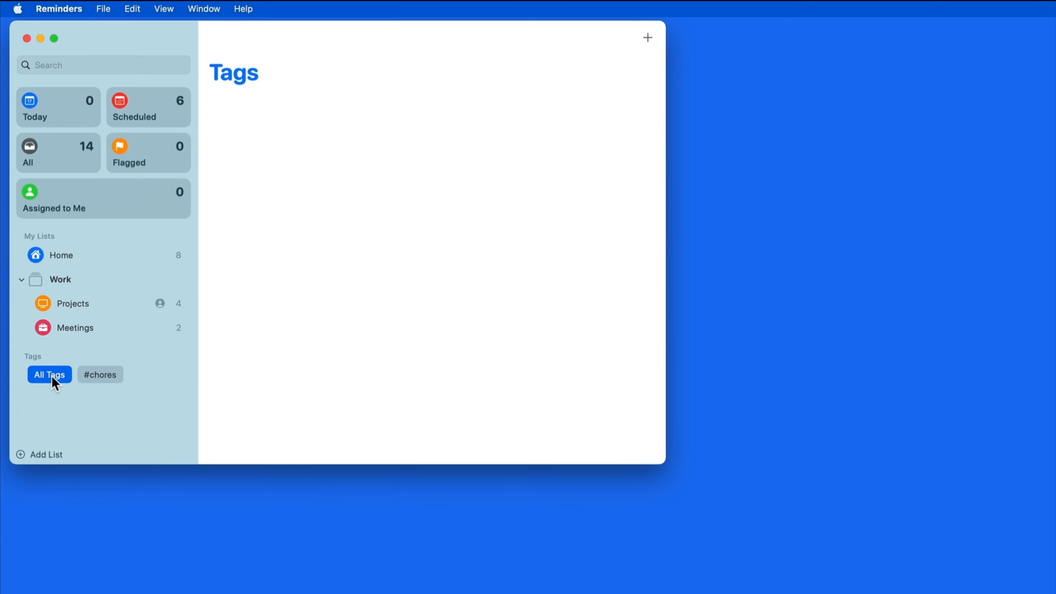
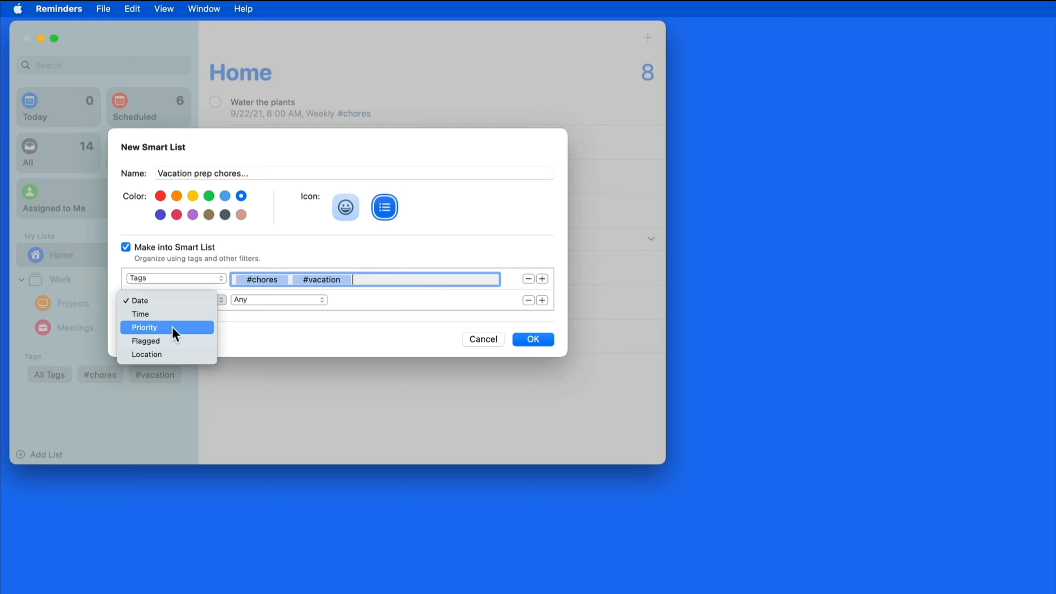
Add a Priority > High filter, create the Vacation prep smart list, and move it under Home.
left_click(171, 327)
left_click(259, 300)
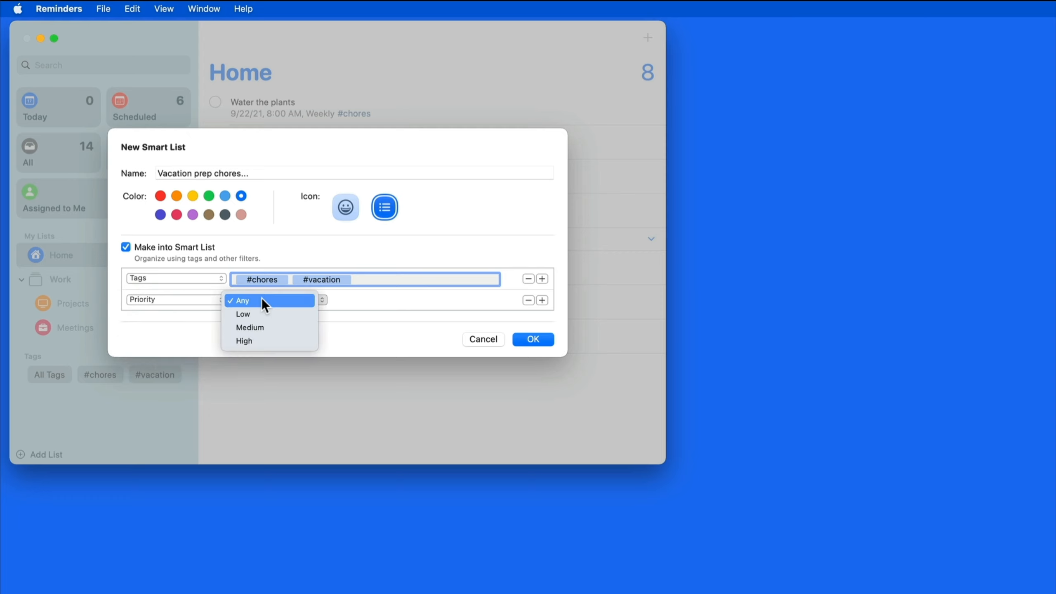
left_click(265, 340)
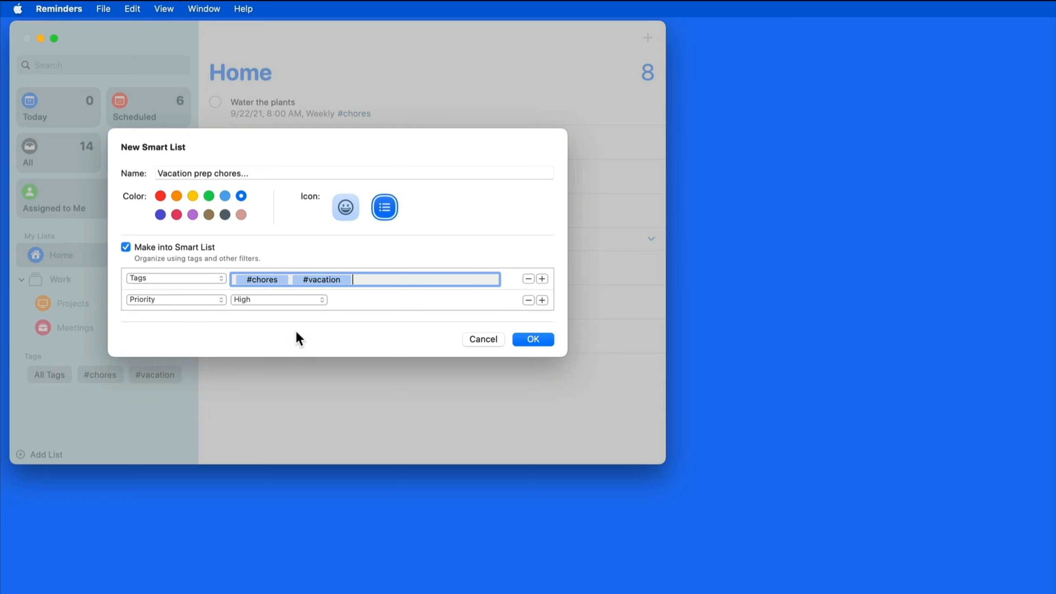
left_click(532, 339)
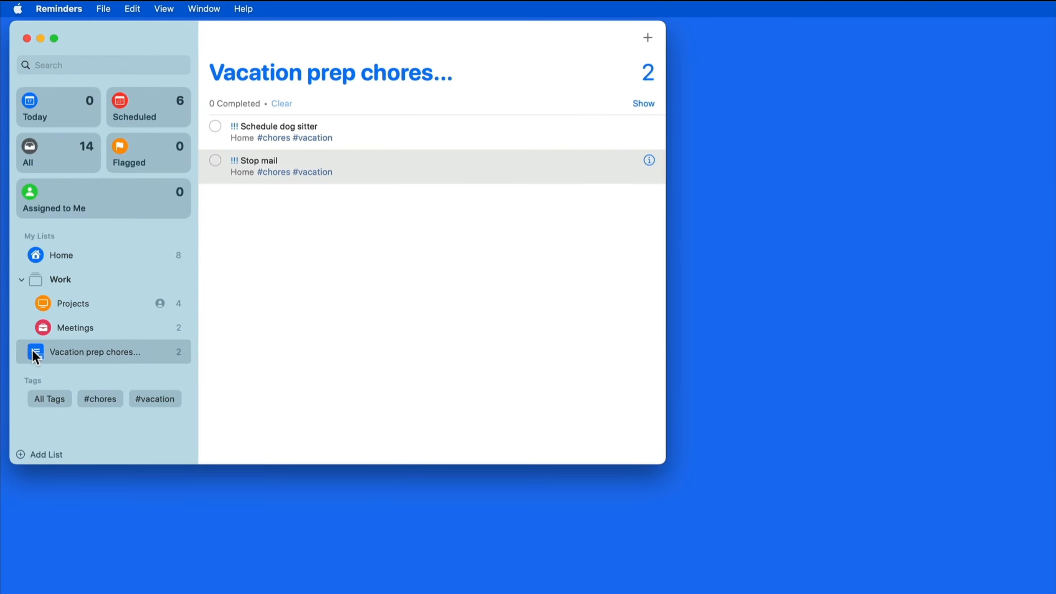
left_click_drag(32, 350, 43, 266)
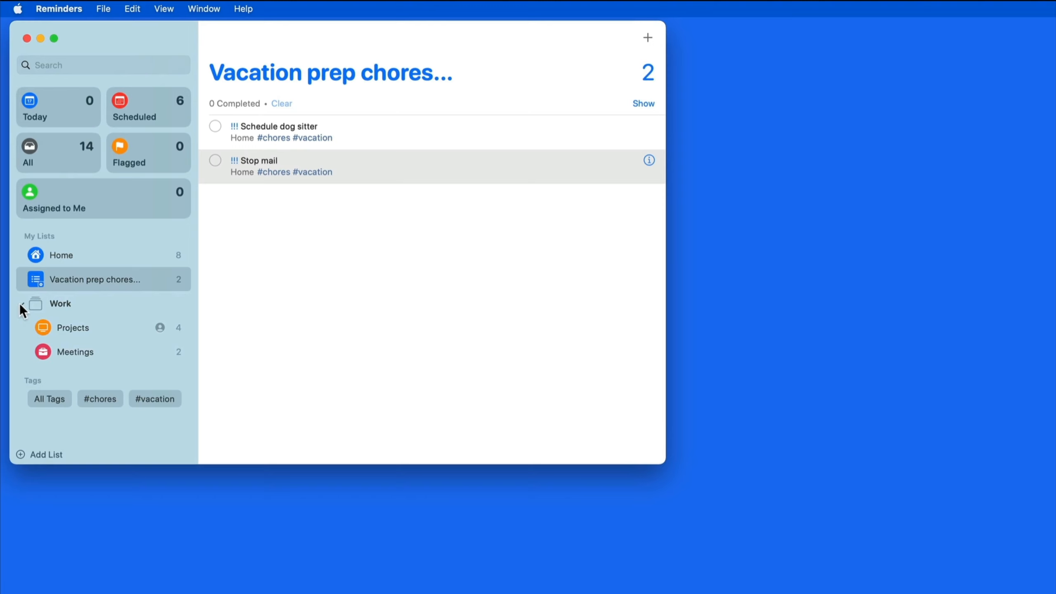
left_click(21, 304)
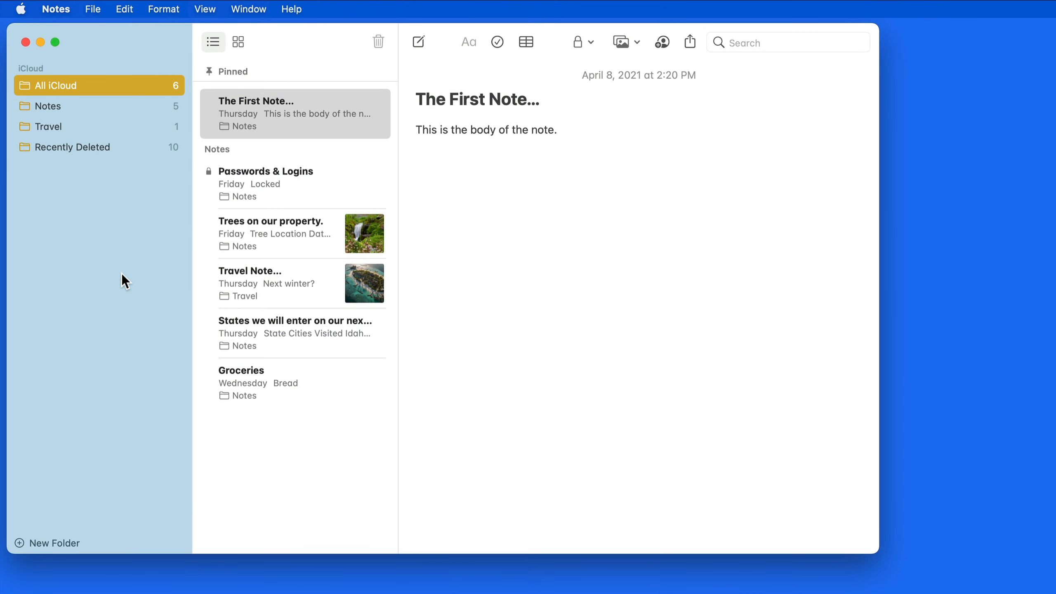
Open the Trees on our property note and show its sharing destinations.
left_click(278, 232)
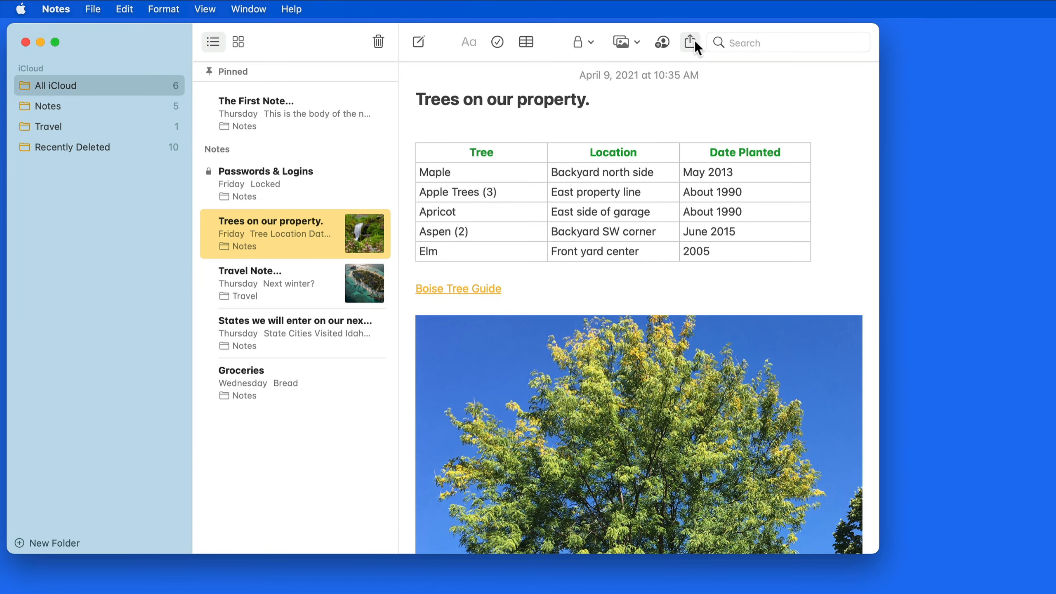
left_click(691, 41)
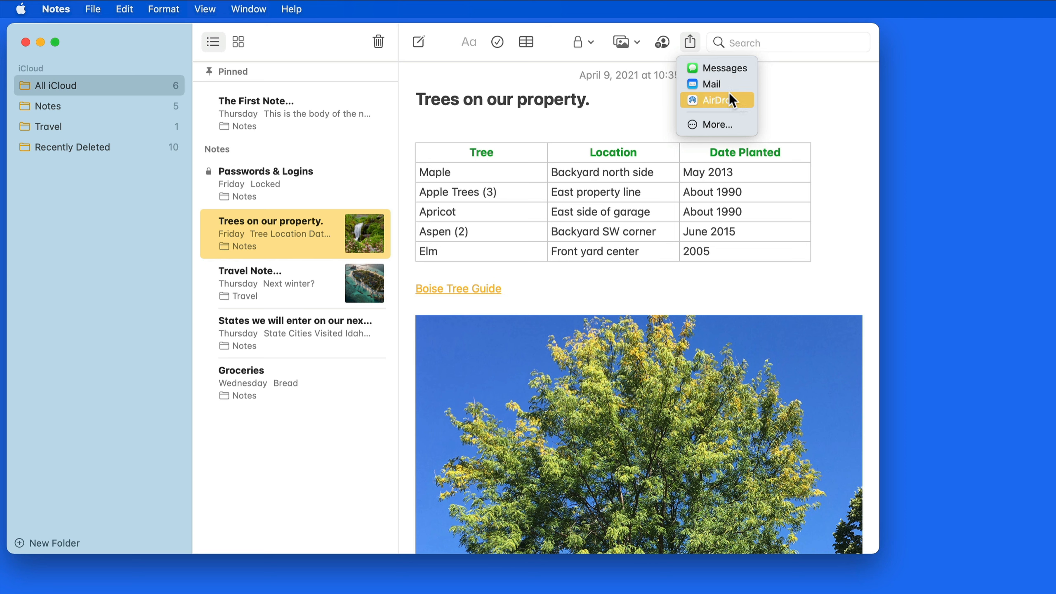
Enable Day One under Share Menu in System Preferences Extensions, then close that window.
left_click(743, 127)
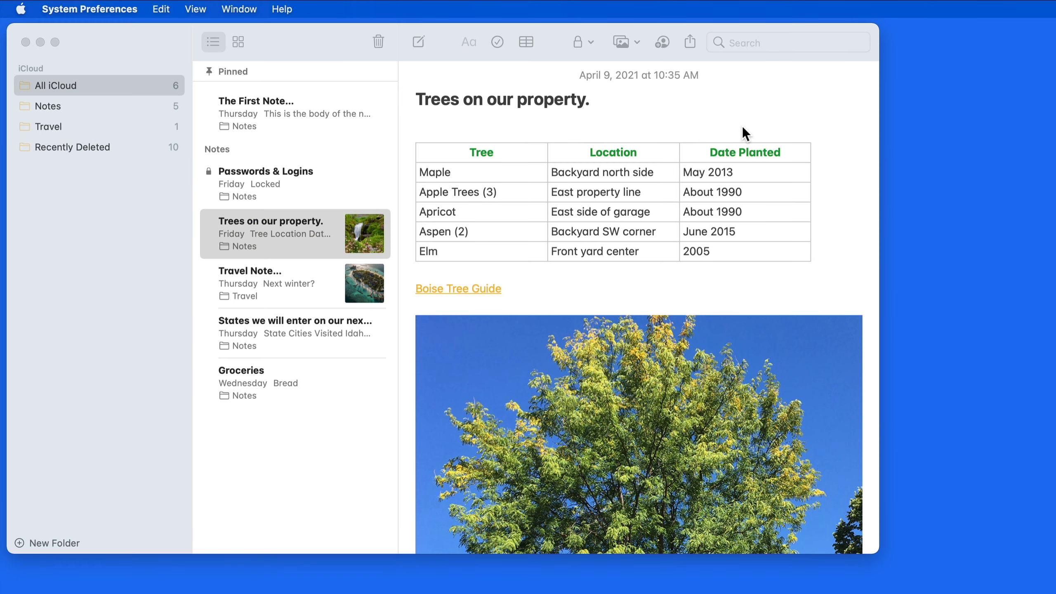
left_click_drag(742, 127, 698, 109)
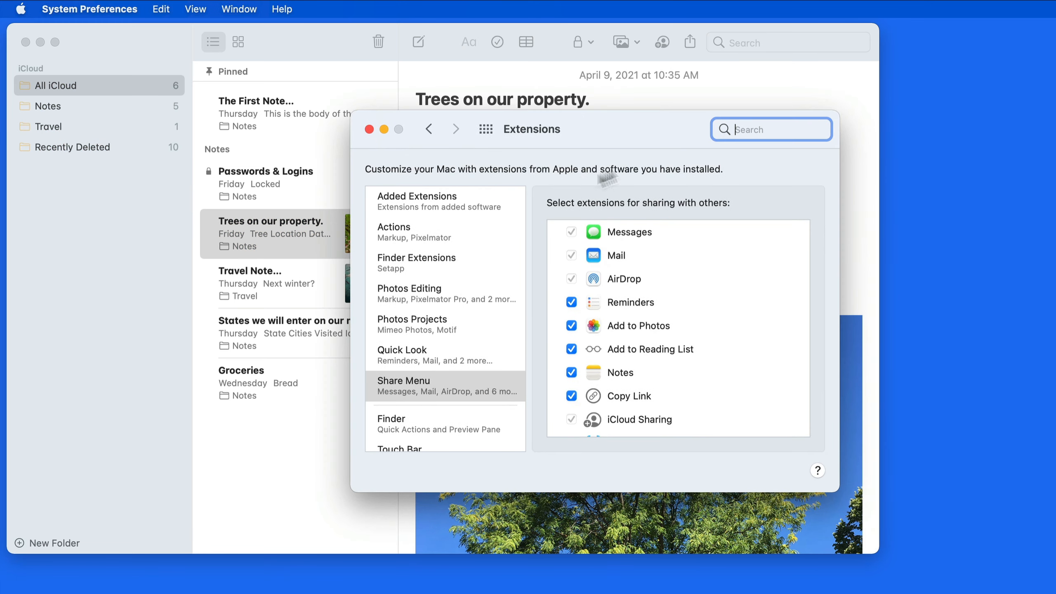
left_click(513, 384)
scroll(720, 389, "down", 3)
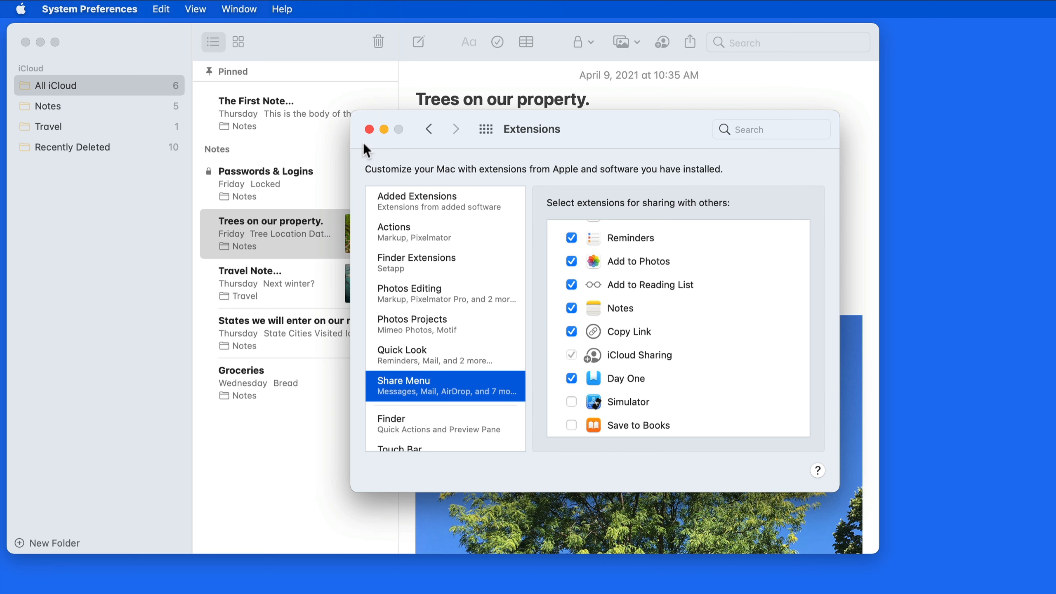
left_click(369, 130)
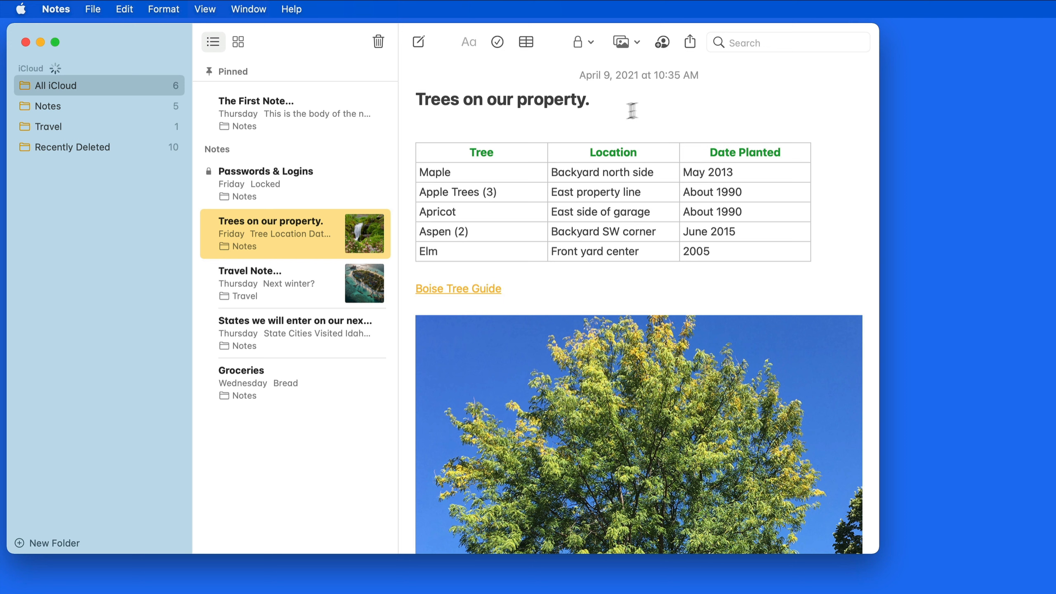
Confirm Day One now appears among the share options, then open the Travel Note.
left_click(689, 42)
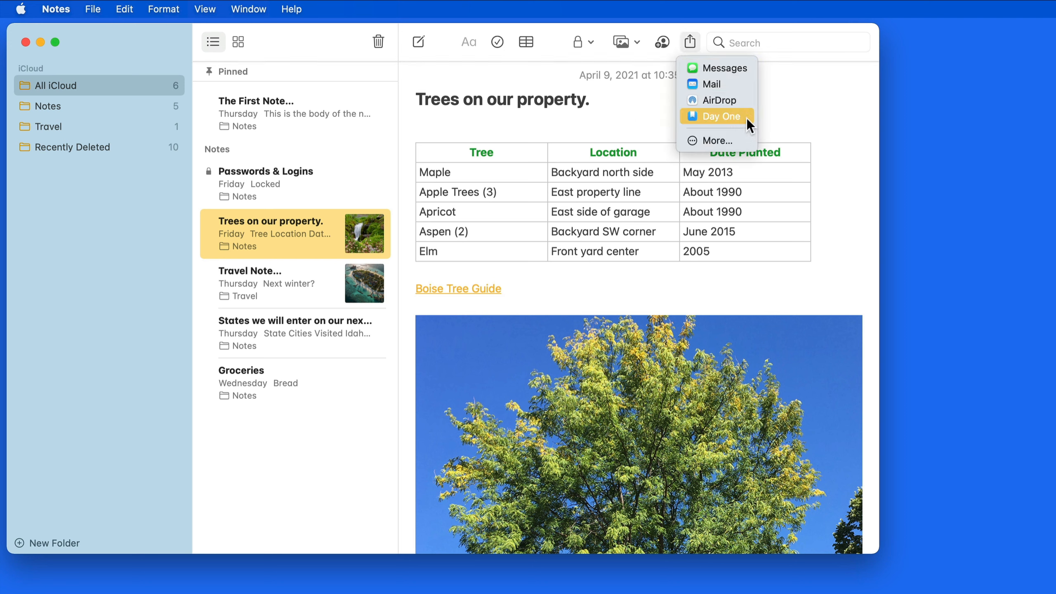
left_click(792, 98)
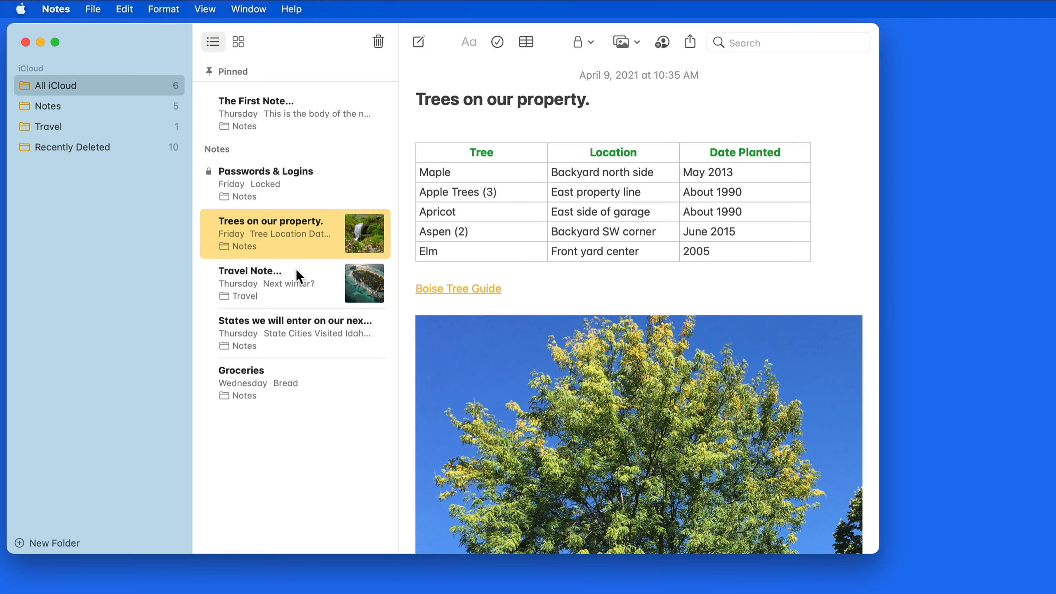
left_click(296, 270)
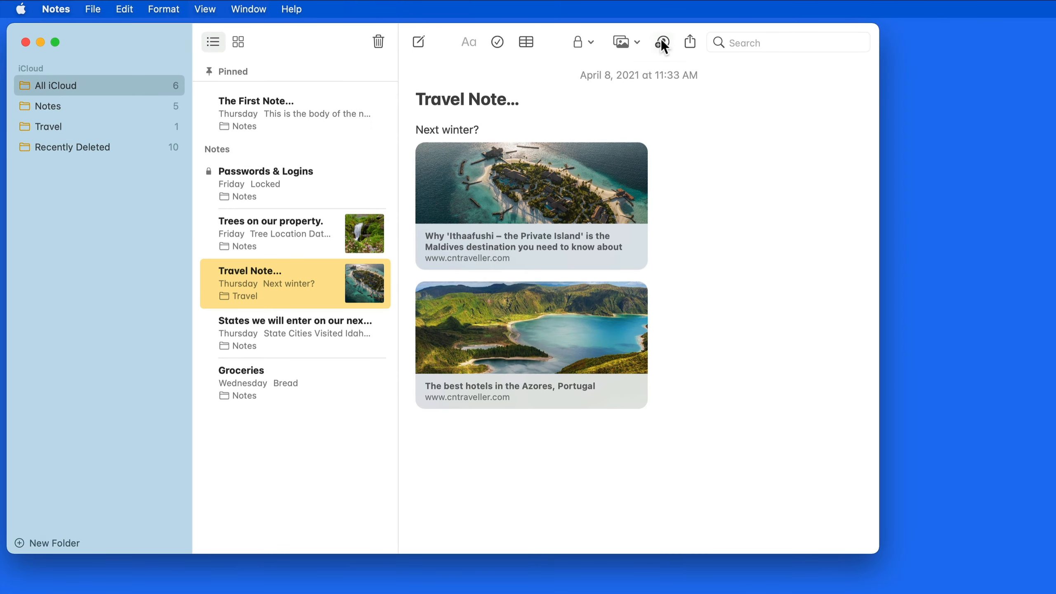
Share the Travel Note via Messages, letting only invited people make changes.
left_click(661, 38)
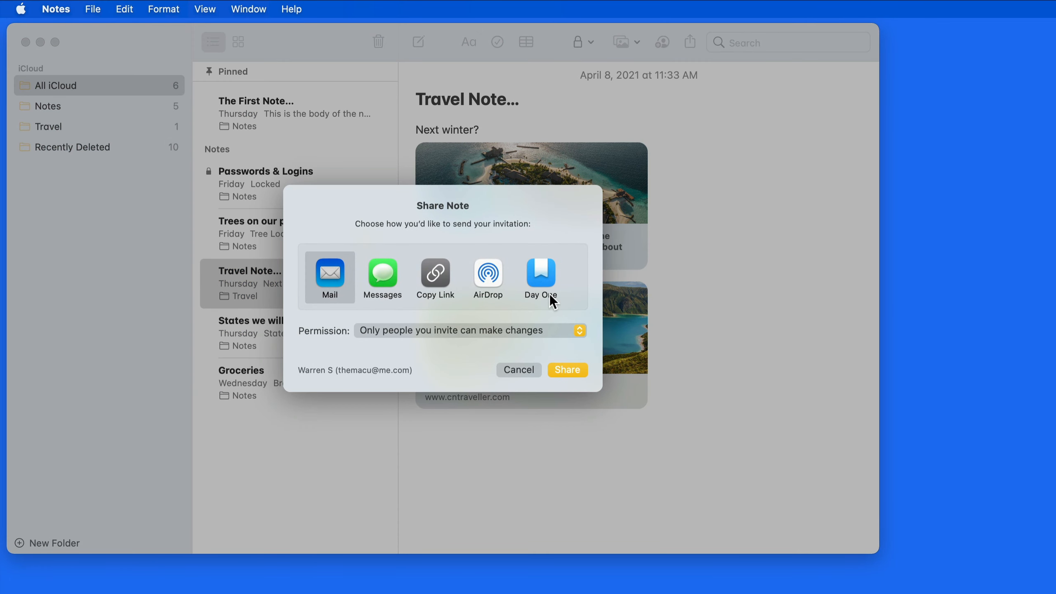
left_click(581, 333)
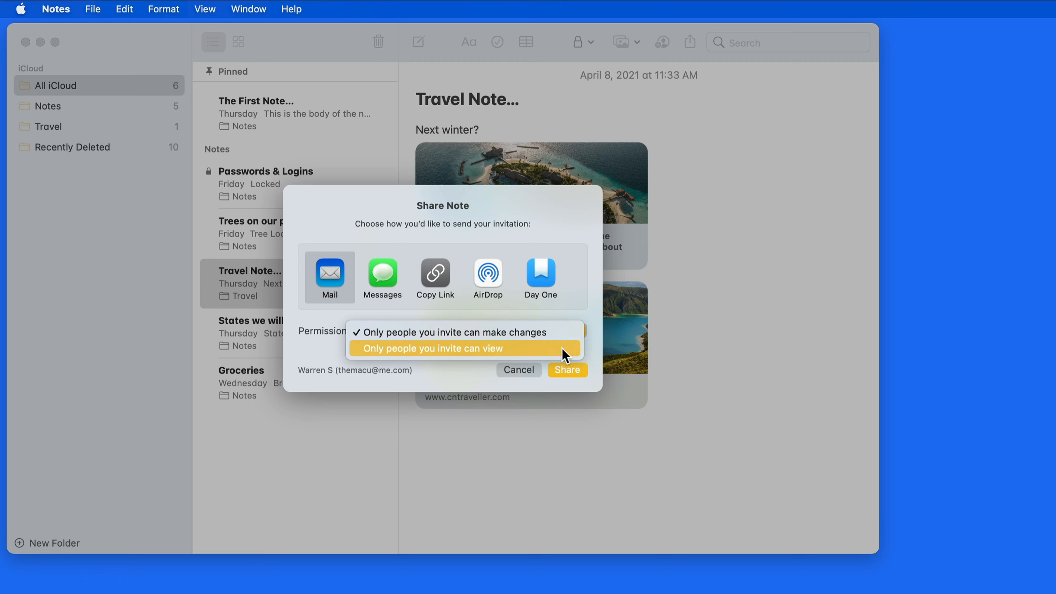
left_click(545, 329)
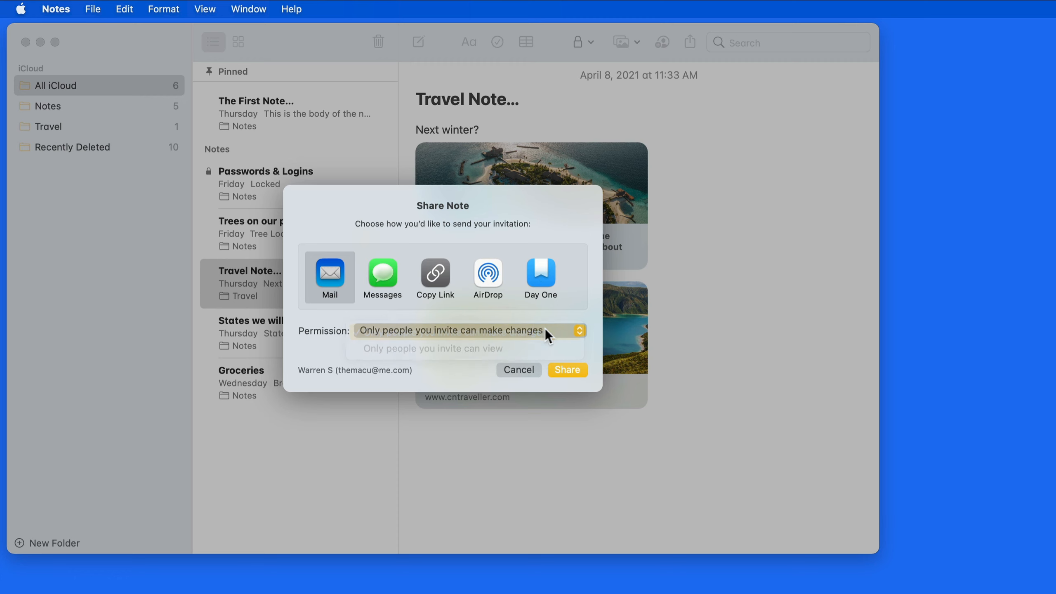
left_click(380, 276)
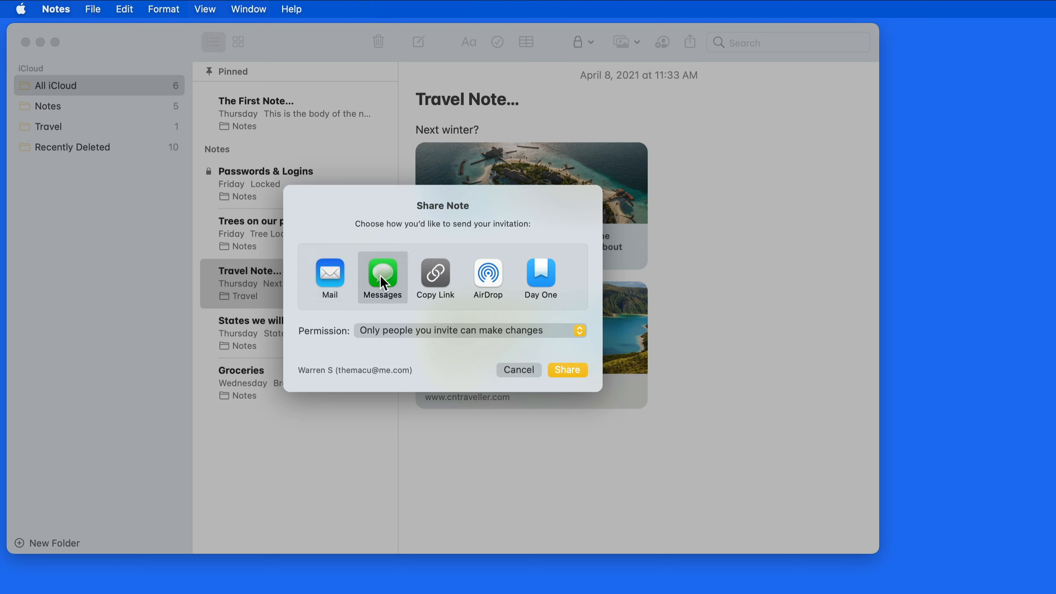
left_click(586, 368)
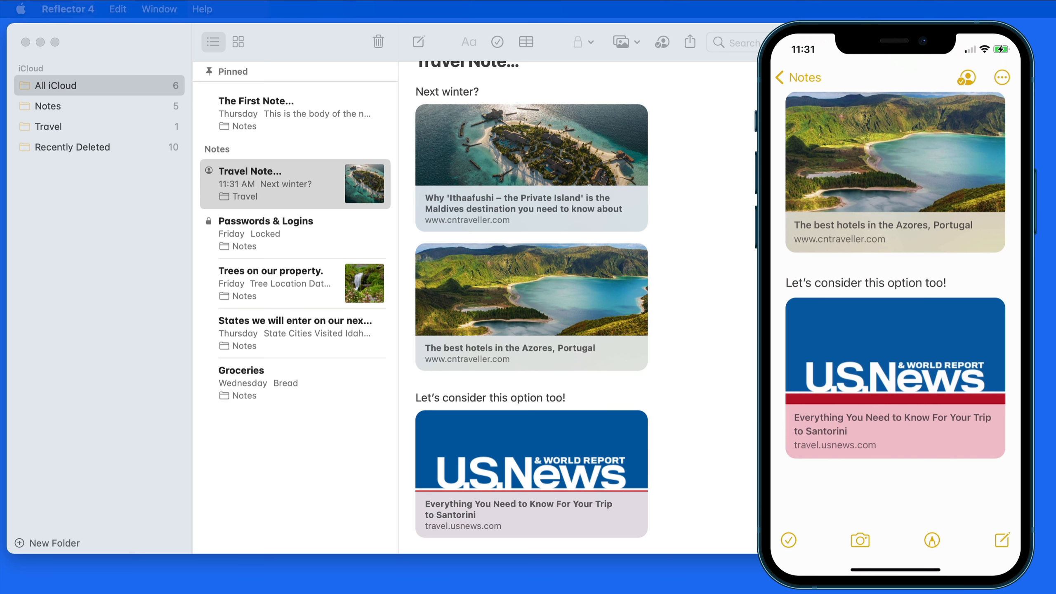
Bring Notes forward, then switch to the Newsletter Sample in Pages.
left_click(677, 453)
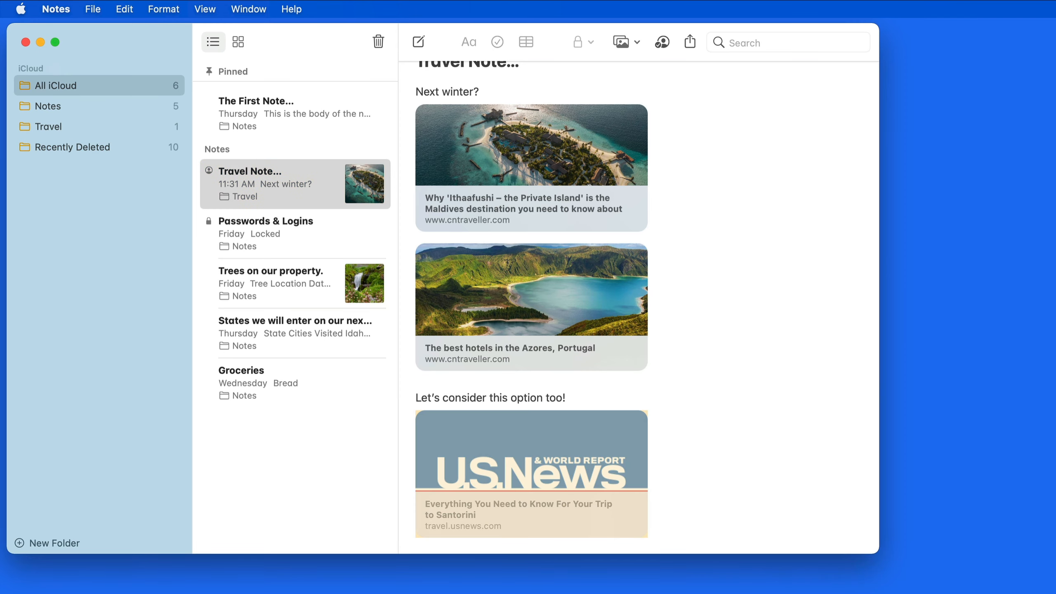
key("super+Tab")
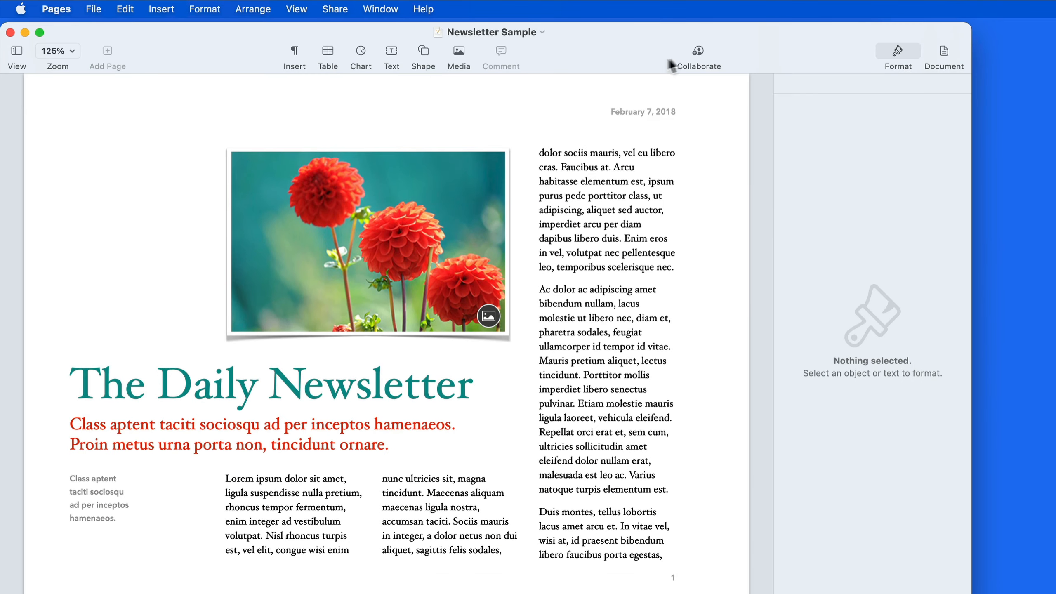
Review the Newsletter Sample's Collaborate options and cancel without sharing.
left_click(698, 51)
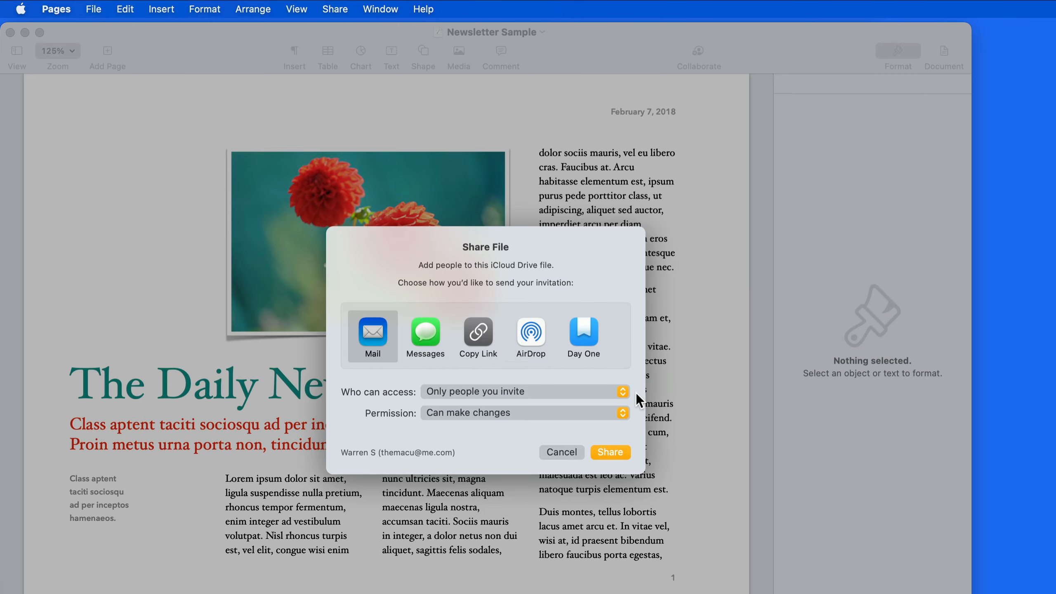
left_click(561, 452)
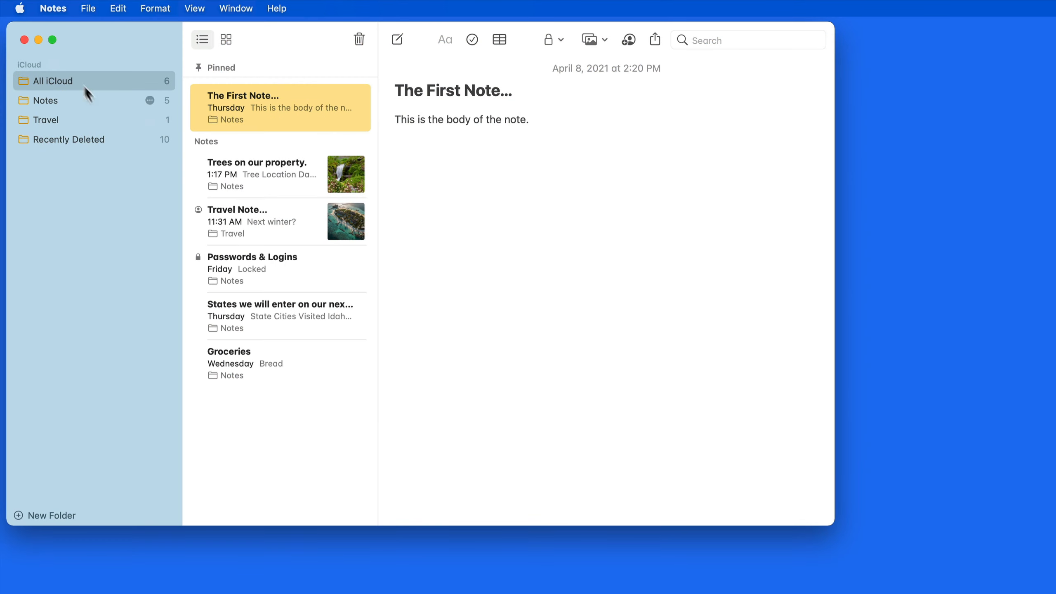
Import the zz Outline file from the iCloud Desktop via File > Import to Notes.
left_click(86, 8)
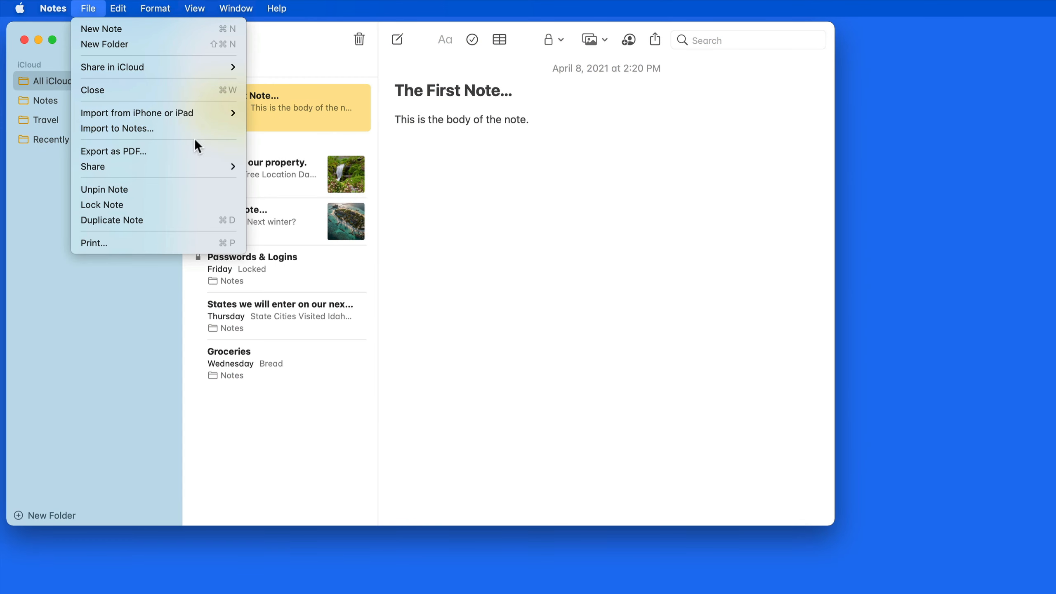
left_click(202, 130)
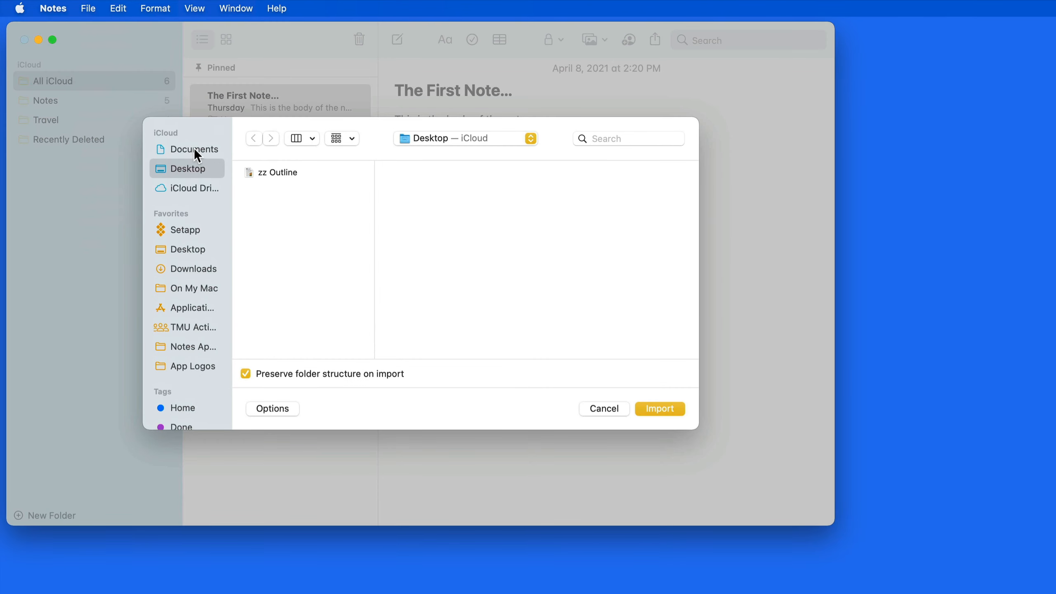
left_click(194, 149)
scroll(308, 204, "down", 3)
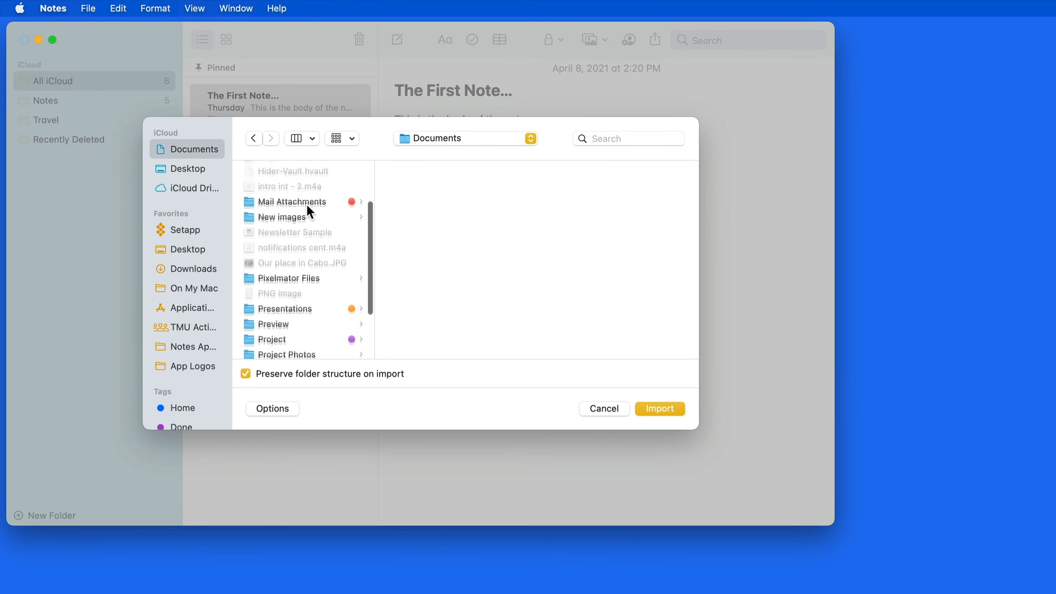
scroll(307, 204, "down", 3)
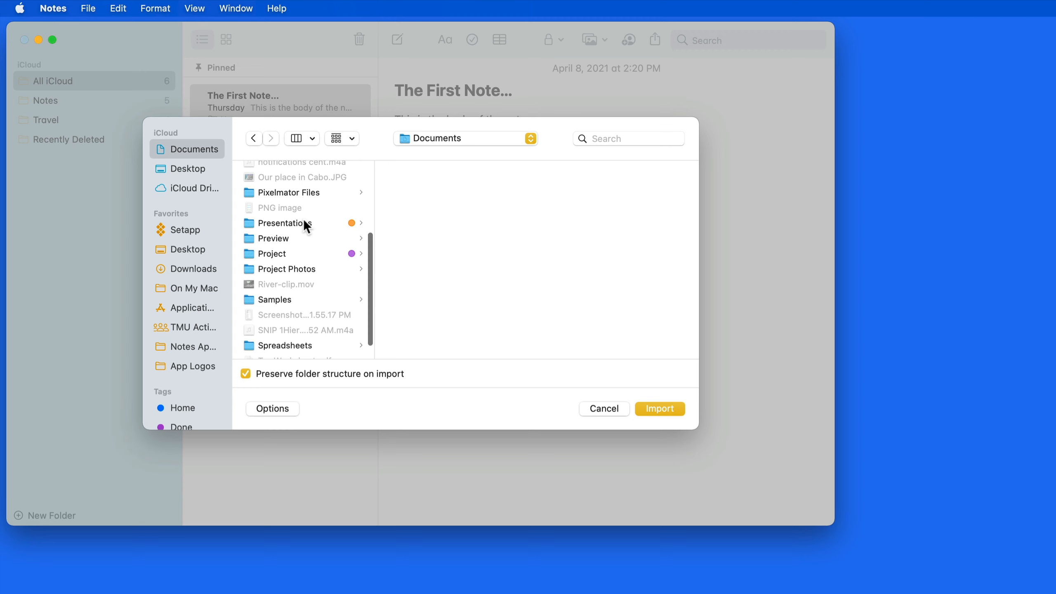
left_click(285, 299)
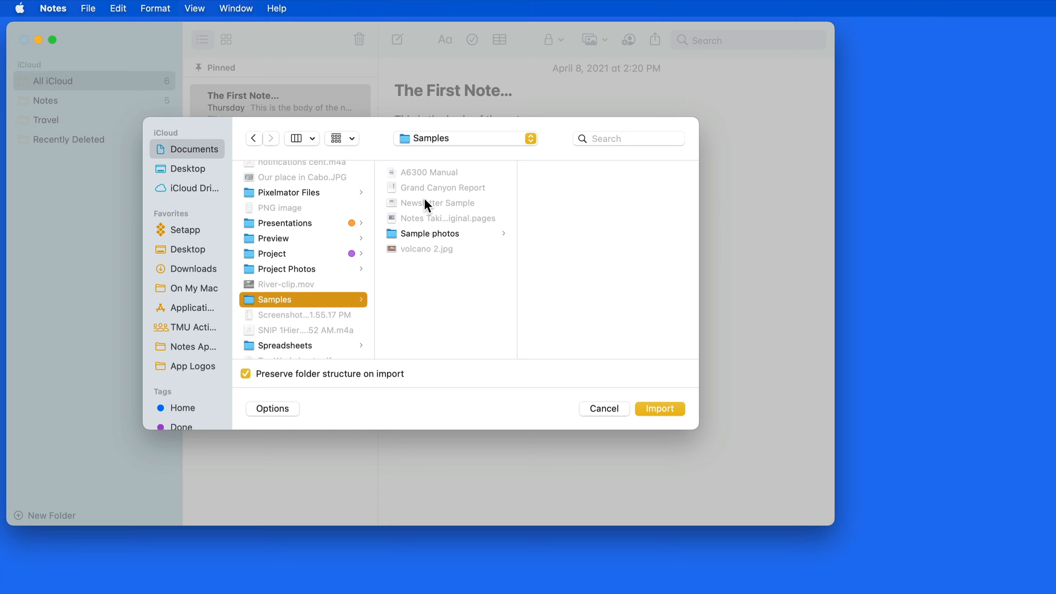
left_click(189, 166)
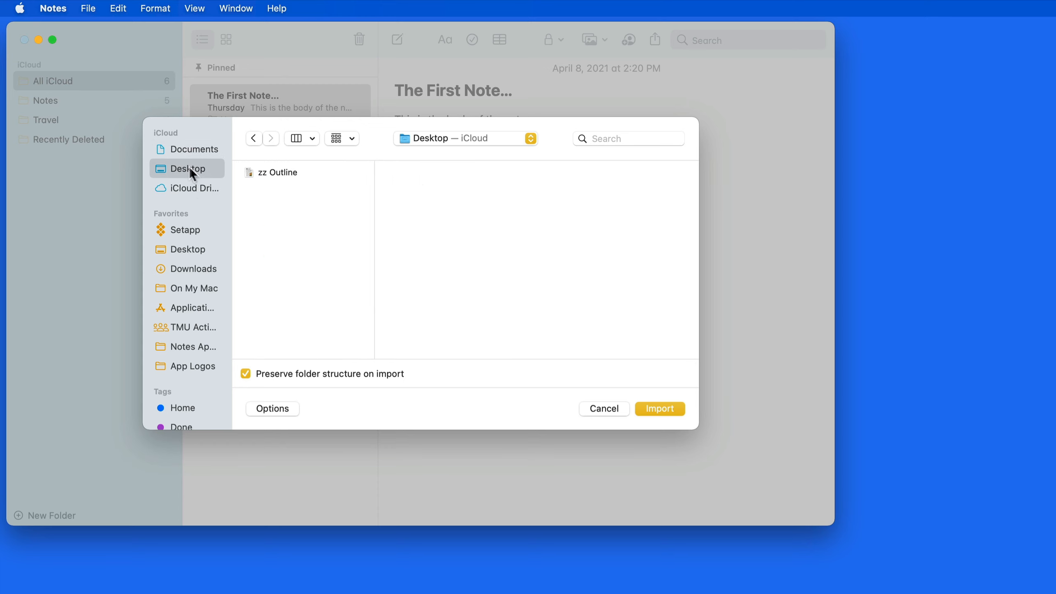
left_click(311, 172)
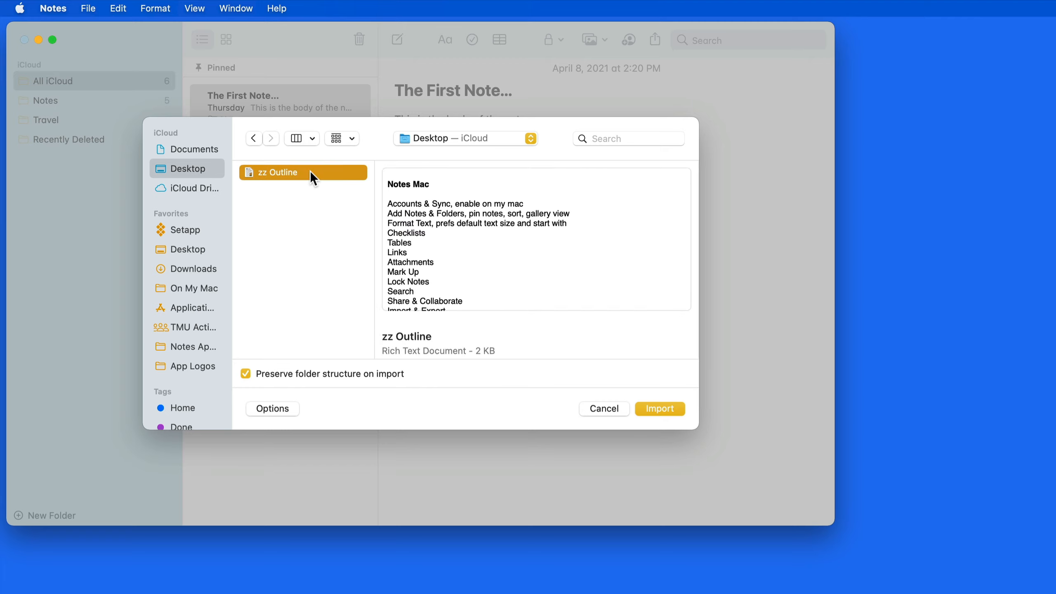
scroll(460, 341, "down", 5)
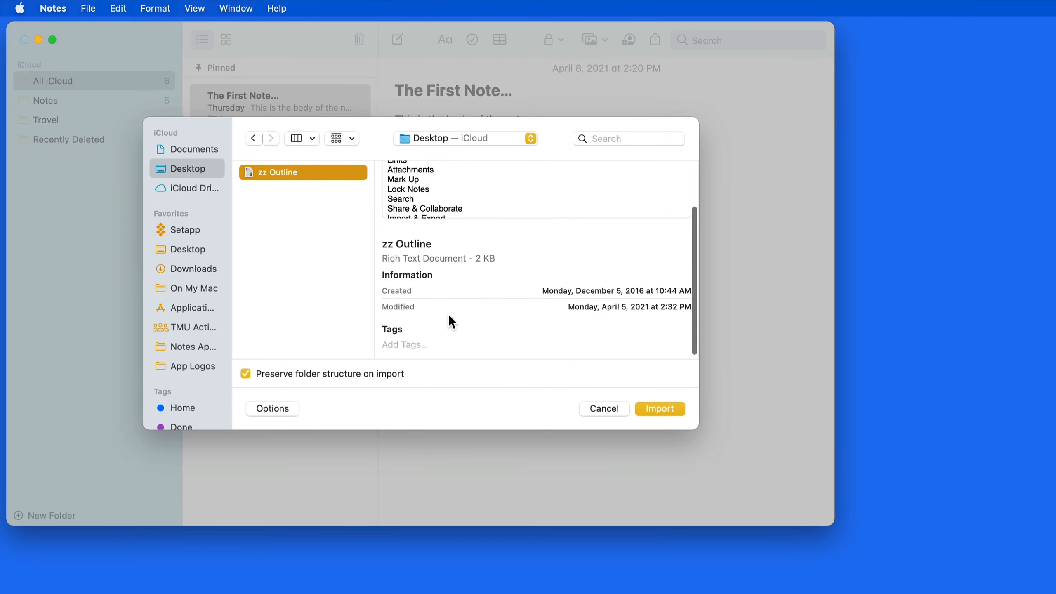
scroll(449, 313, "up", 5)
left_click(660, 410)
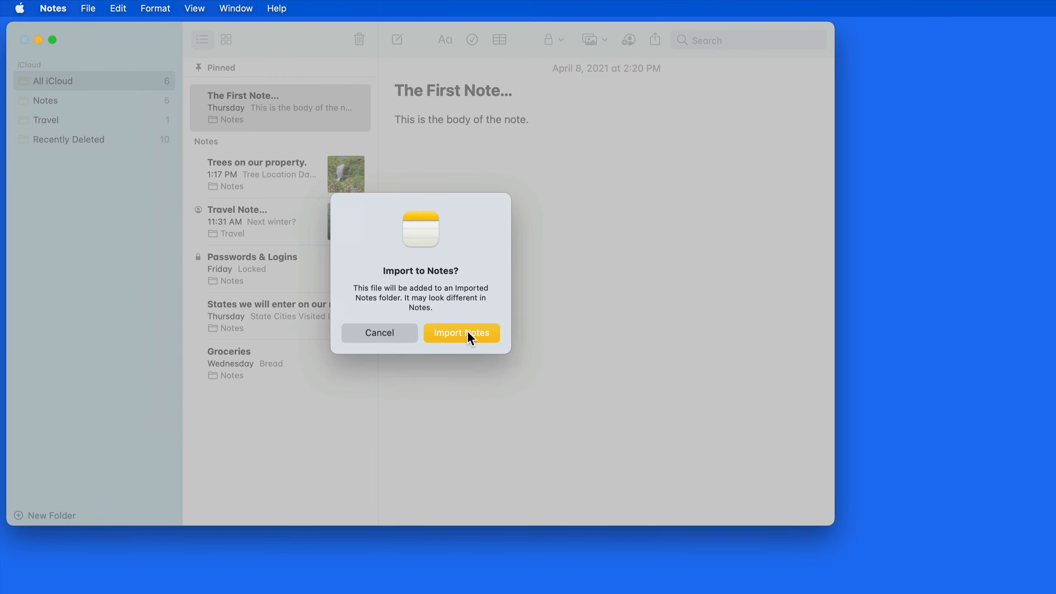
left_click(467, 332)
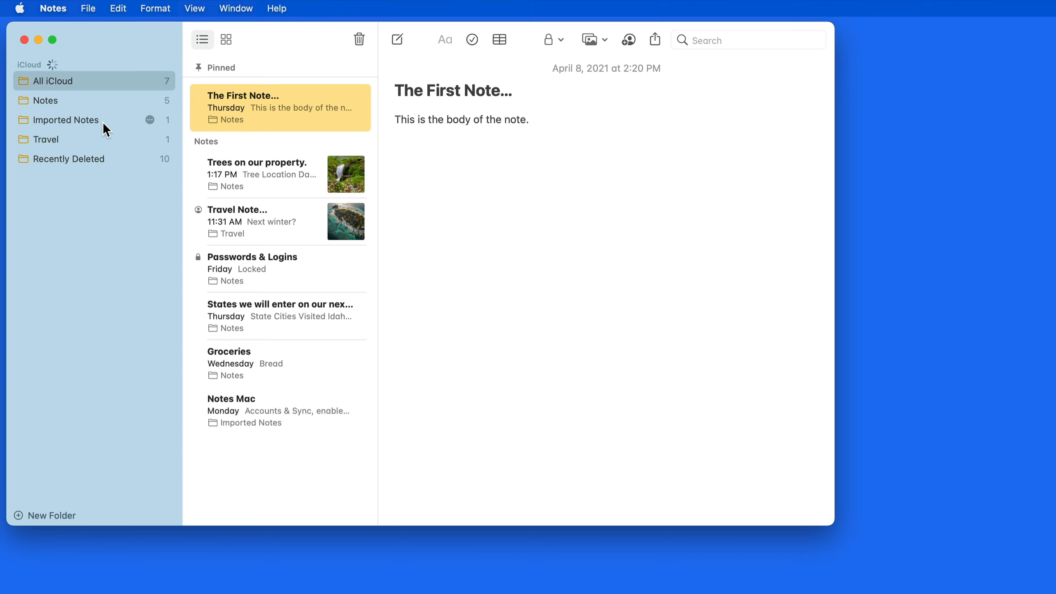
Open Notes Mac in Imported Notes and add a new '6.' line after '5. Collaborate'.
left_click(104, 120)
mouse_move(284, 81)
left_mouse_down()
mouse_move(170, 81)
mouse_move(147, 134)
mouse_move(142, 121)
mouse_move(276, 100)
left_mouse_up()
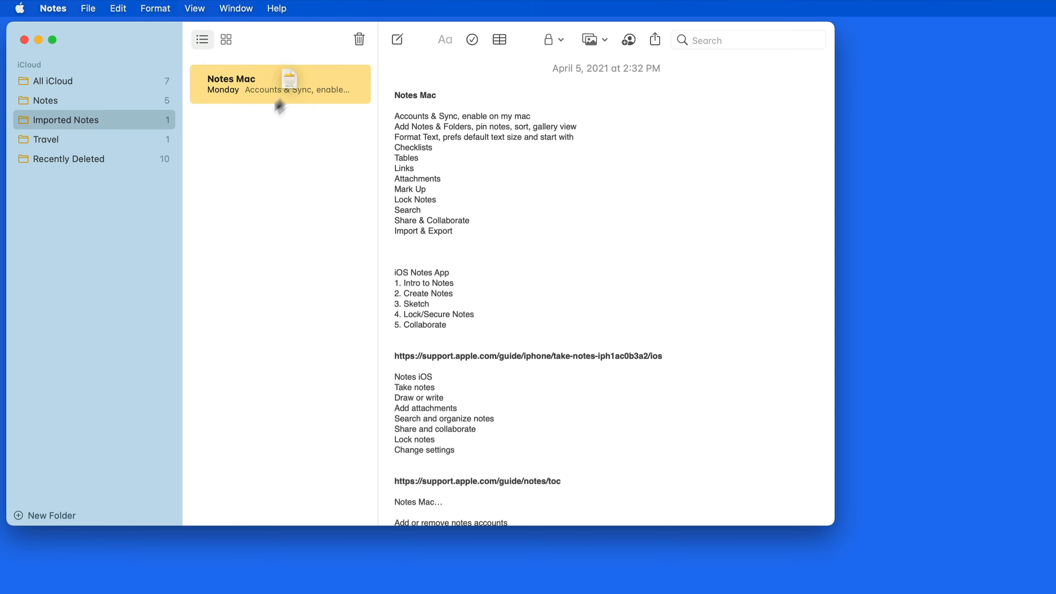
scroll(493, 267, "down", 10)
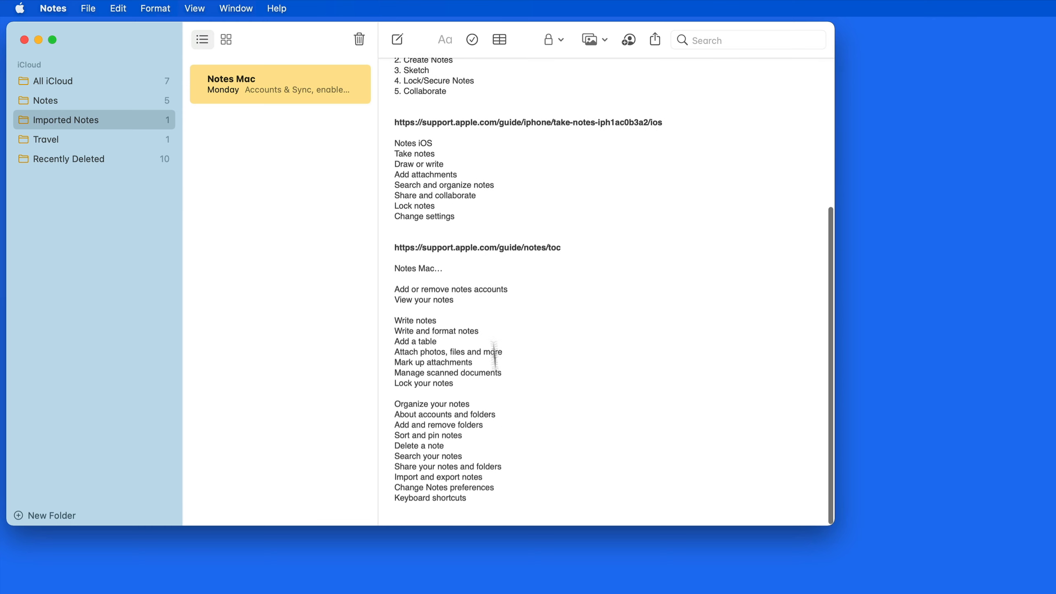
scroll(498, 449, "up", 10)
left_click(506, 331)
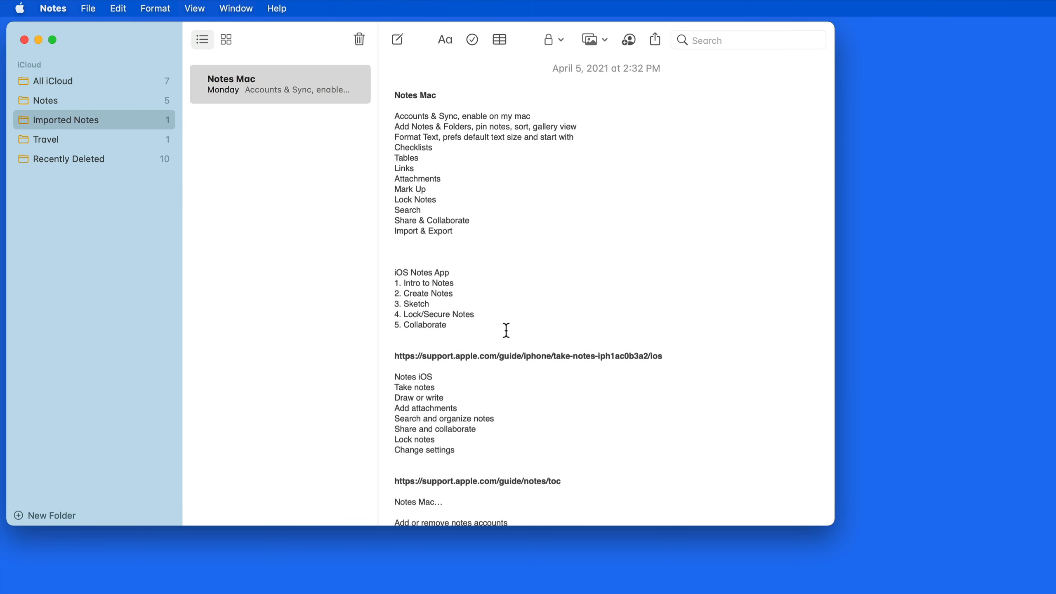
key("Return")
type("6.")
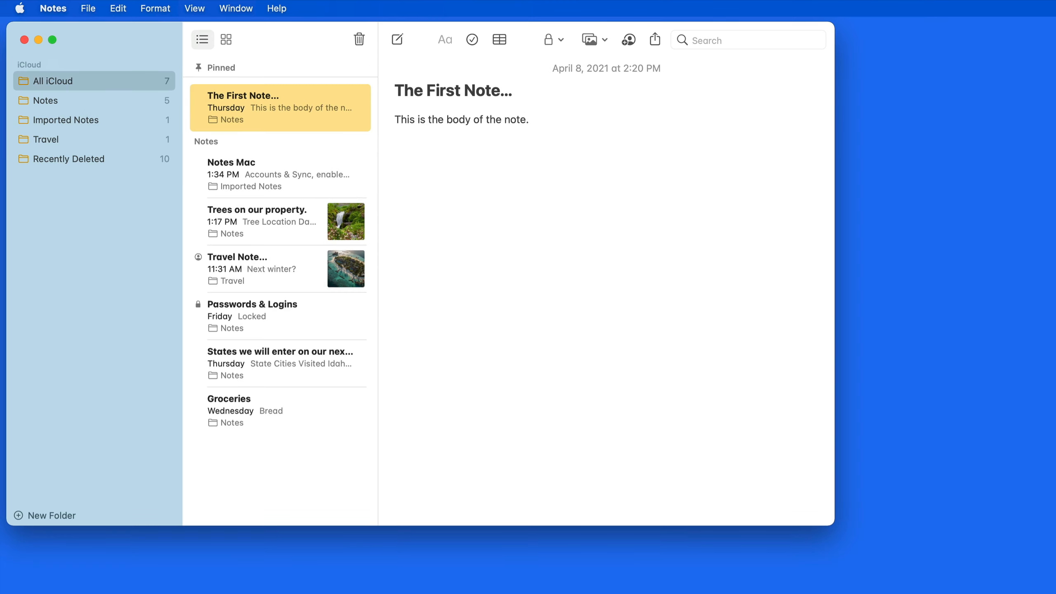
Copy the JOY paragraph from the CN Traveller article and paste it below The First Note's body.
key("super+Tab")
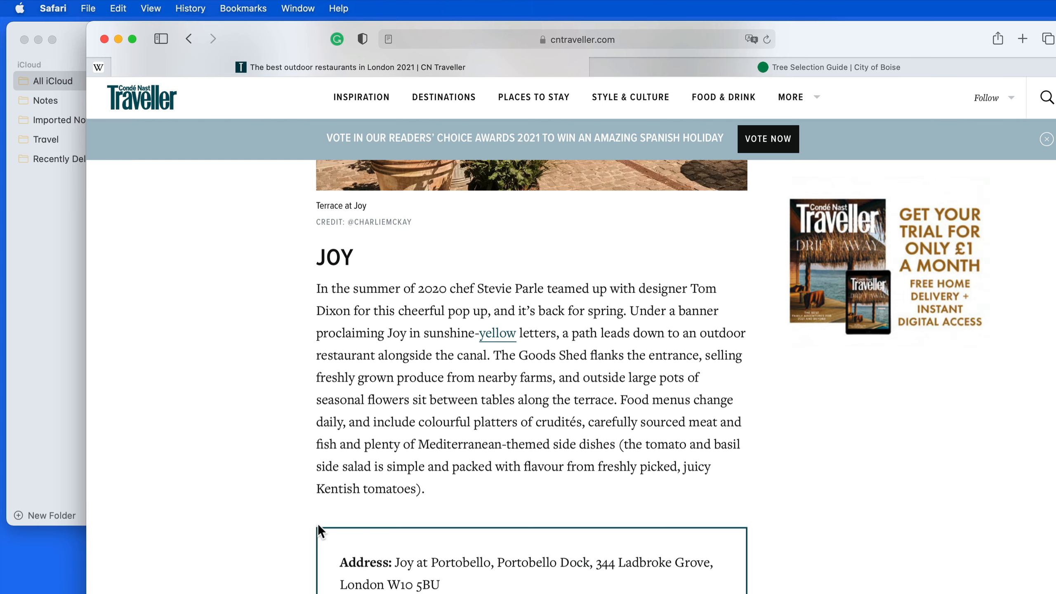
left_click_drag(436, 491, 304, 289)
key("super+c")
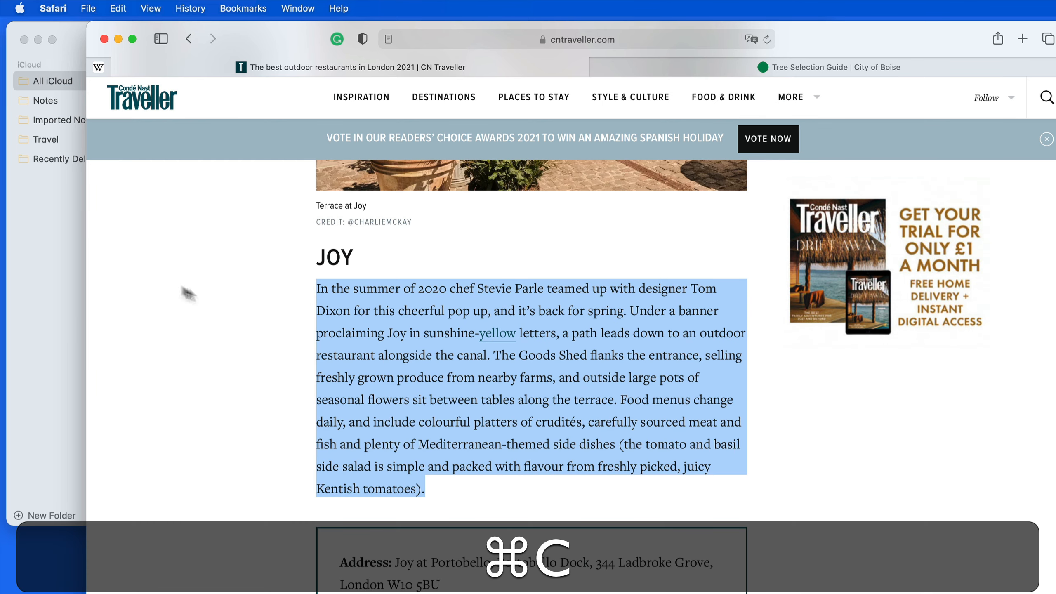
left_click(61, 293)
left_click(486, 231)
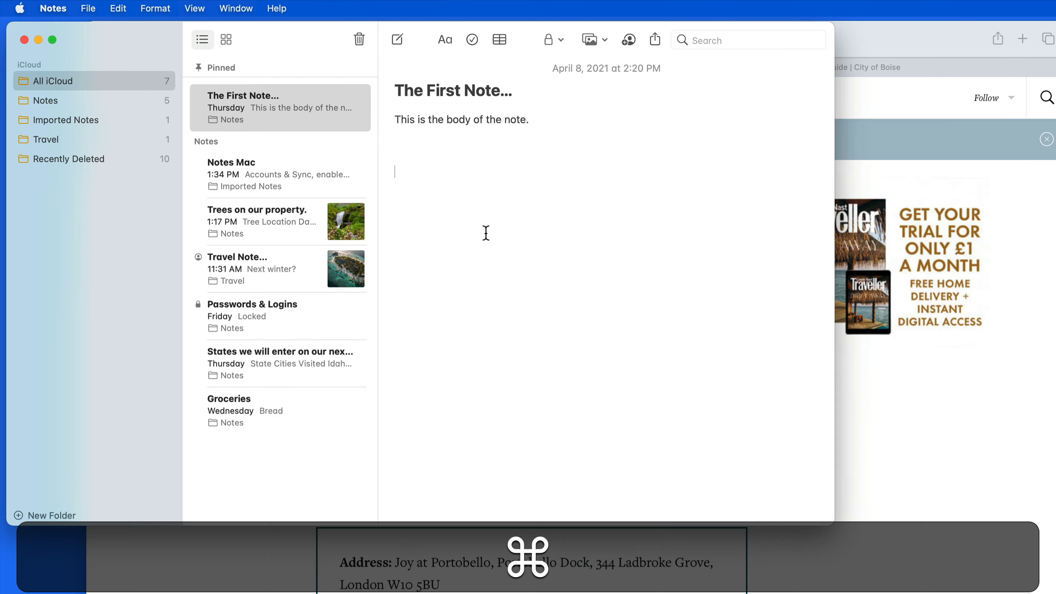
key("super+v")
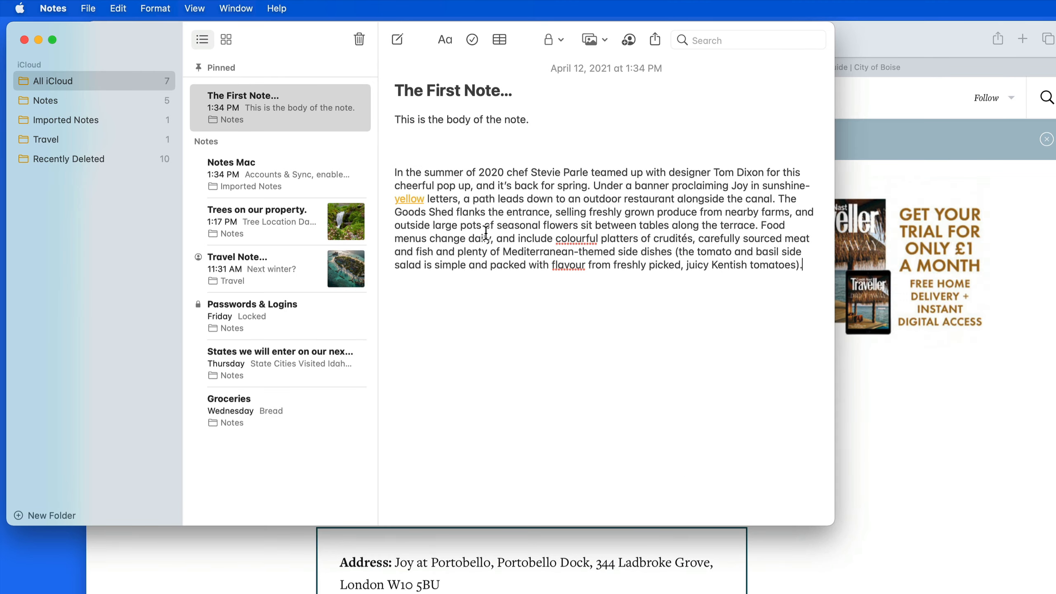
left_click(449, 544)
left_click_drag(447, 495, 304, 290)
Share the selected JOY paragraph from Safari into The First Note, then return to Notes.
right_click(371, 309)
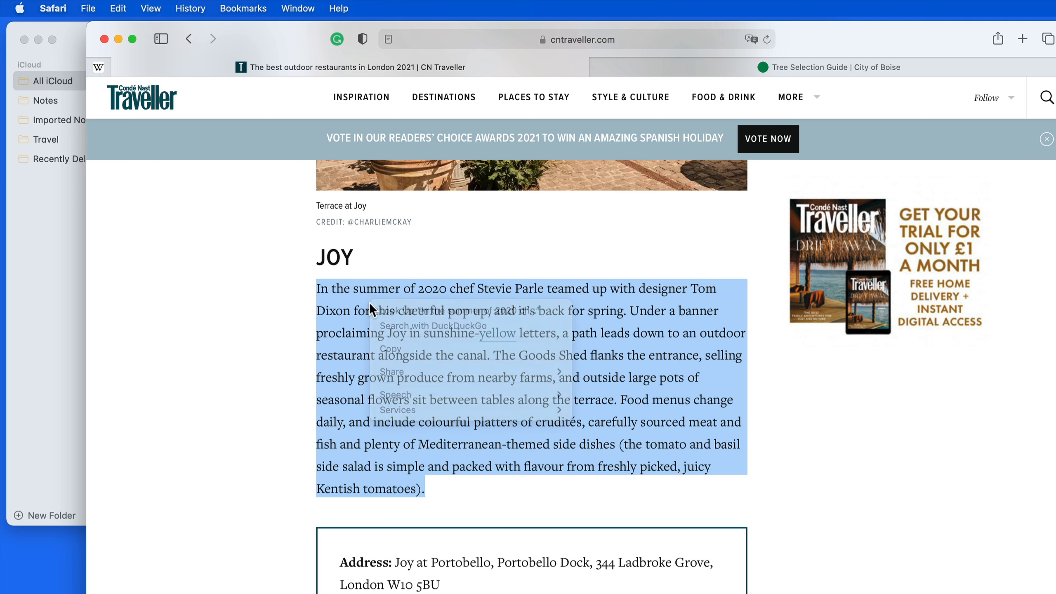
mouse_move(404, 372)
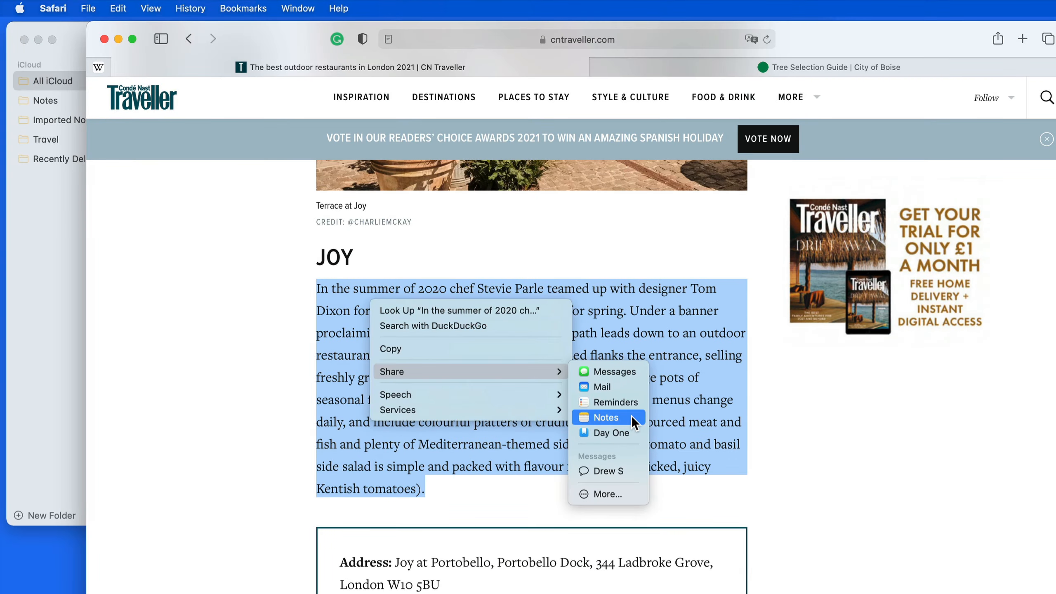
left_click(631, 416)
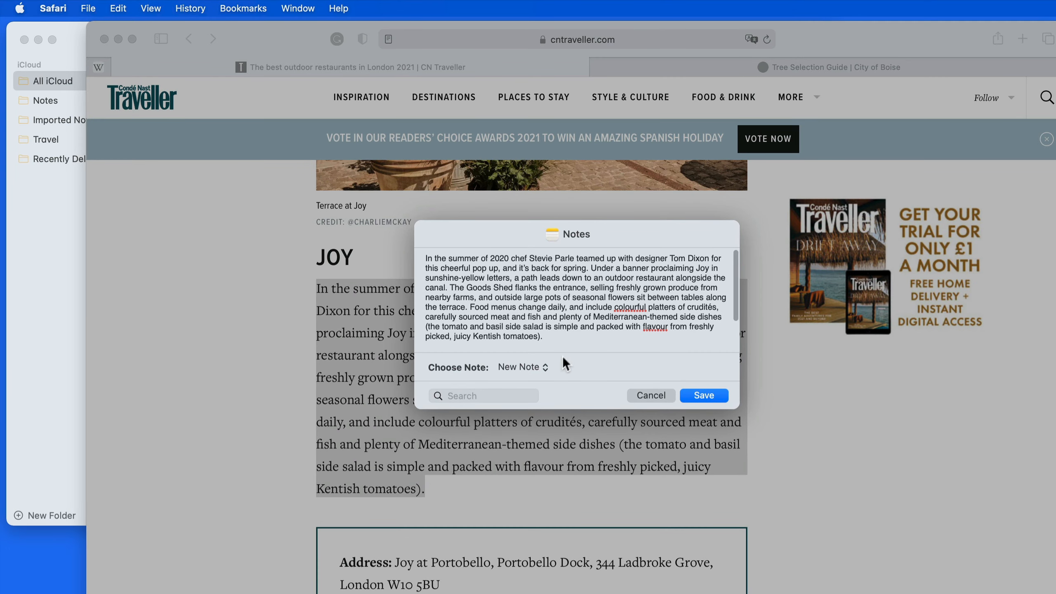
left_click(543, 366)
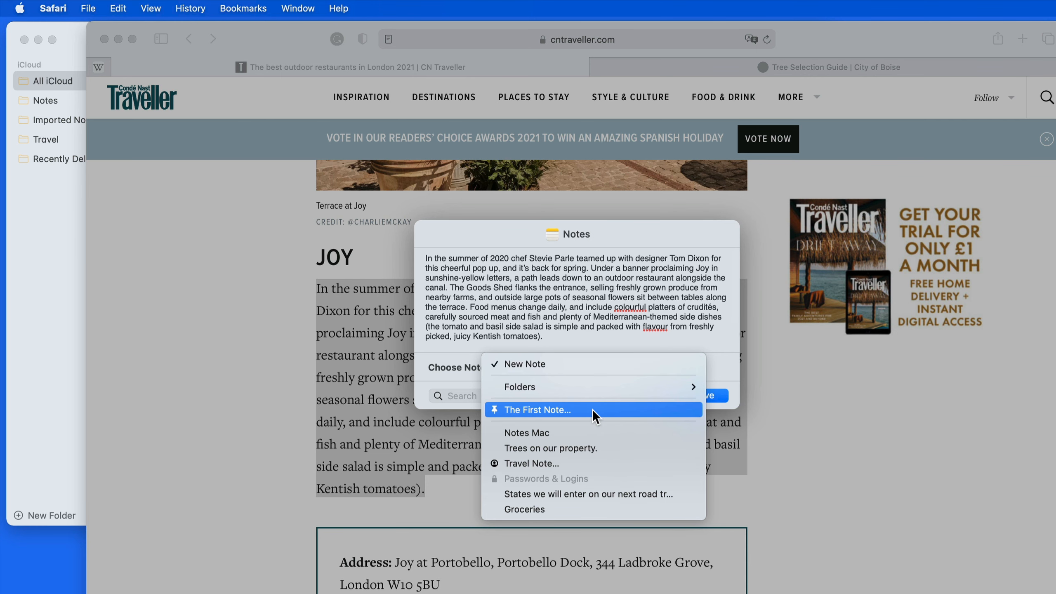
left_click(592, 409)
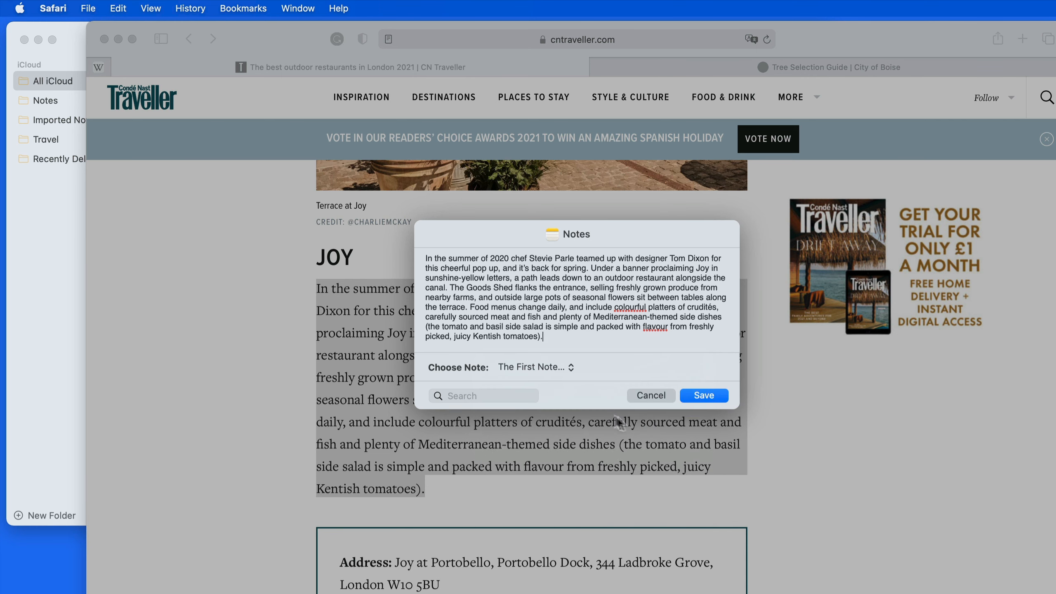
left_click(704, 398)
left_click(55, 262)
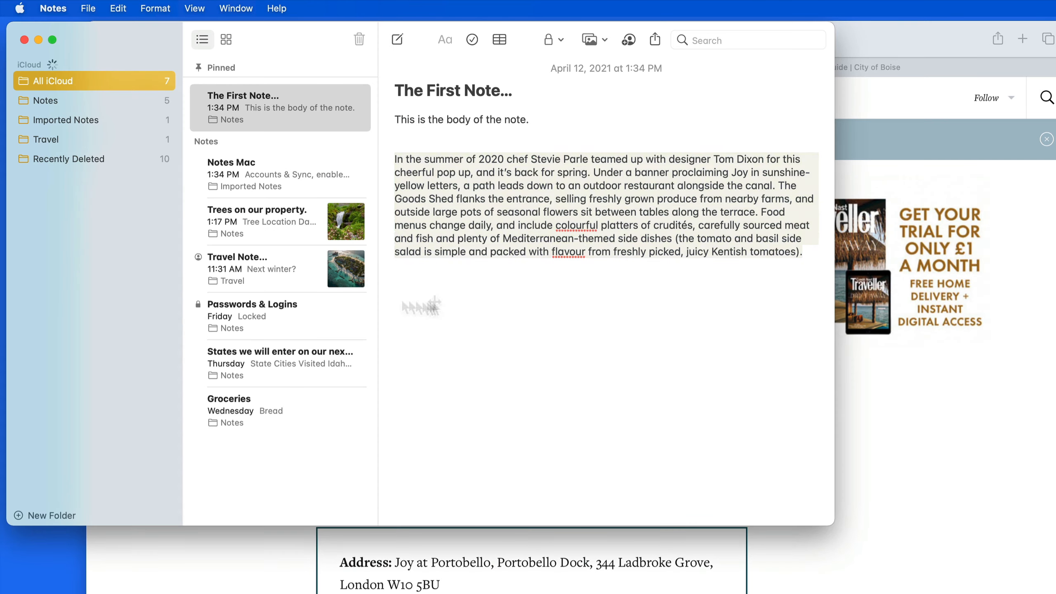
left_click(534, 296)
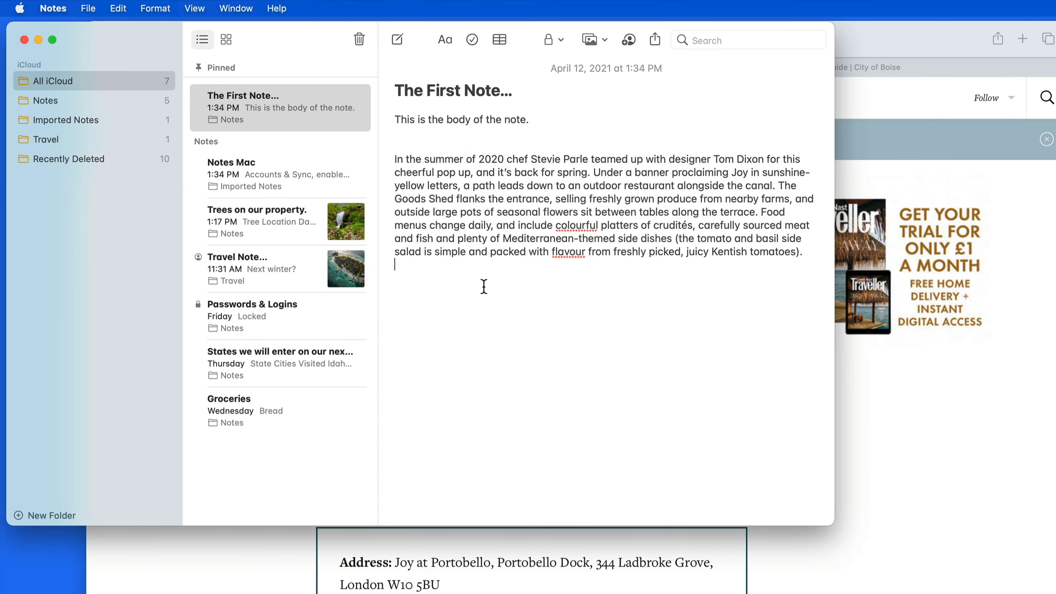
Export the Travel Note as a PDF saved to the desktop.
left_click(279, 266)
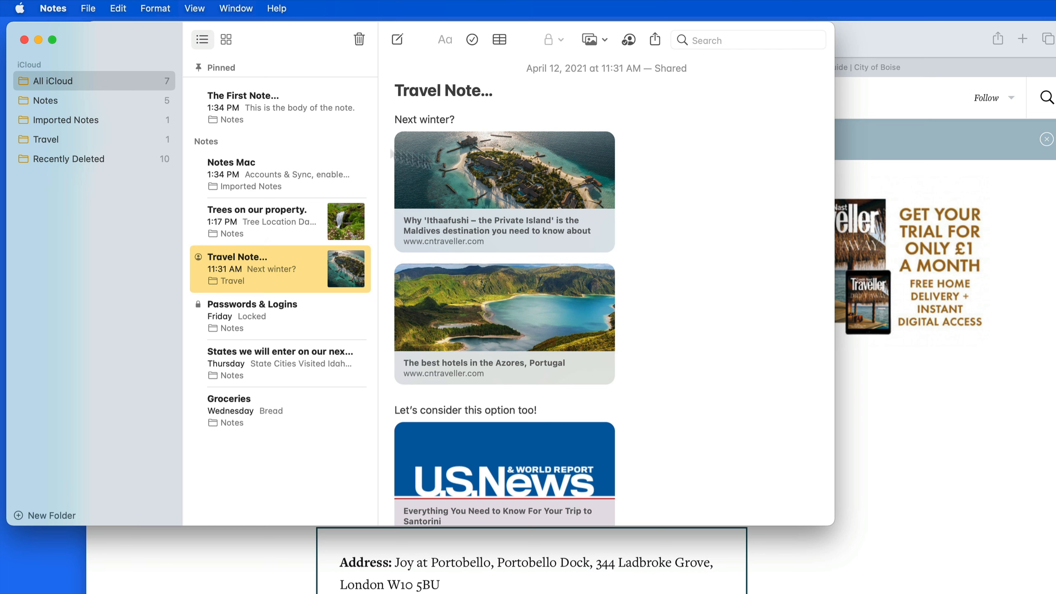
left_click(88, 8)
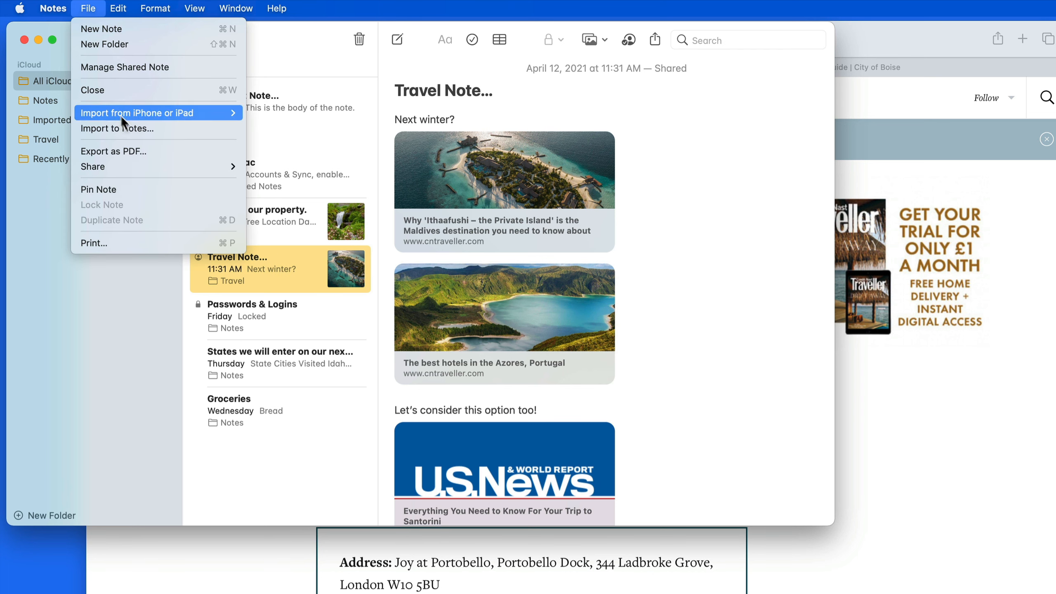
left_click(165, 152)
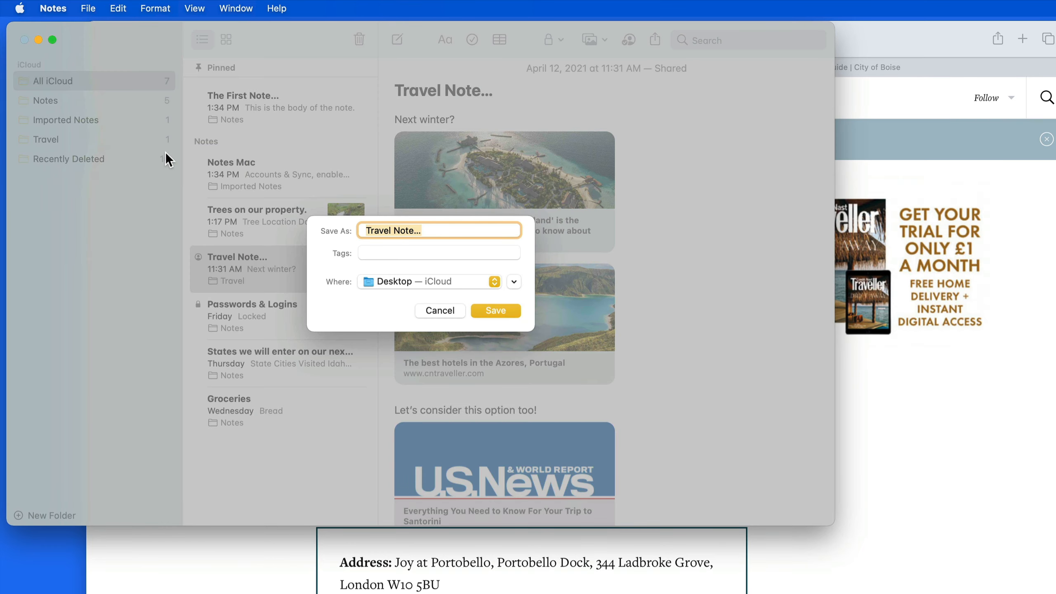
left_click(493, 310)
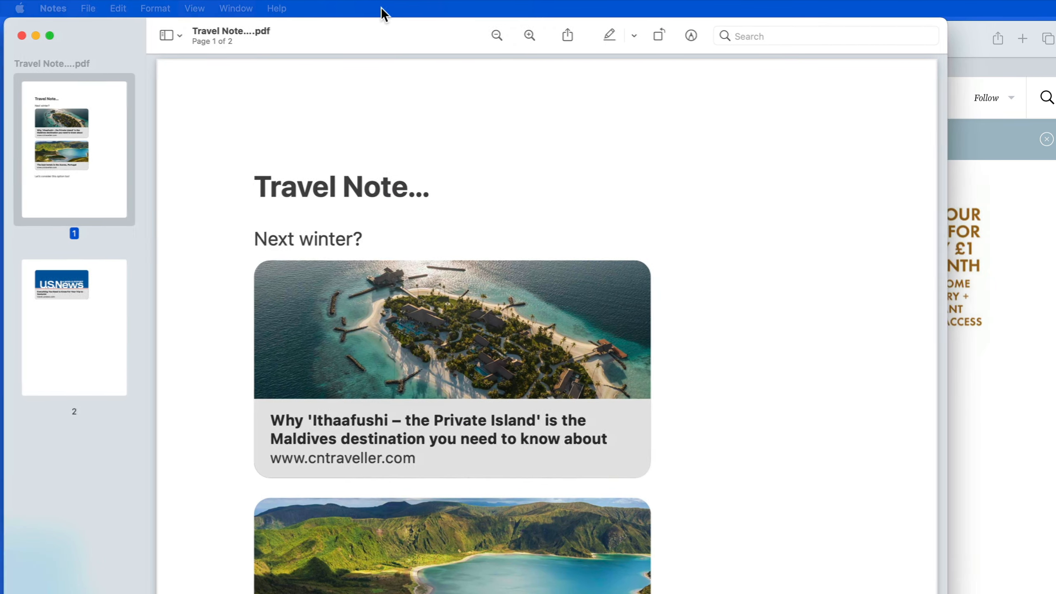
Review the two-page Travel Note PDF in Preview, then minimize the Preview window.
scroll(675, 459, "down", 5)
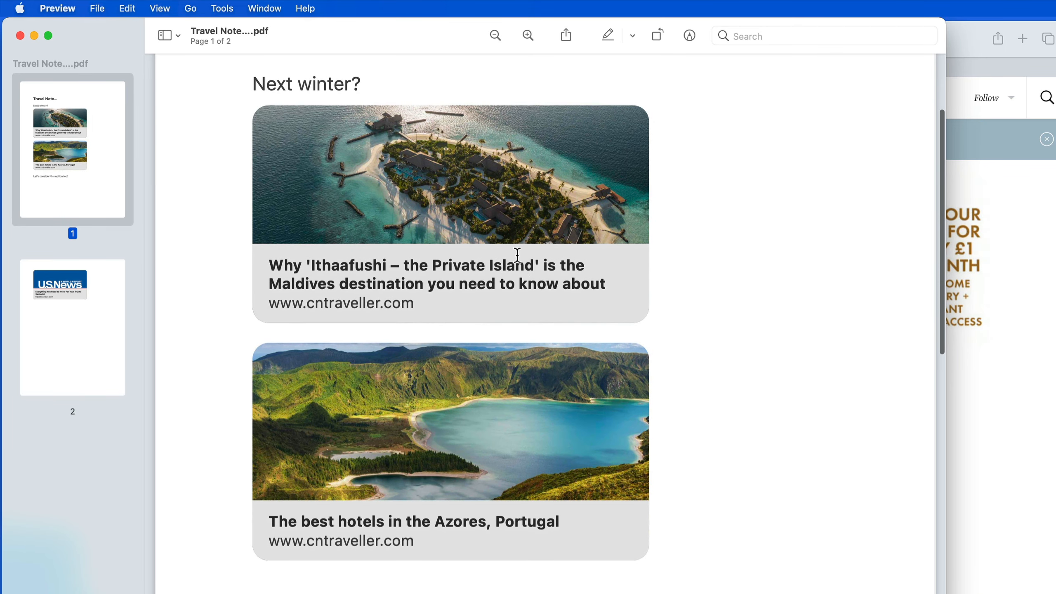
scroll(516, 254, "up", 3)
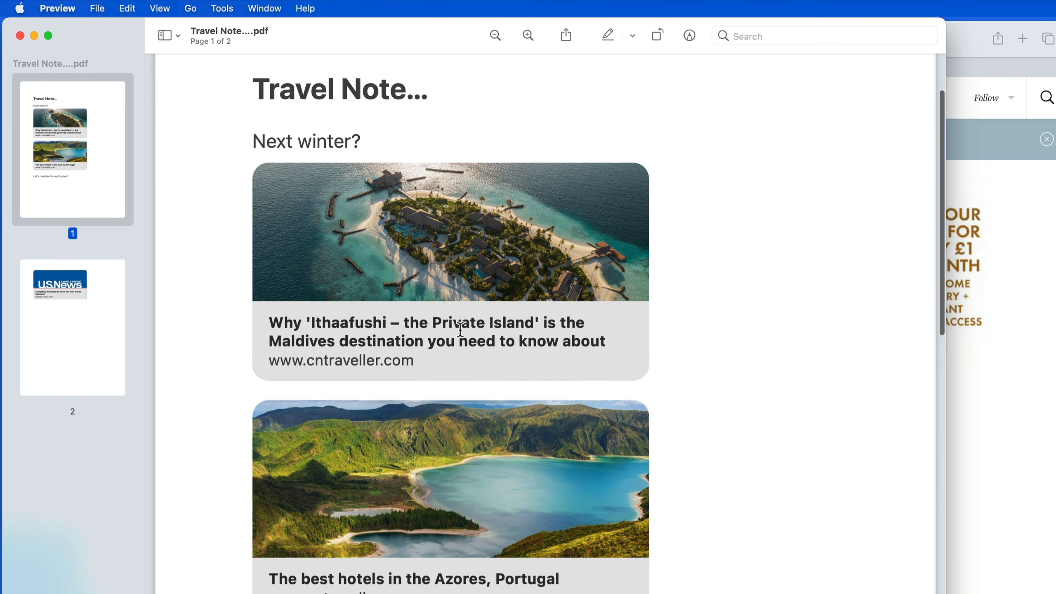
double_click(460, 329)
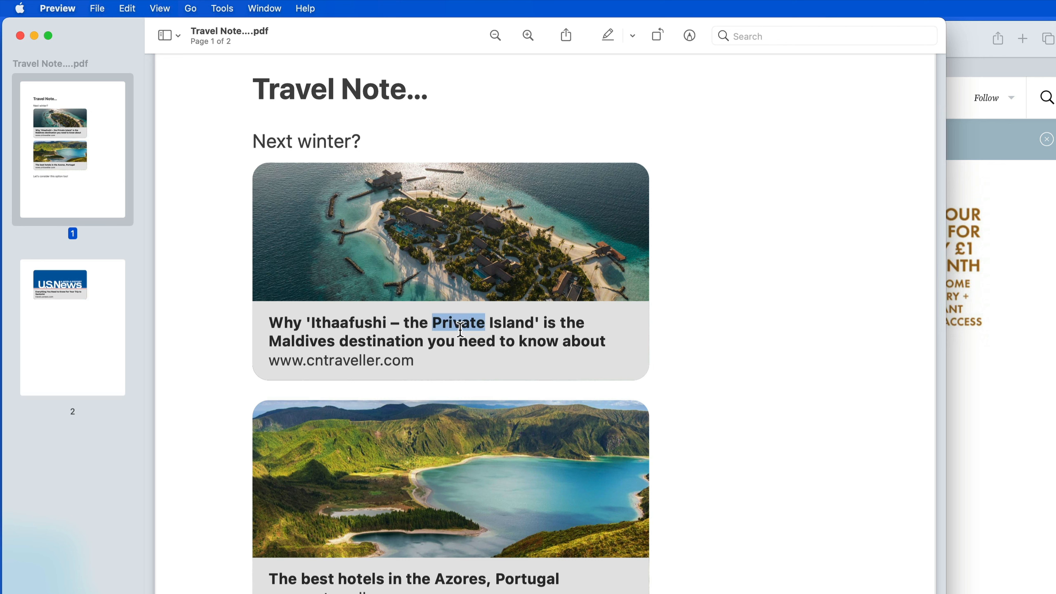
left_click(487, 358)
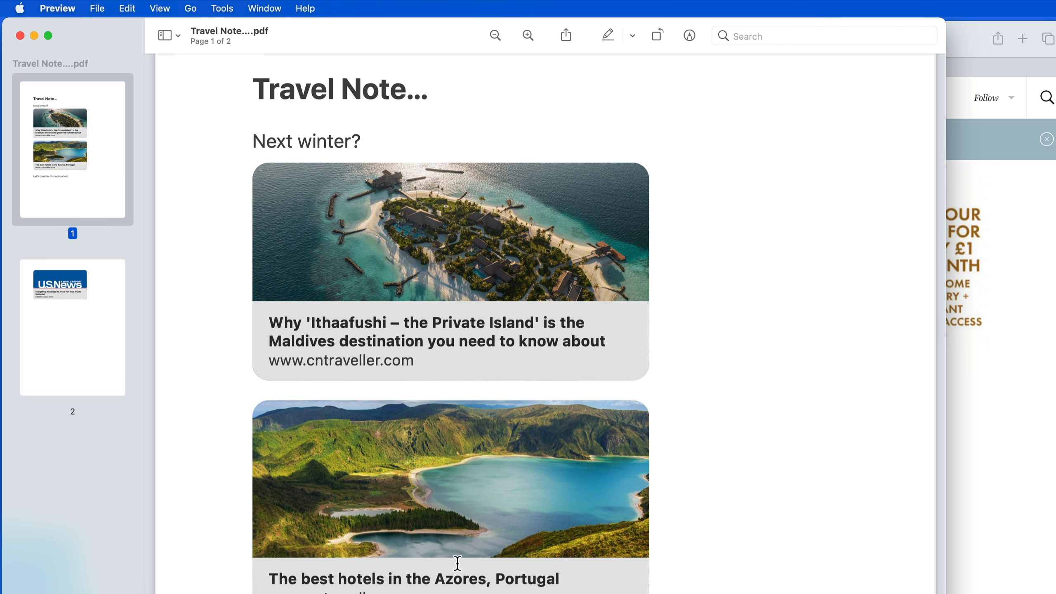
left_click(458, 563)
left_click(682, 462)
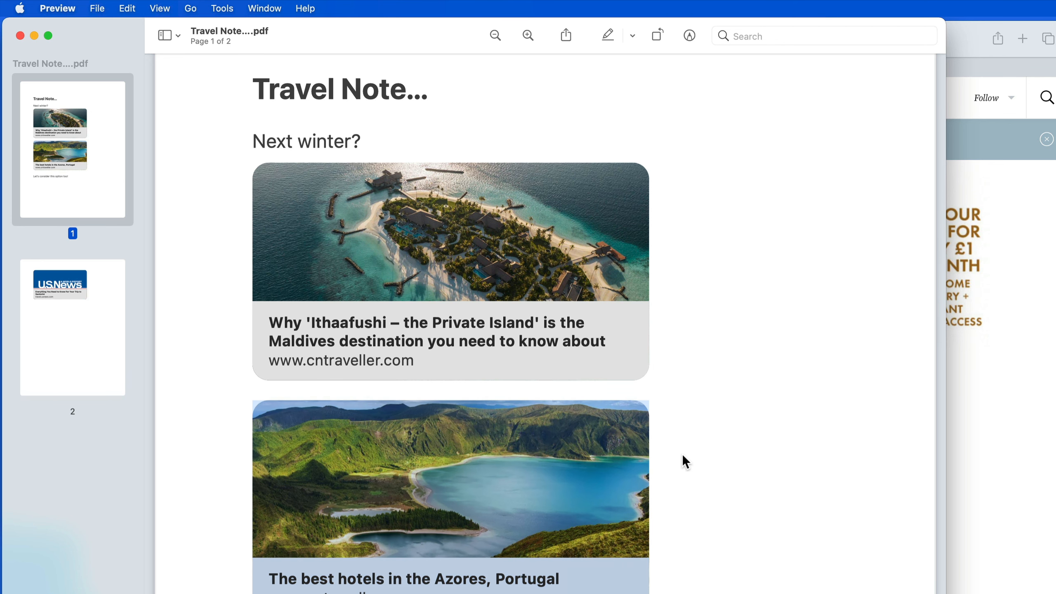
left_click(34, 37)
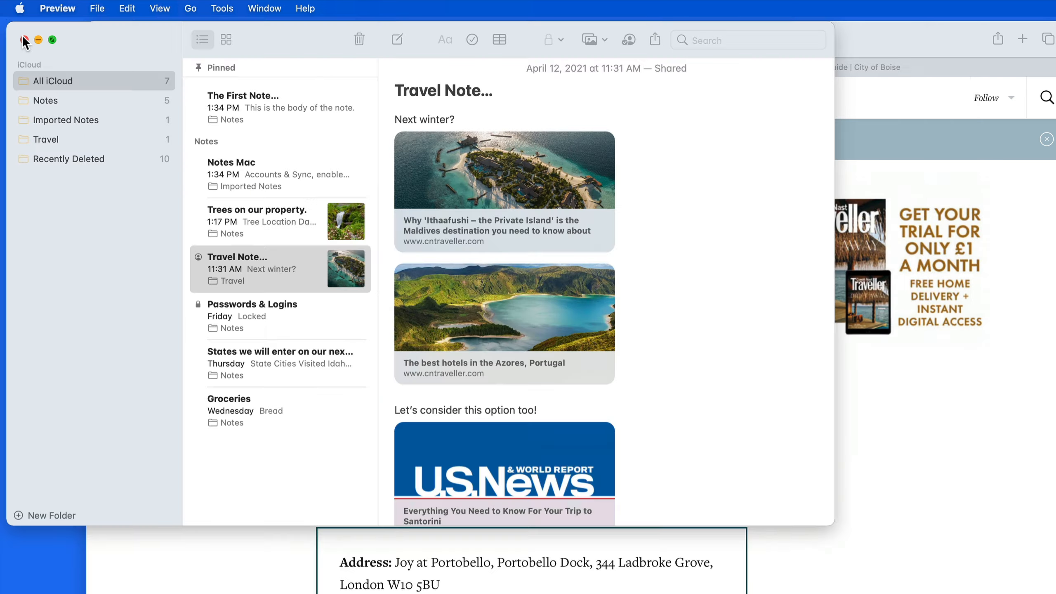
Export the Trees on our property note as a PDF to the desktop.
key("Up")
left_click(89, 9)
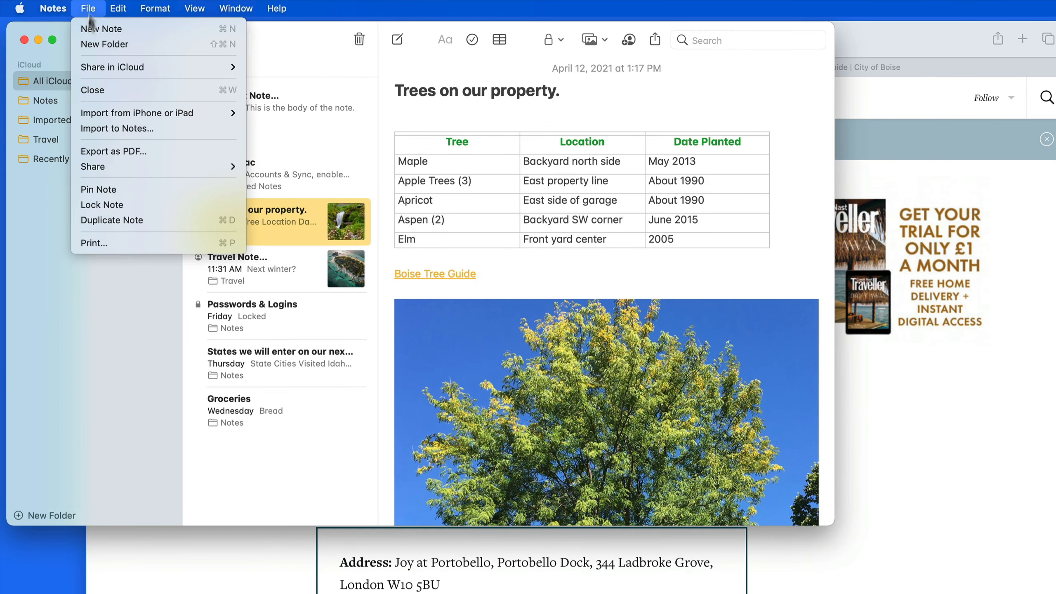
left_click(117, 148)
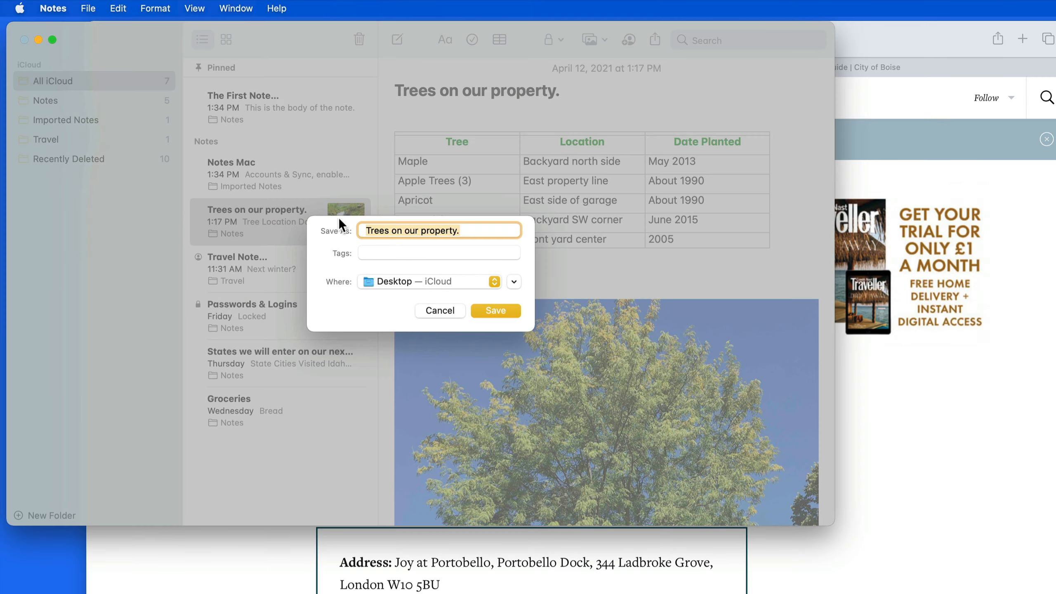
left_click(494, 310)
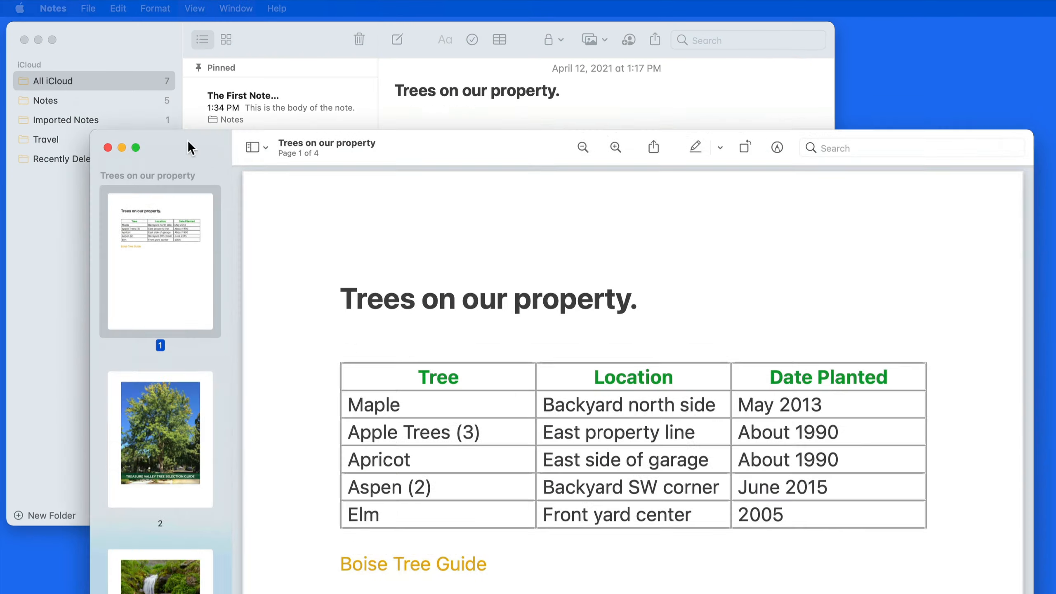
Browse the PDF's pages 1–4 (tree photo, waterfall, red scribble) via sidebar thumbnails.
scroll(206, 228, "up", 2)
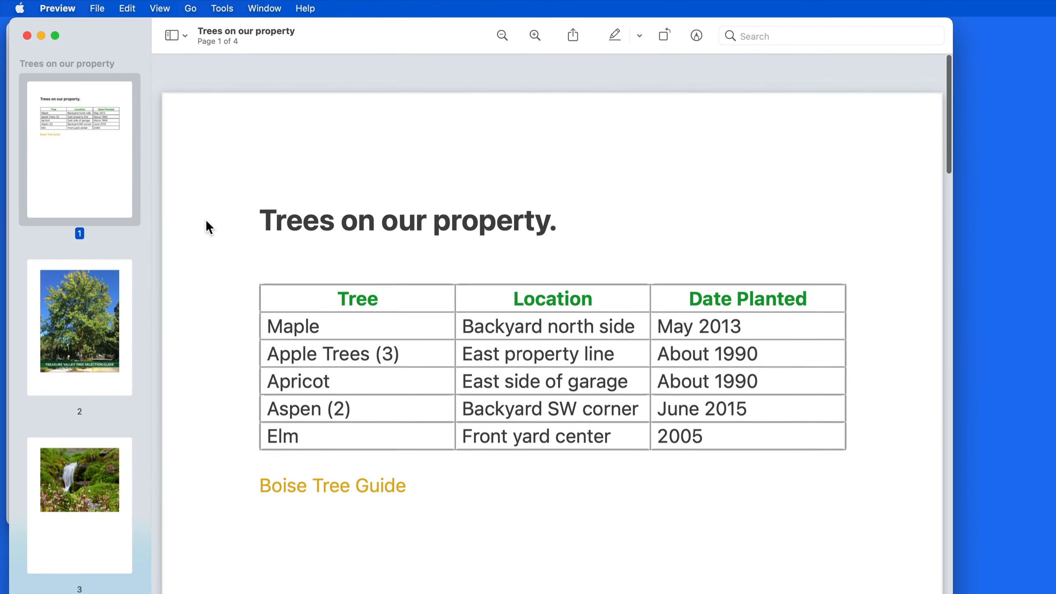
left_click(107, 321)
left_click(110, 508)
left_click(98, 593)
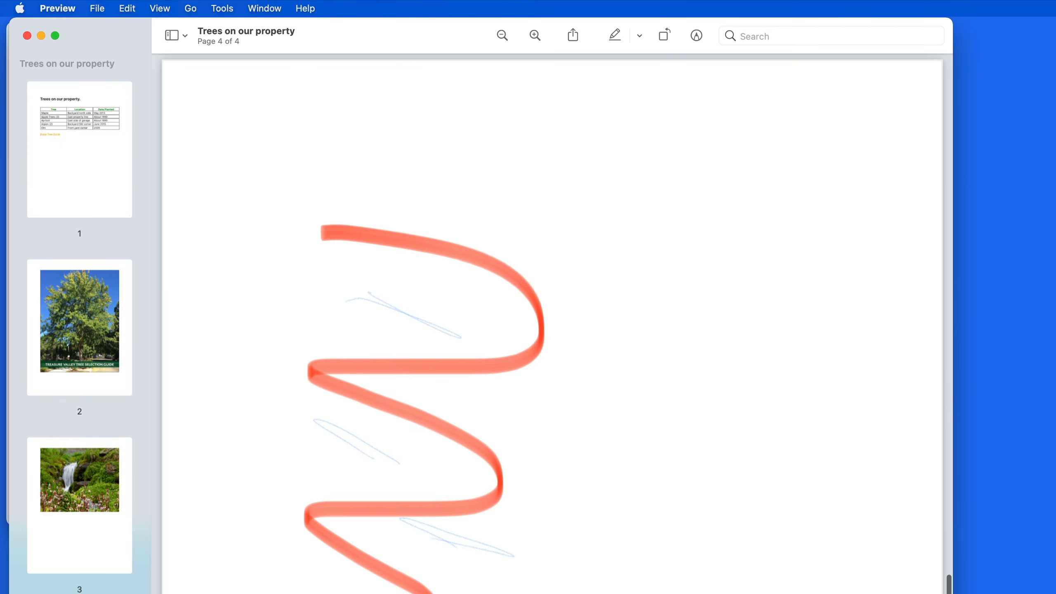
left_click(86, 140)
left_click(107, 313)
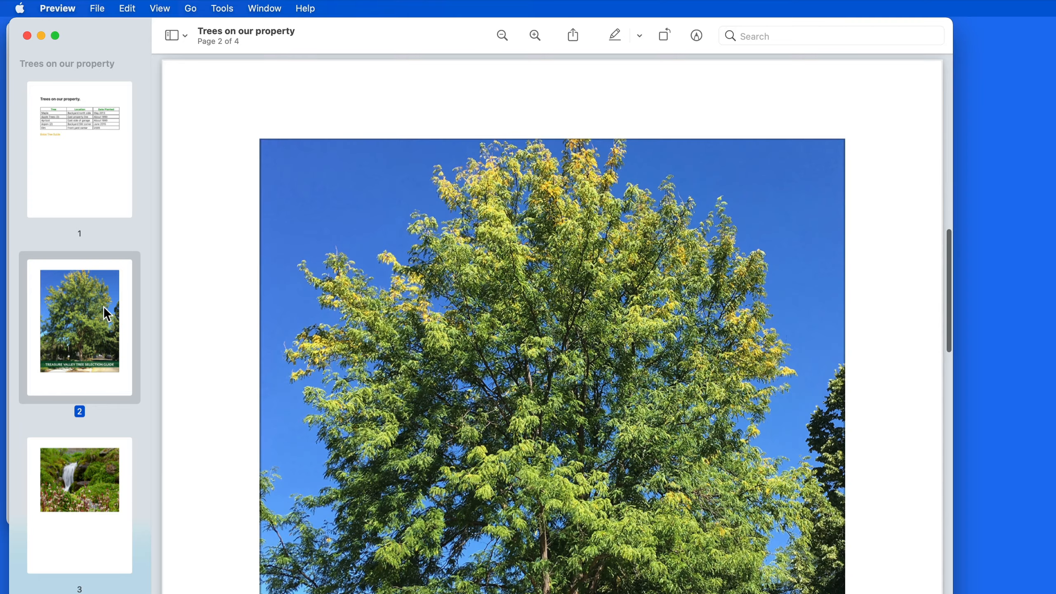
scroll(343, 368, "down", 3)
scroll(343, 368, "up", 3)
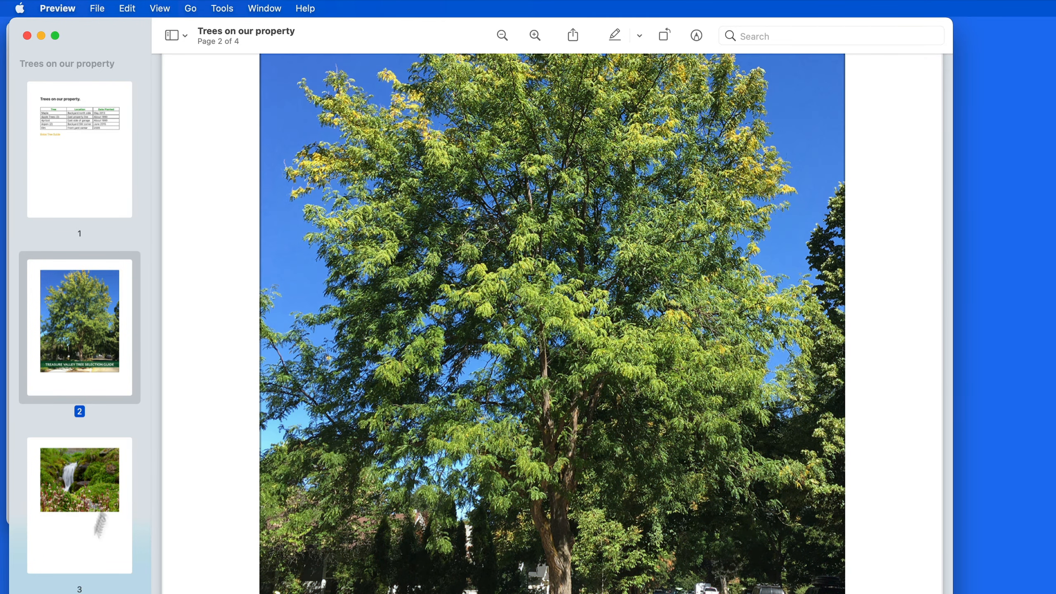
Inspect the address line on page 4, return to page 1, and minimize Preview.
left_click(91, 593)
scroll(416, 491, "down", 10)
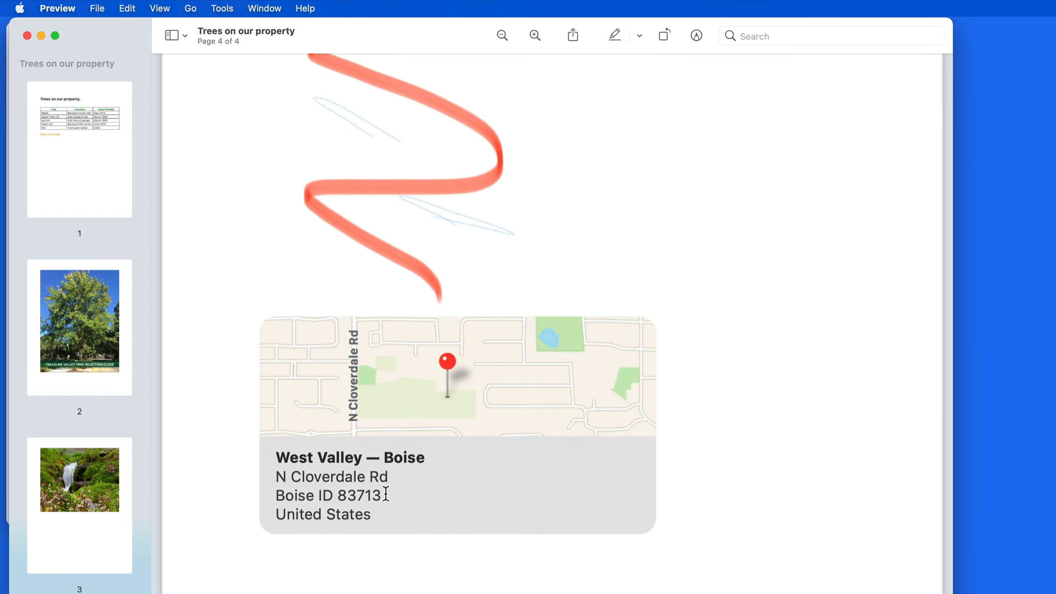
triple_click(385, 492)
left_click(415, 590)
left_click(94, 142)
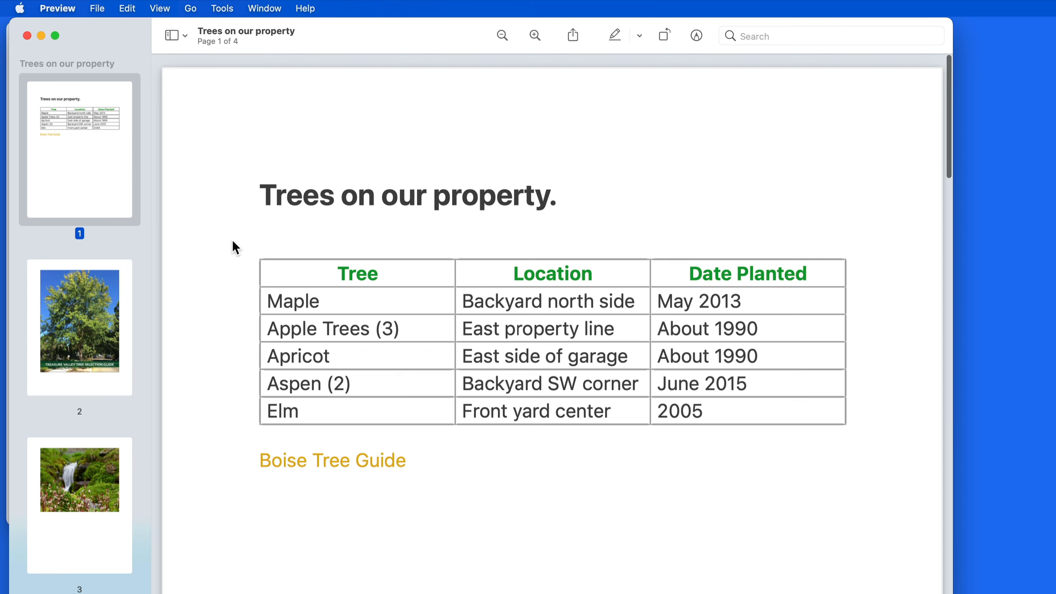
left_click(42, 35)
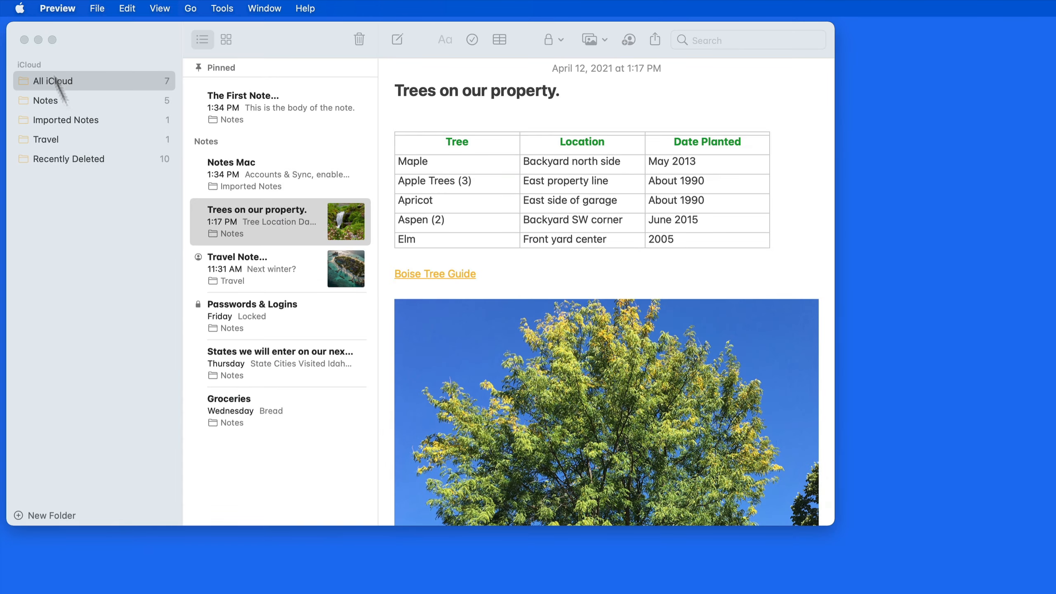
Share the Trees on our property note via Mail and scroll through the draft.
left_click(654, 39)
left_click(655, 39)
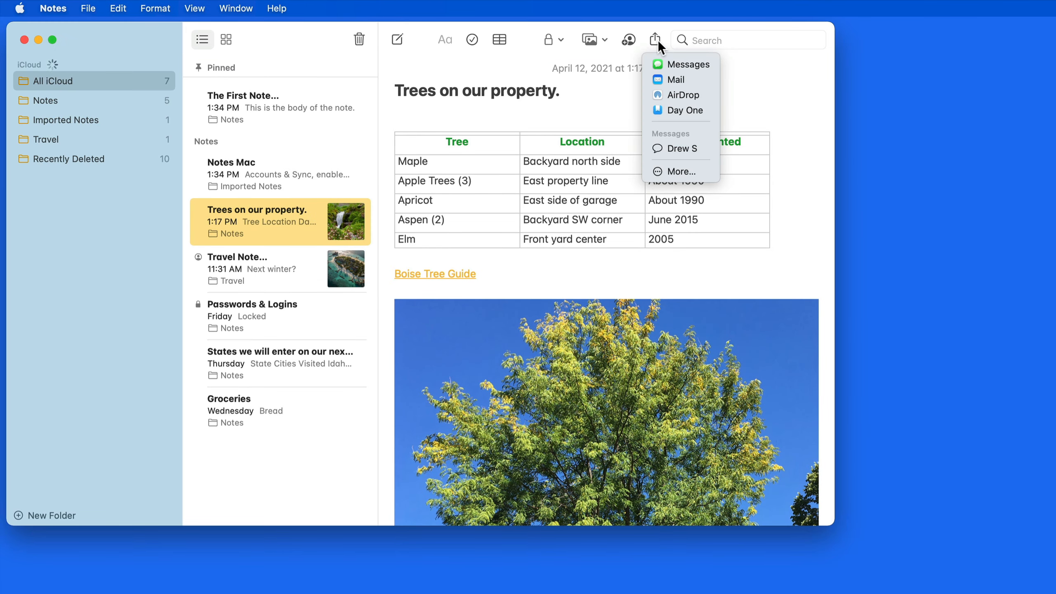
left_click(697, 79)
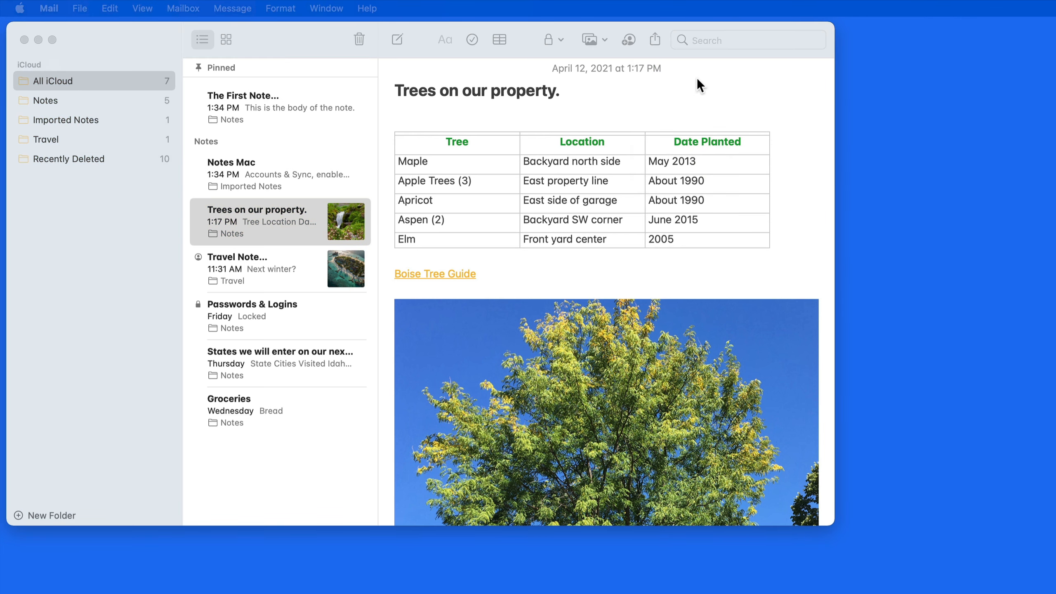
scroll(367, 323, "down", 3)
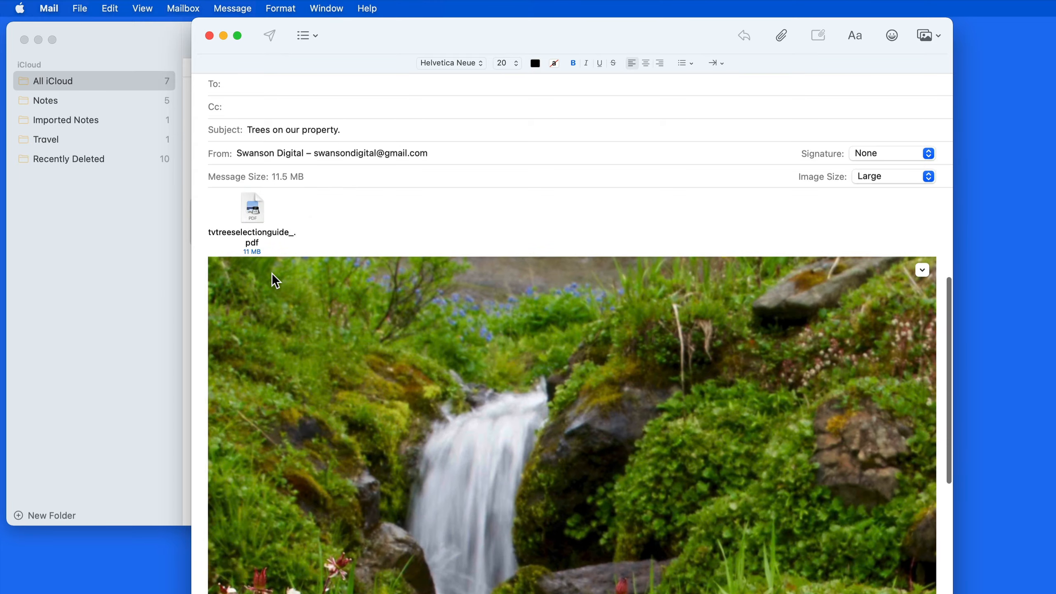
scroll(273, 275, "down", 10)
scroll(271, 273, "up", 15)
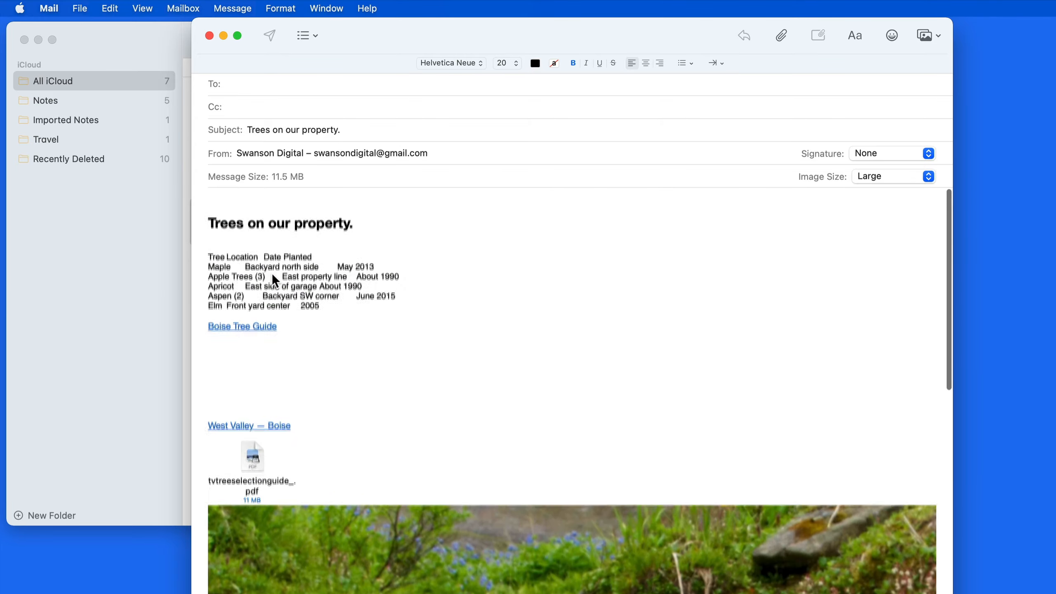
scroll(272, 386, "down", 1)
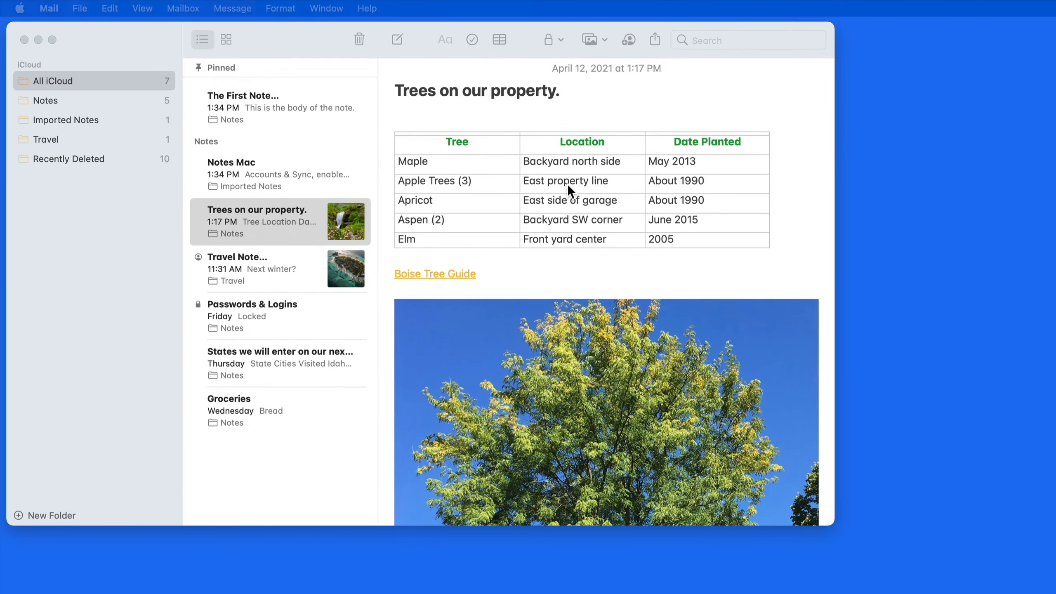